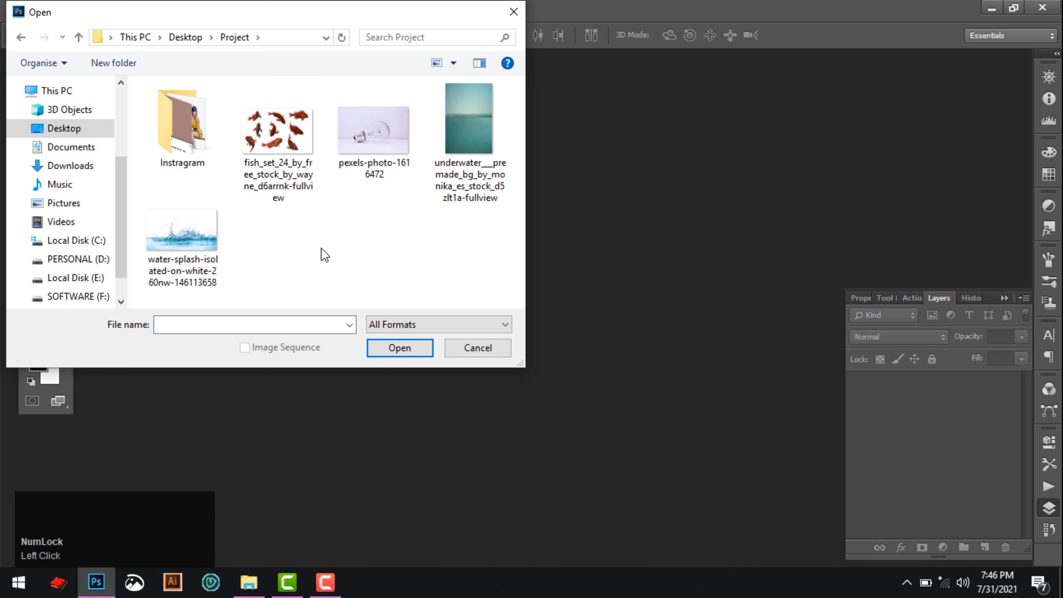
Open the light bulb photo pexels-photo-1616472 and copy the underwater background image into it as a new layer.
double_click(362, 134)
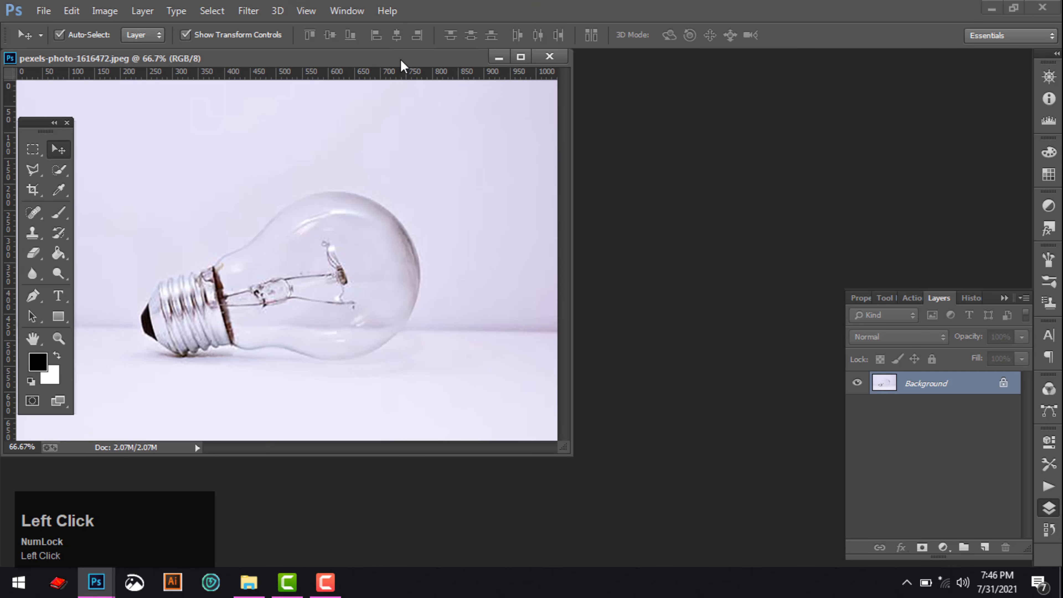
drag(401, 59, 485, 53)
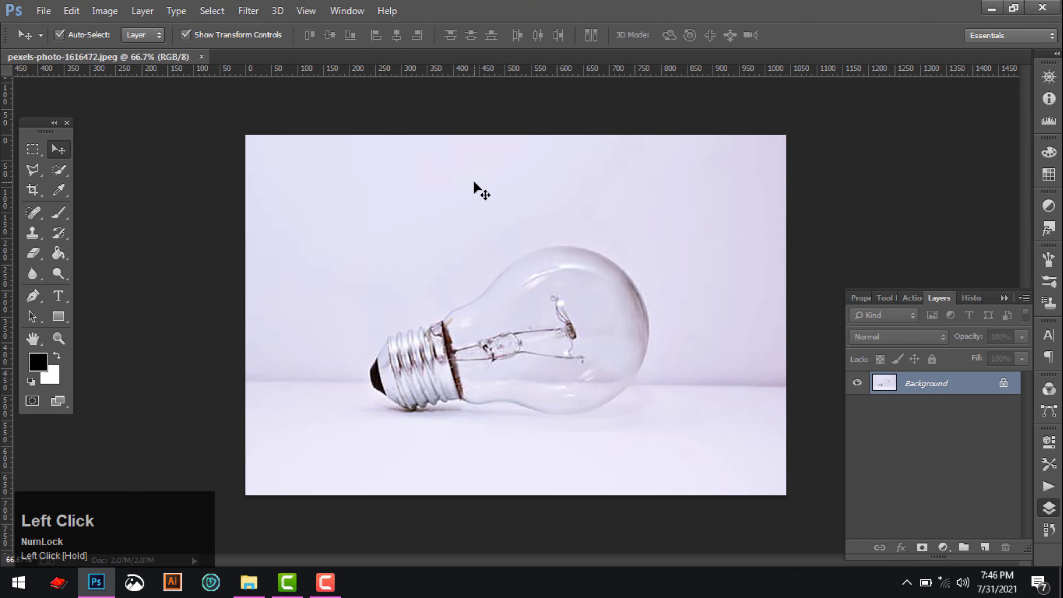
click(43, 11)
click(54, 46)
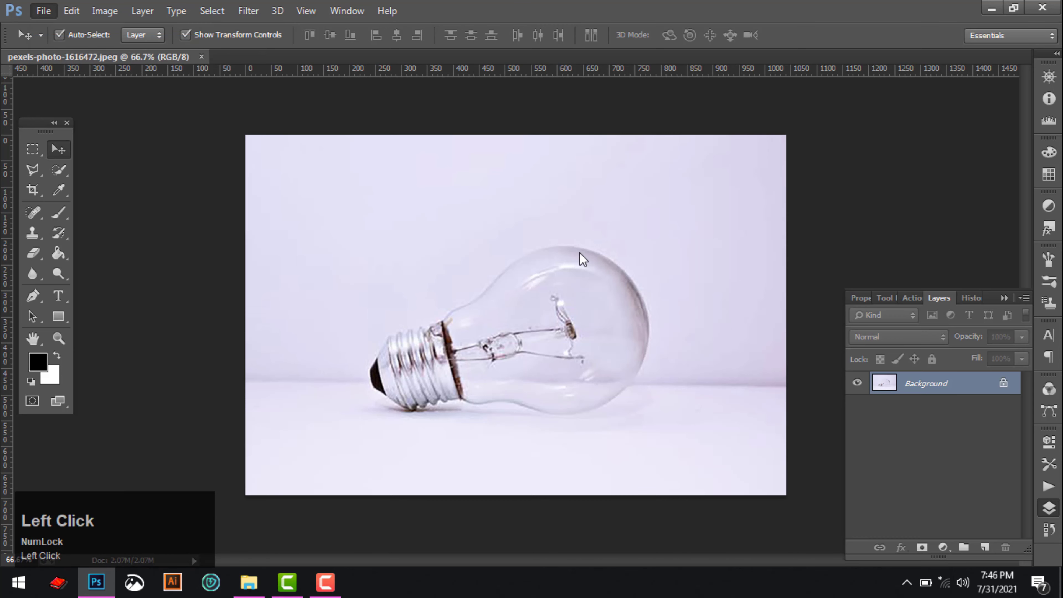
double_click(458, 124)
drag(170, 223, 463, 254)
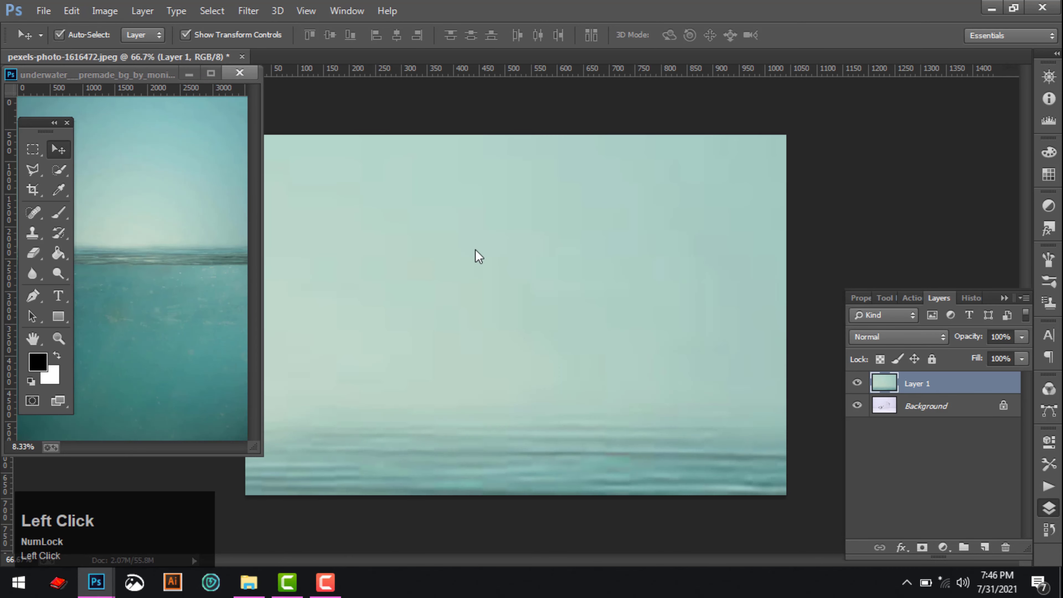
Scale the underwater layer proportionally down to about 37% and place it so it covers the whole bulb photo.
scroll(520, 306, down, 4)
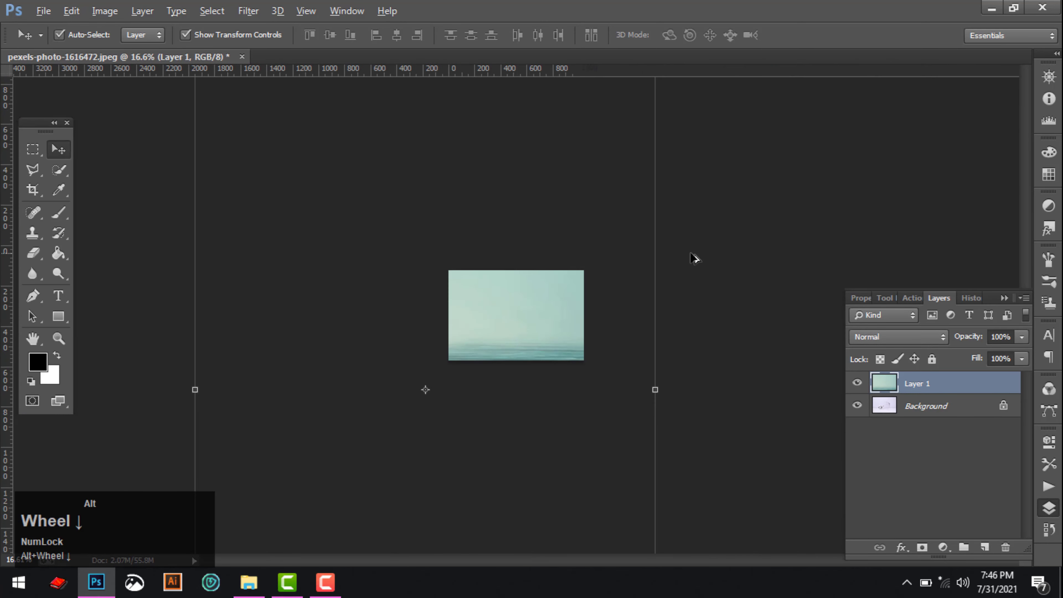
scroll(695, 258, down, 1)
click(611, 132)
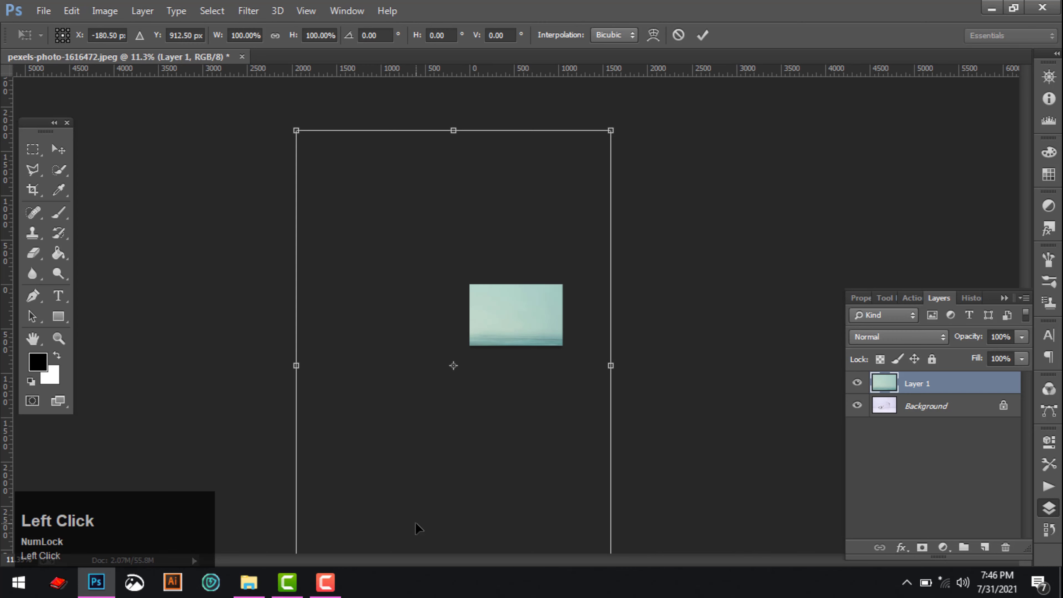
scroll(420, 432, down, 1)
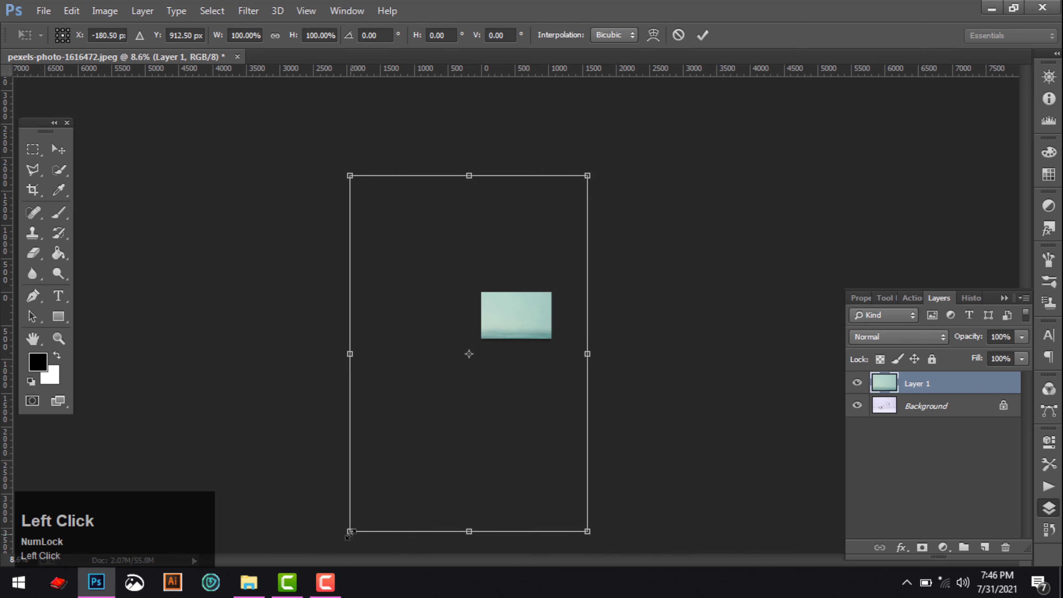
drag(346, 536, 478, 341)
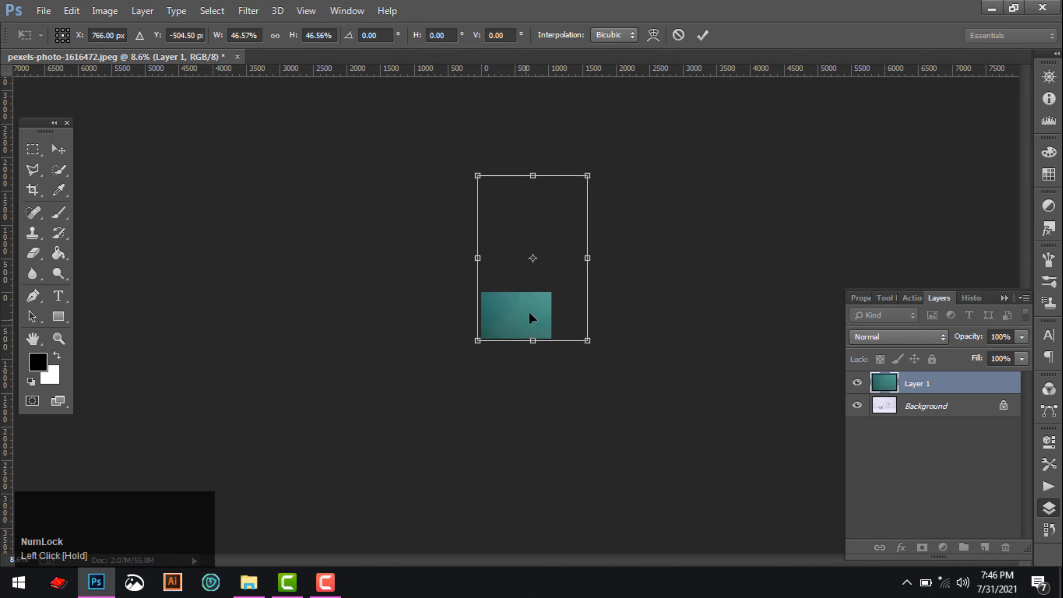
drag(587, 175, 565, 209)
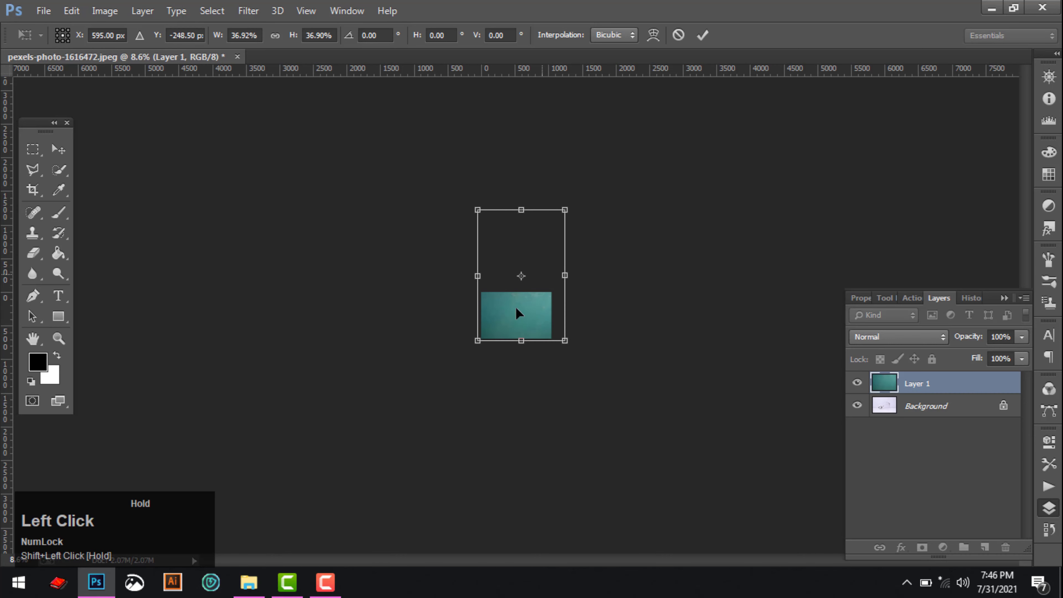
scroll(516, 309, up, 3)
drag(532, 315, 532, 326)
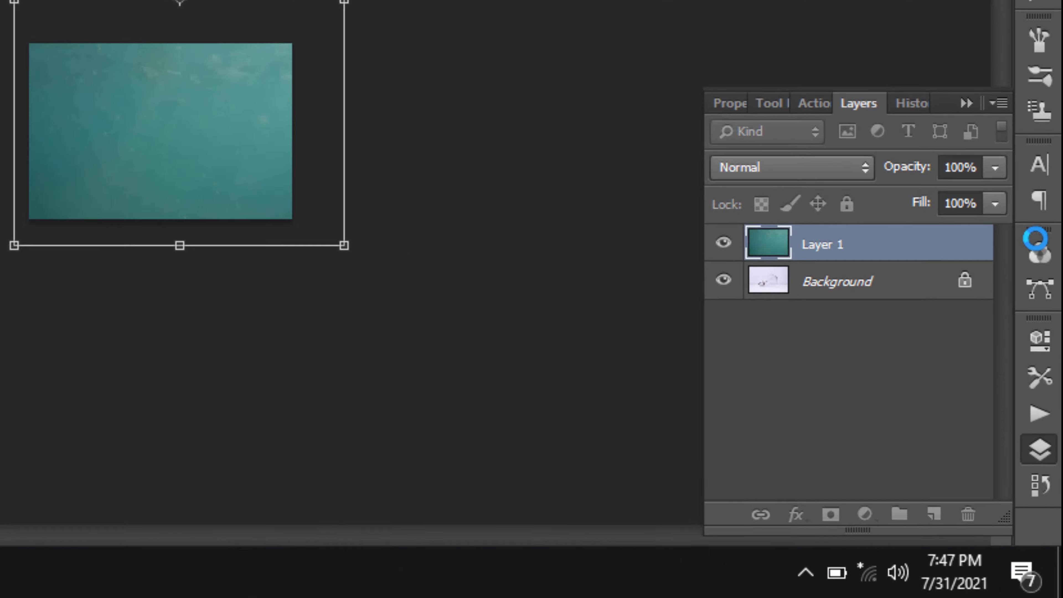
Lower Layer 1's opacity to 55% and move the layer down until its waterline crosses the bulb.
click(988, 133)
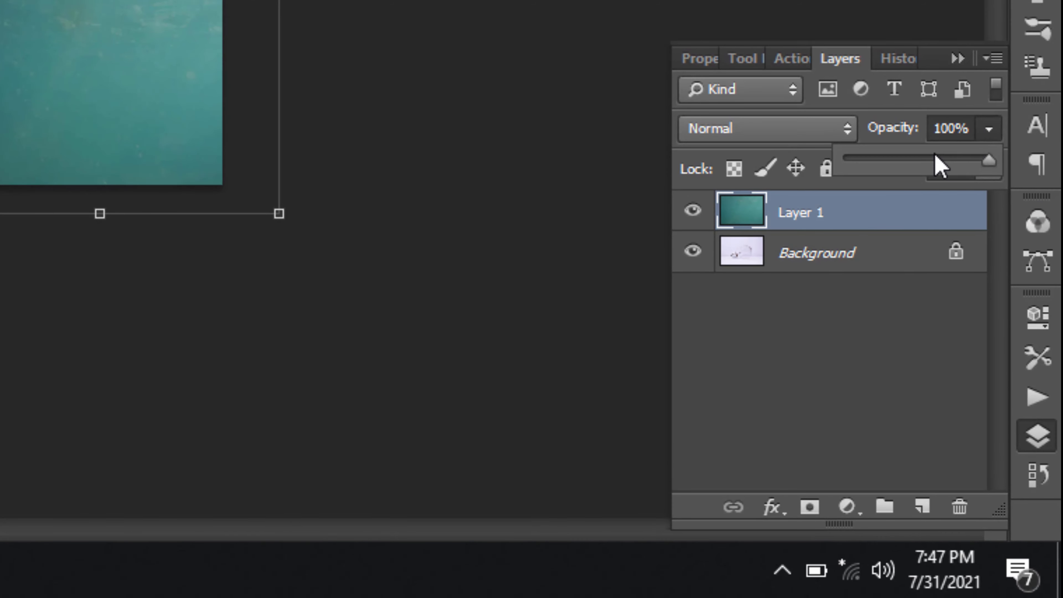
drag(935, 162, 926, 167)
scroll(188, 131, up, 4)
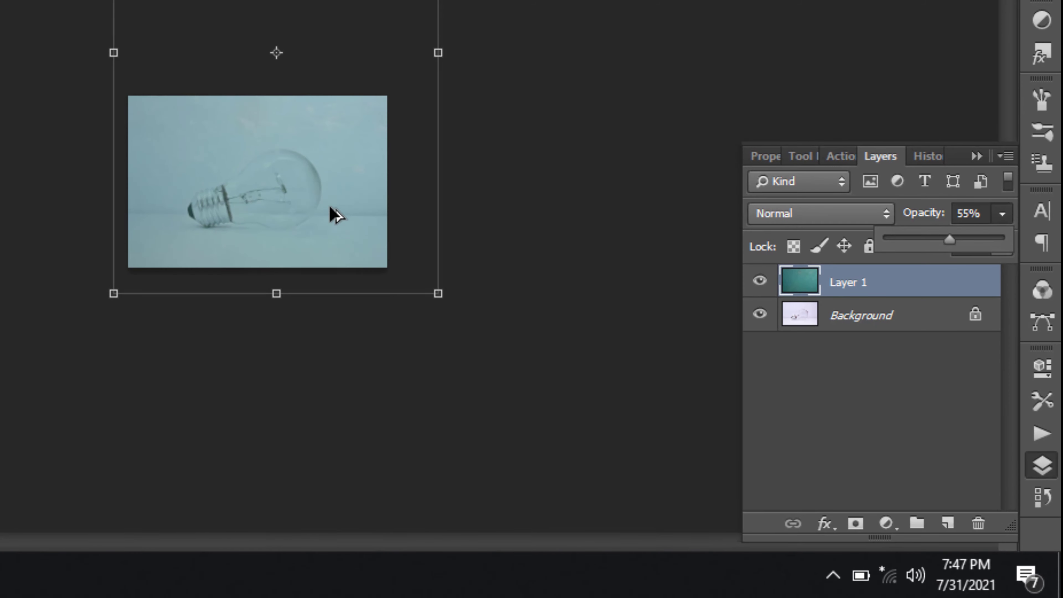
drag(219, 15, 210, 266)
drag(350, 328, 366, 303)
Set Layer 1's opacity to 70%.
click(1002, 214)
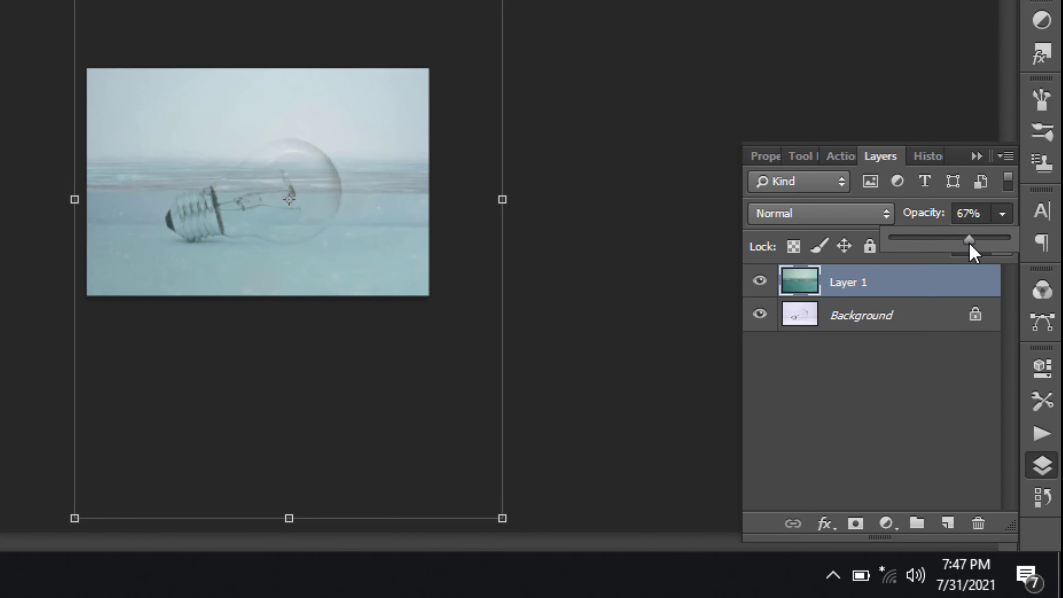
drag(970, 244, 973, 248)
scroll(316, 213, up, 2)
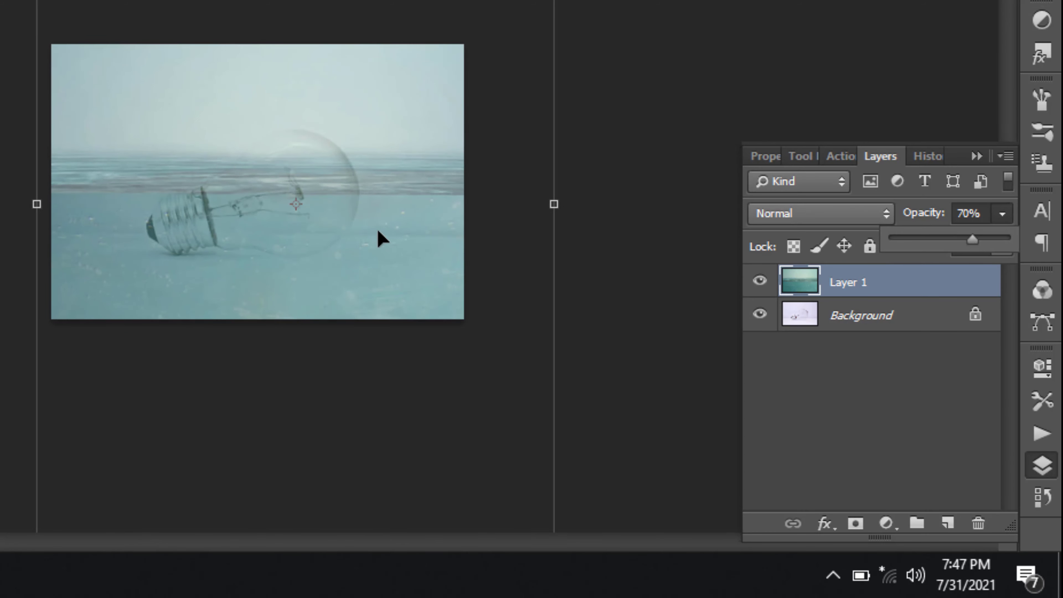
Rotate Layer 1 counterclockwise so the waterline slopes along the bulb's axis, and shift it slightly into position over the bulb.
scroll(440, 236, down, 2)
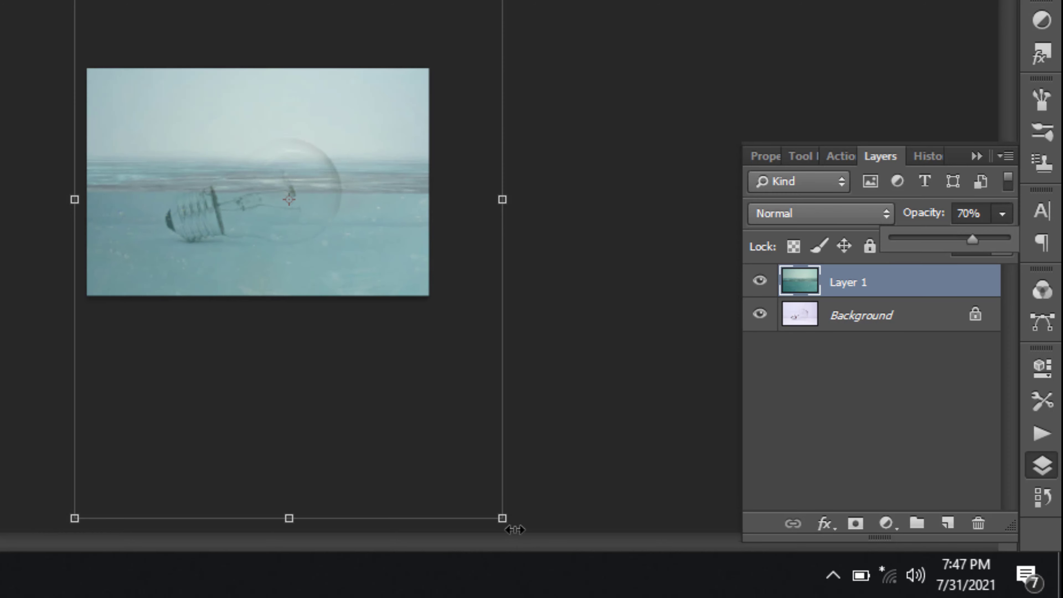
click(499, 509)
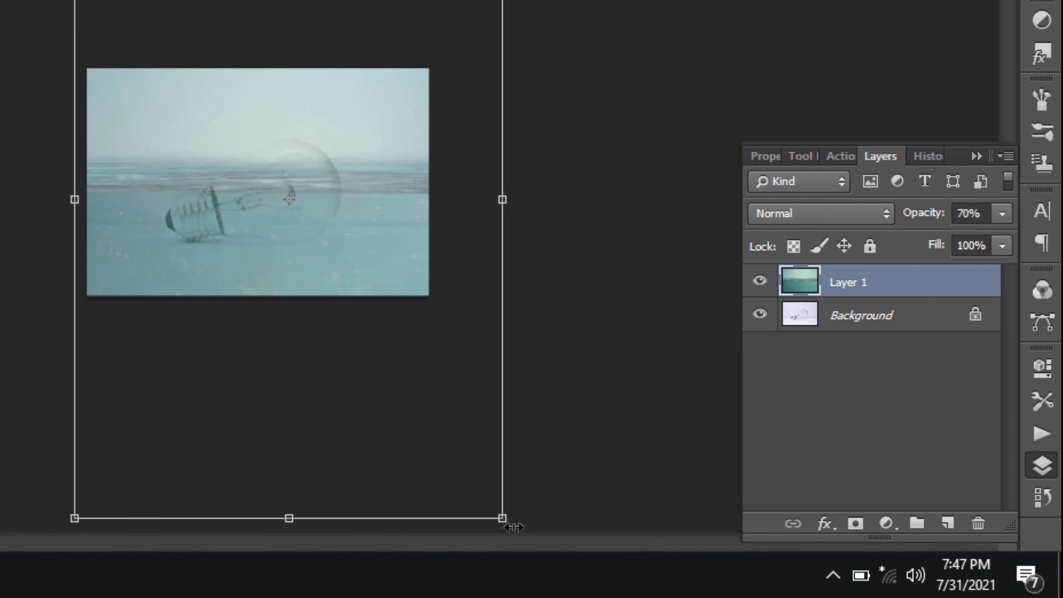
scroll(513, 529, down, 1)
drag(473, 488, 571, 447)
scroll(300, 171, up, 3)
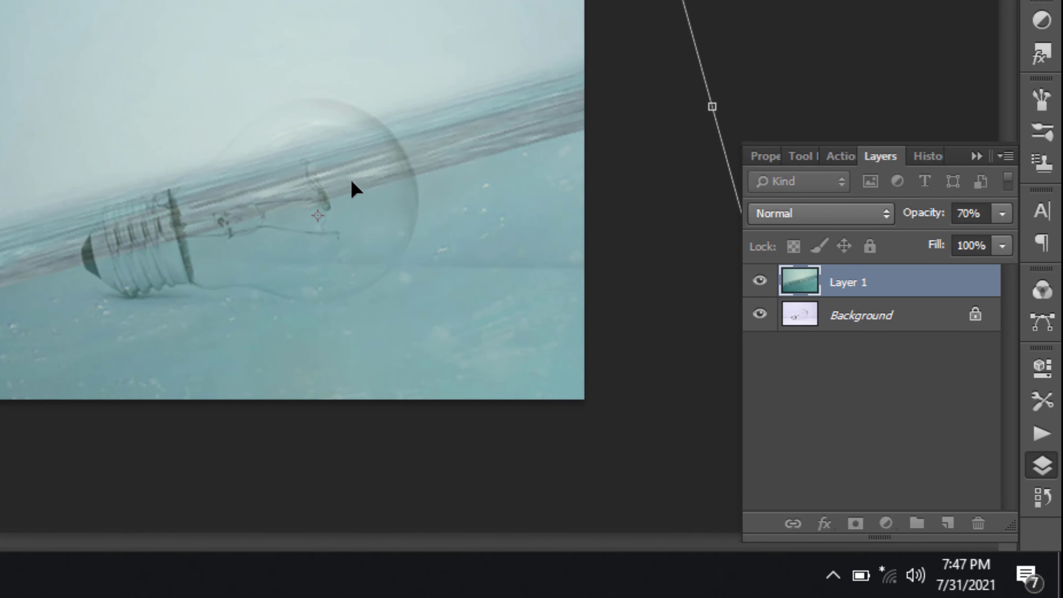
drag(359, 181, 343, 185)
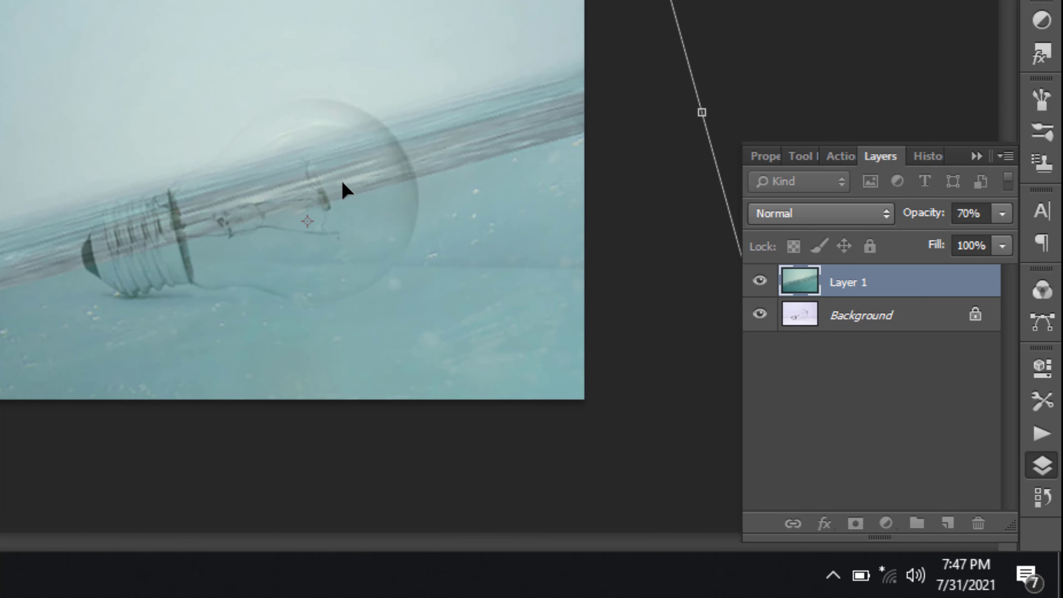
key(Return)
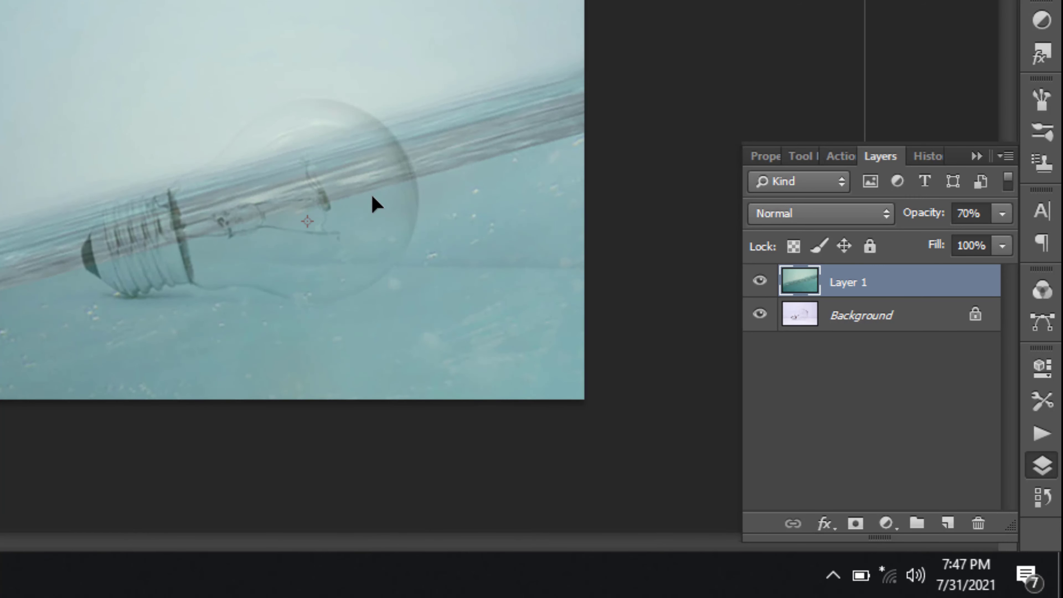
Reduce Layer 1's opacity to 54% and add a white layer mask to it.
click(1003, 214)
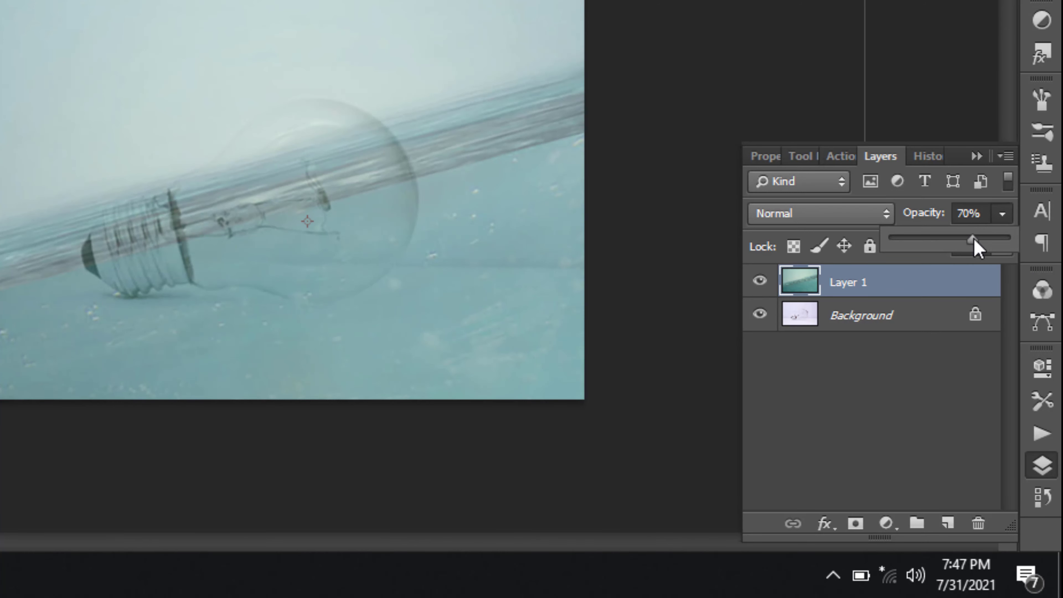
drag(974, 242, 954, 260)
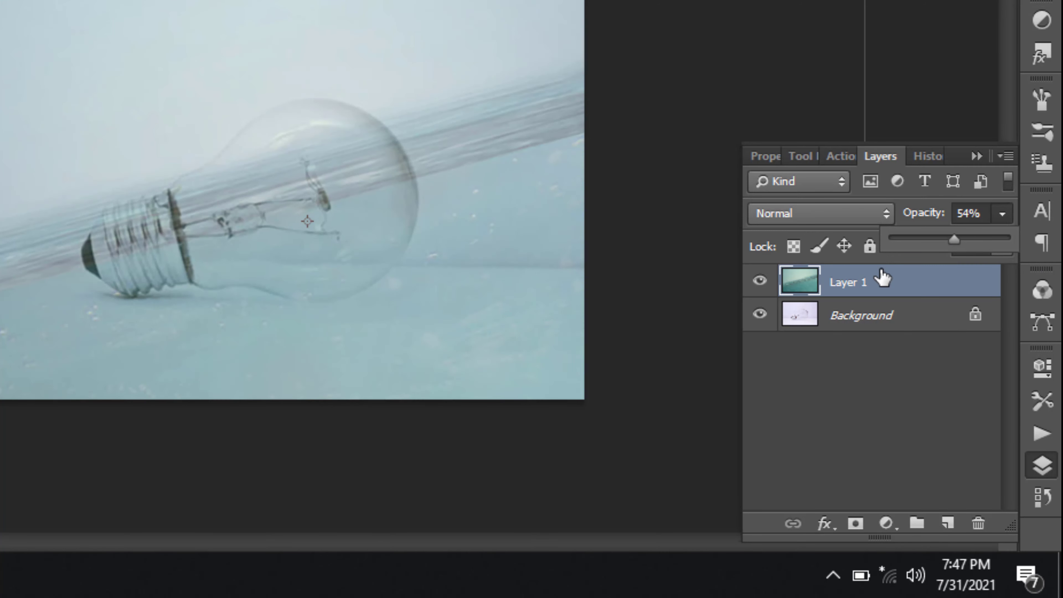
click(880, 280)
click(856, 524)
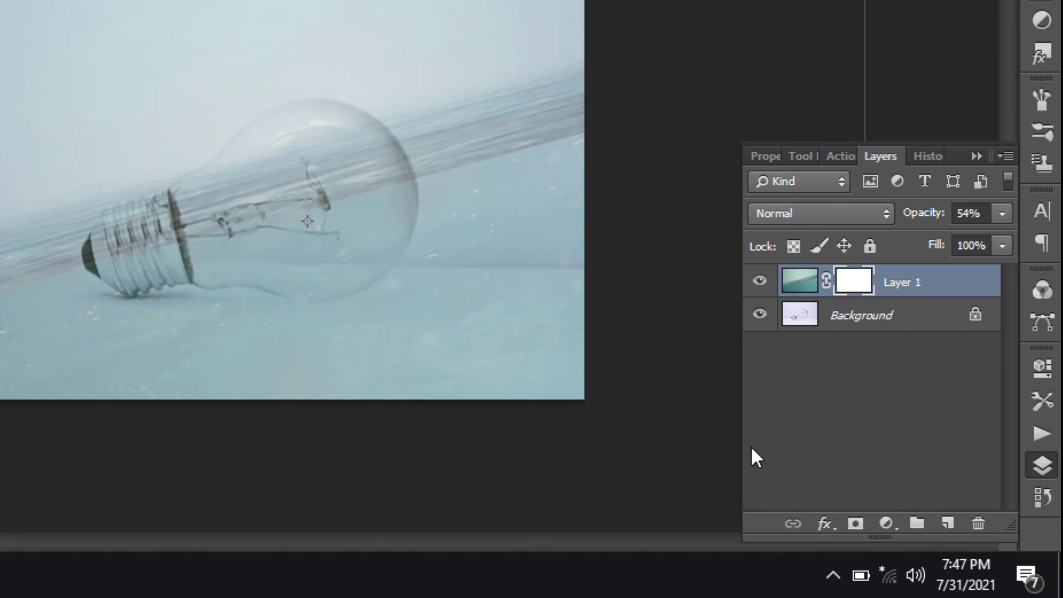
Hide Layer 1 and make the Background layer with the bulb active.
scroll(364, 250, up, 3)
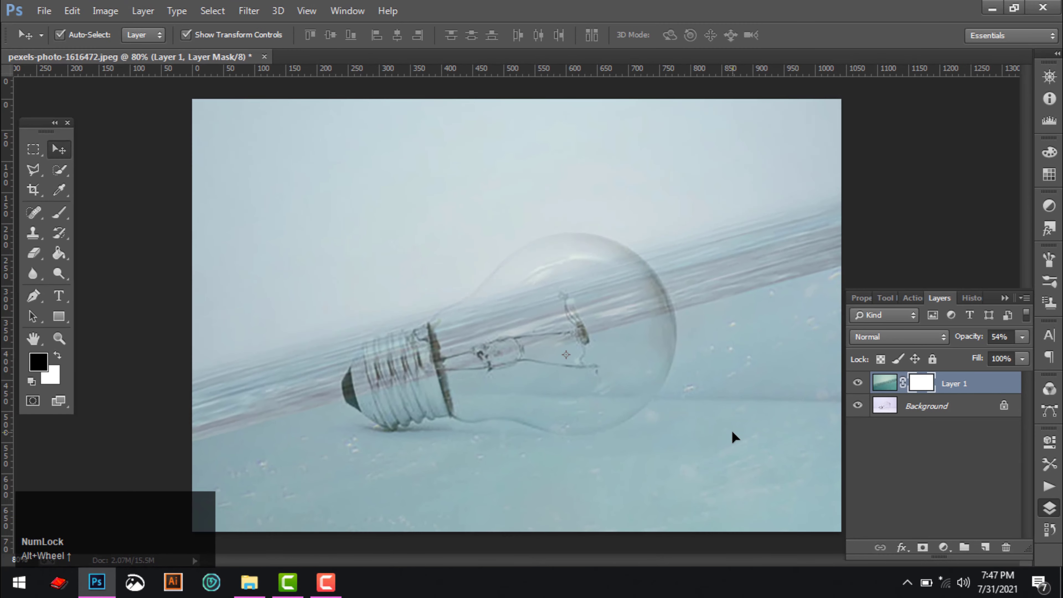
click(856, 384)
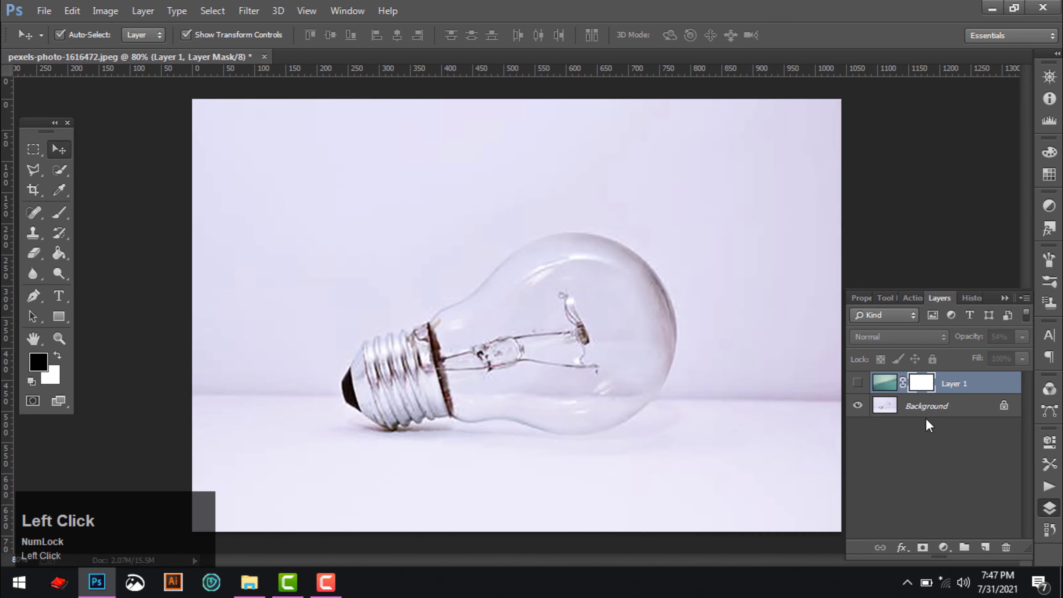
click(658, 379)
Lasso the outer end of the filament inside the glass and remove it with a Content-Aware fill.
scroll(561, 380, up, 2)
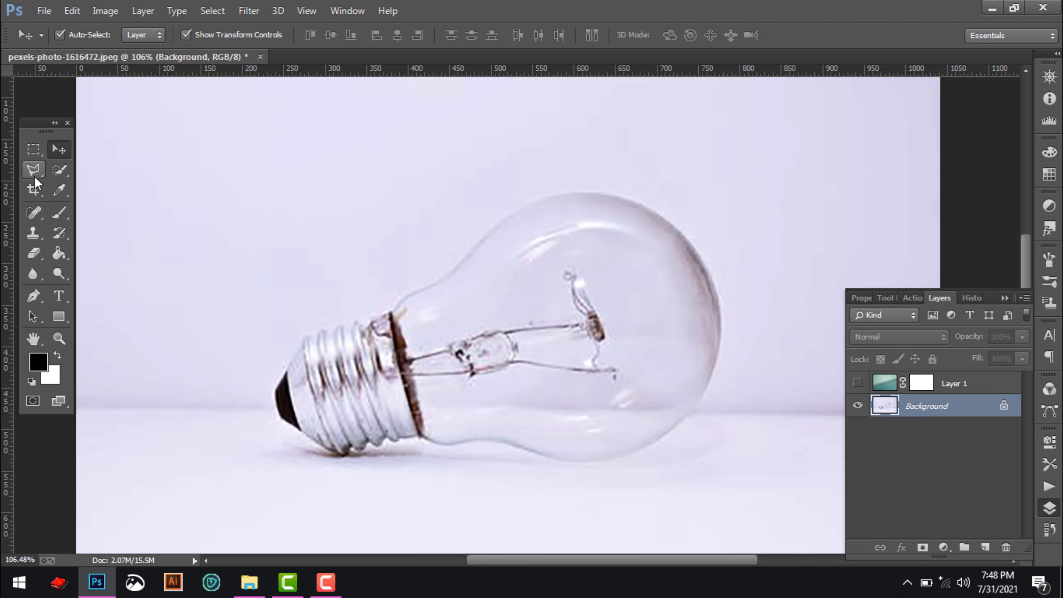
drag(35, 175, 75, 171)
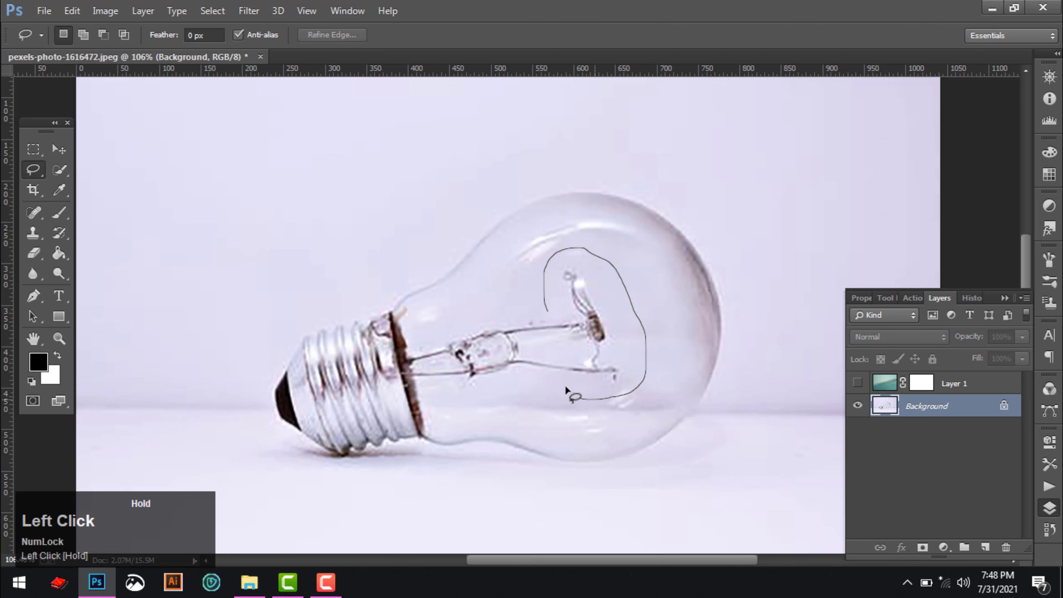
drag(575, 277, 599, 263)
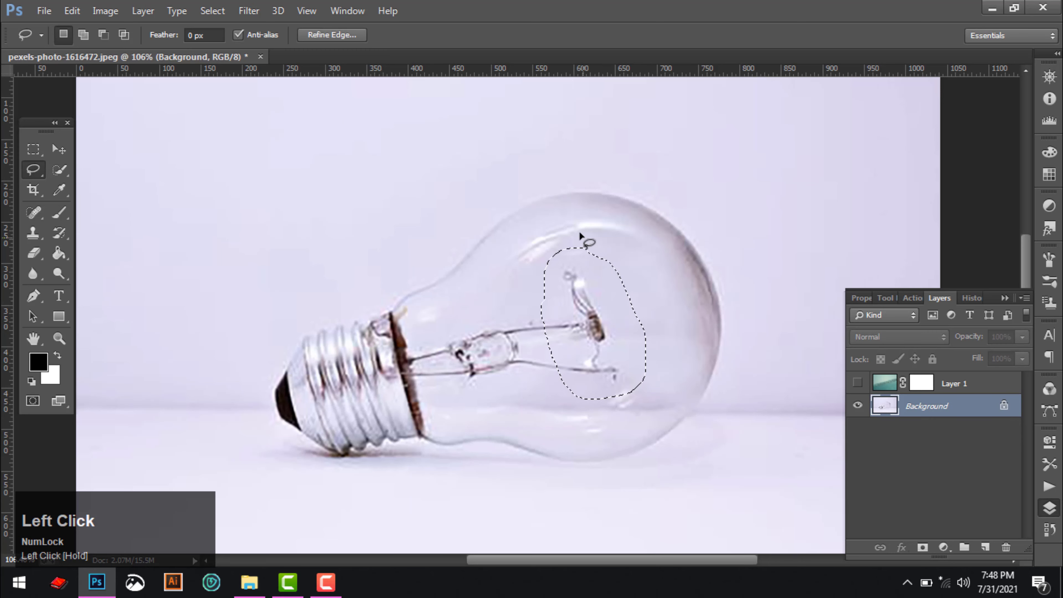
click(73, 10)
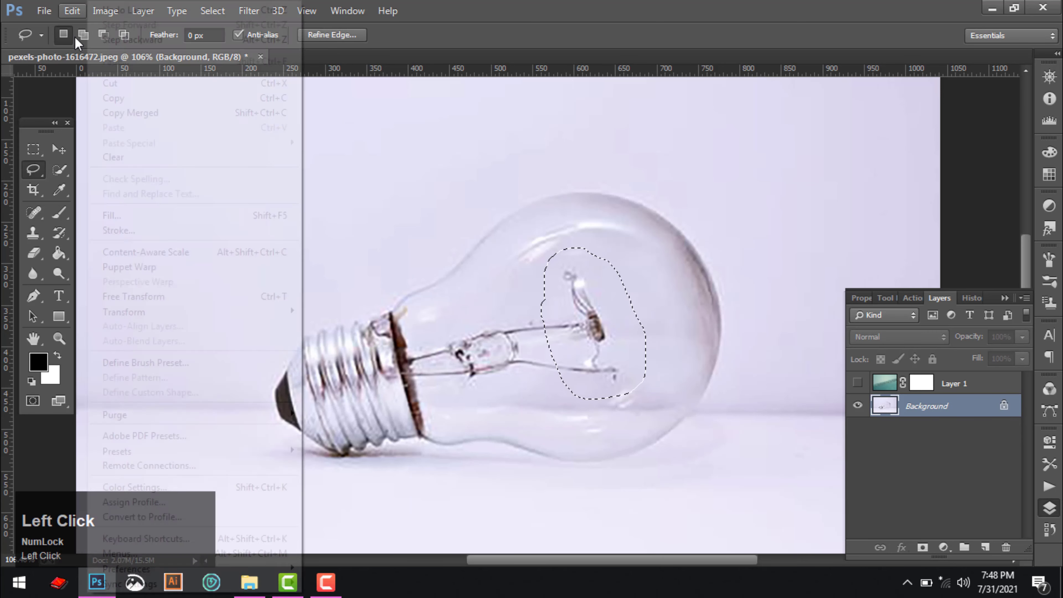
click(155, 216)
click(498, 173)
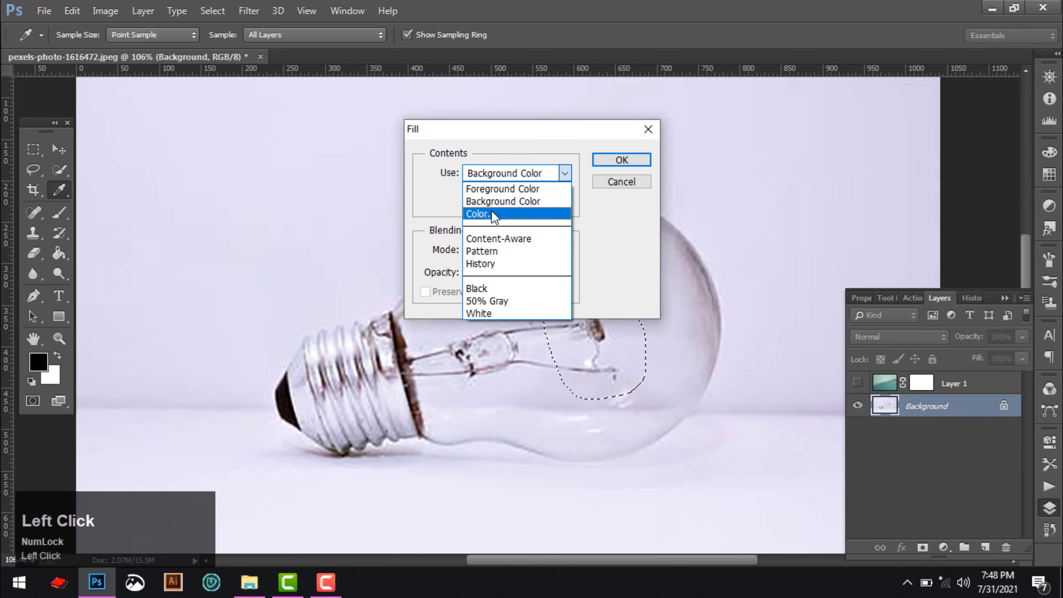
click(490, 237)
click(619, 160)
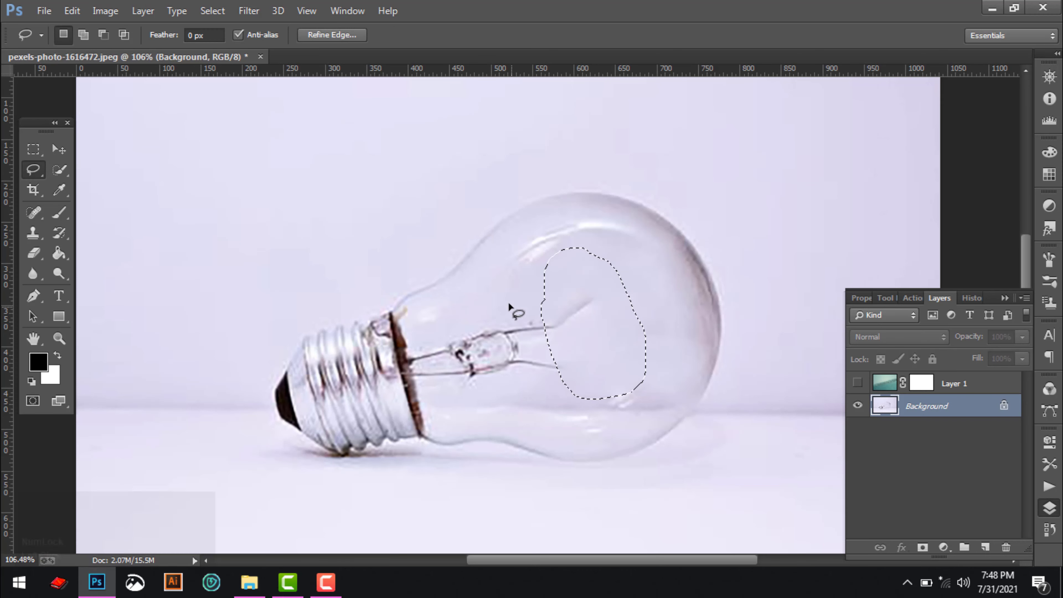
Shift the selection over the leftover wire traces inside the bulb and apply the Content-Aware fill again.
mouse_move(591, 275)
mouse_down()
mouse_move(620, 309)
mouse_move(578, 288)
mouse_up()
click(72, 11)
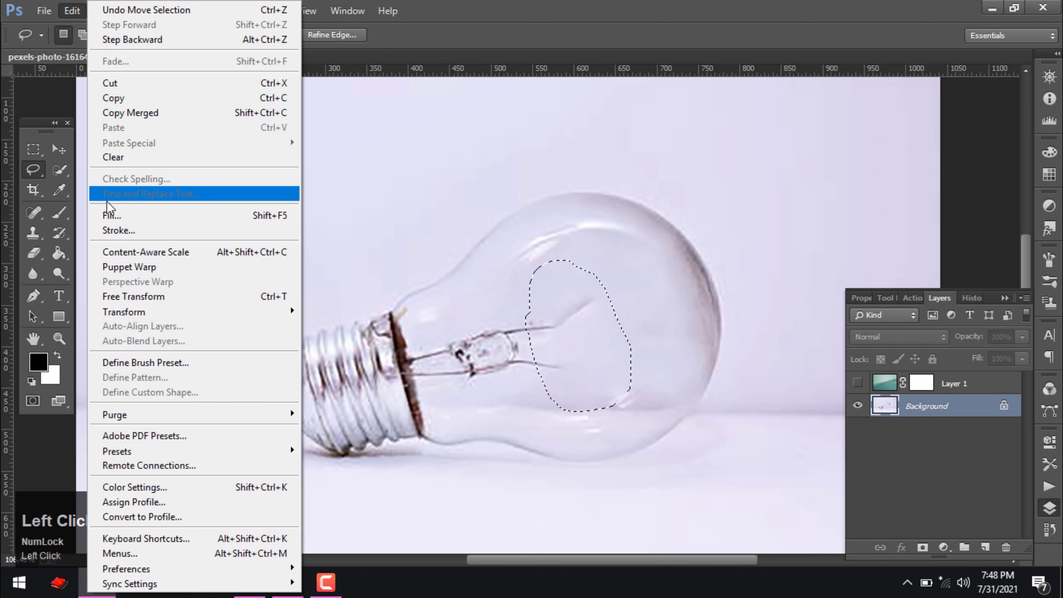
click(109, 213)
key(Return)
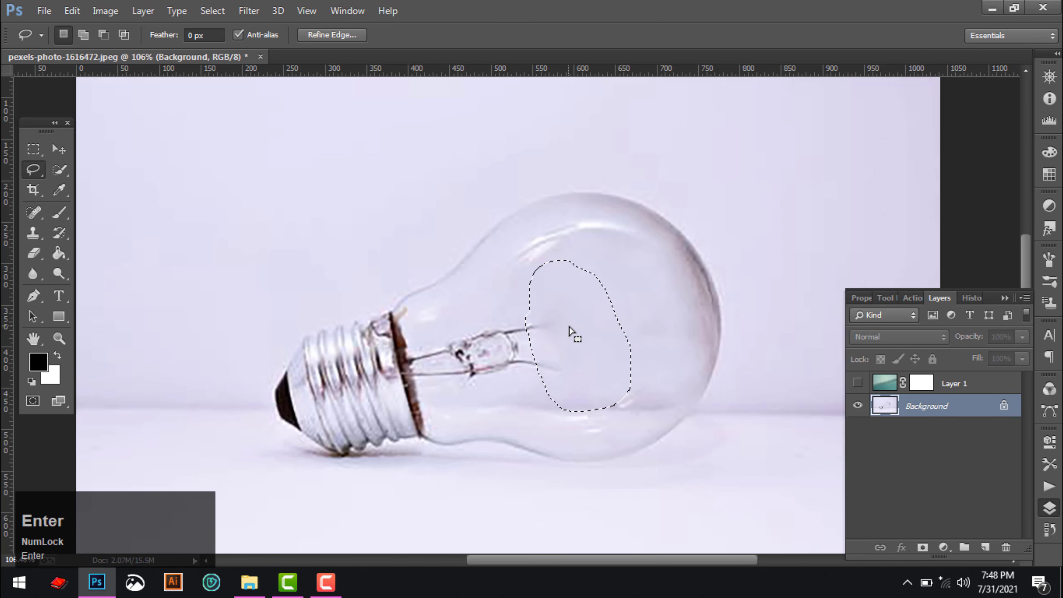
Replace the selection with a new lasso around the remaining filament support and wire ends, and fill it with Content-Aware.
drag(559, 371, 513, 383)
click(644, 369)
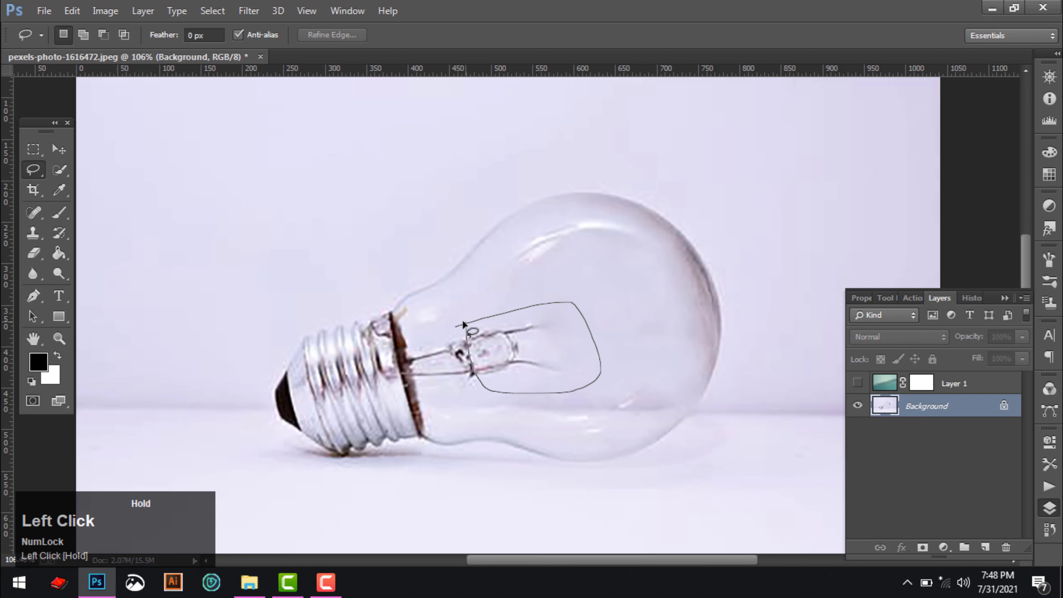
drag(464, 324, 458, 326)
click(105, 10)
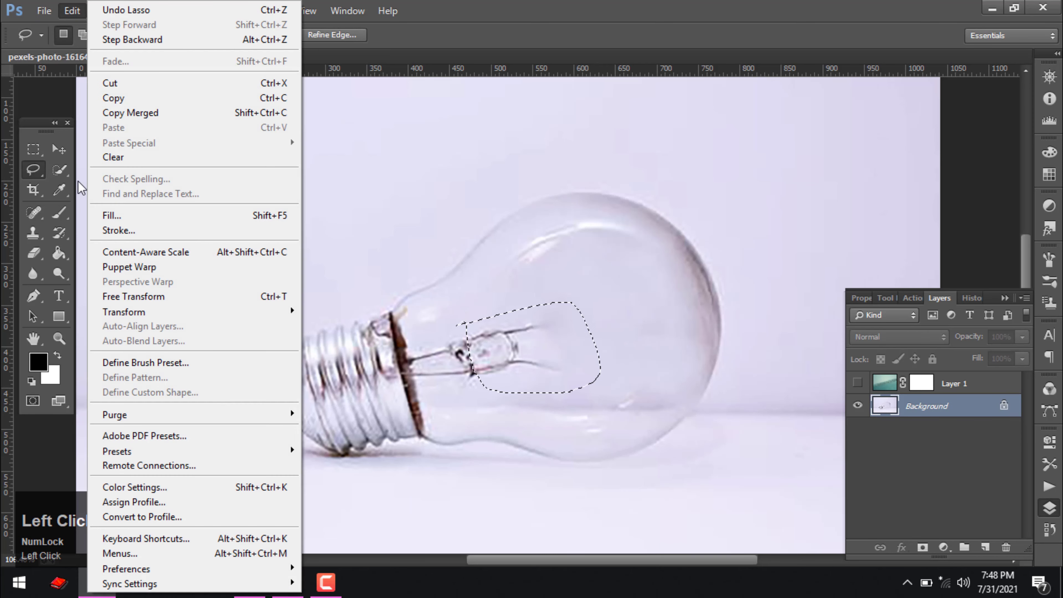
click(138, 215)
key(Return)
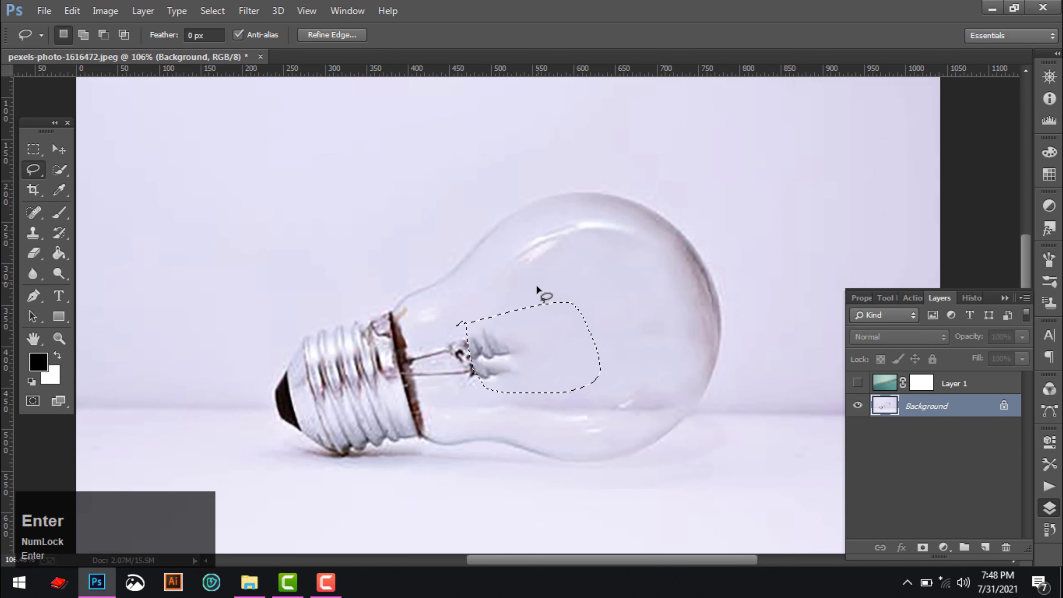
Drop the old selection, lasso tightly around the remaining filament support, and remove it with a Content-Aware fill.
key(ctrl+d)
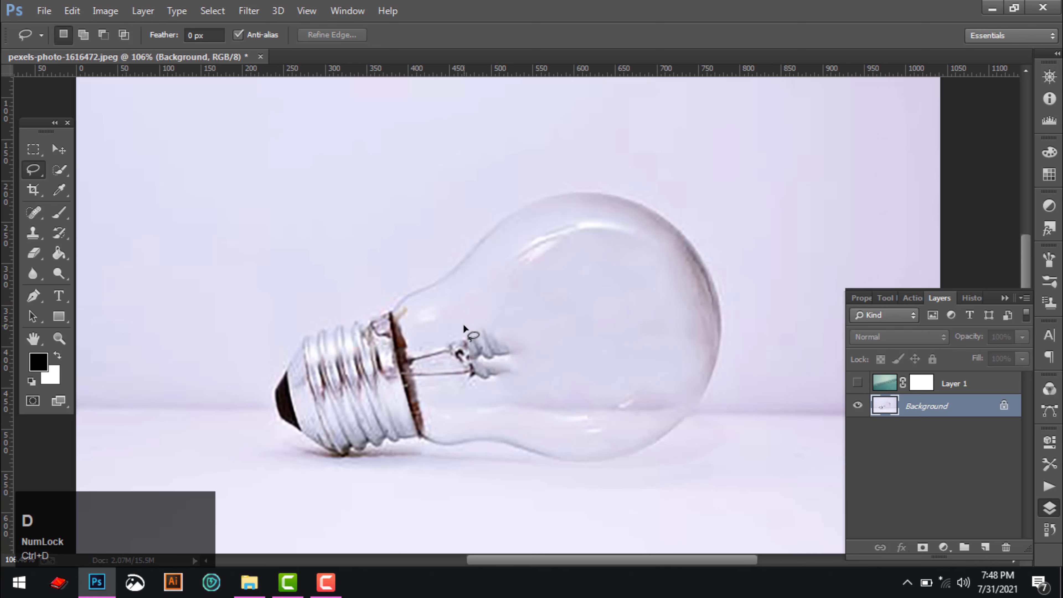
drag(467, 322, 552, 359)
mouse_move(499, 408)
mouse_down()
mouse_move(475, 321)
mouse_move(541, 366)
mouse_up()
key(ctrl+d)
drag(468, 322, 466, 323)
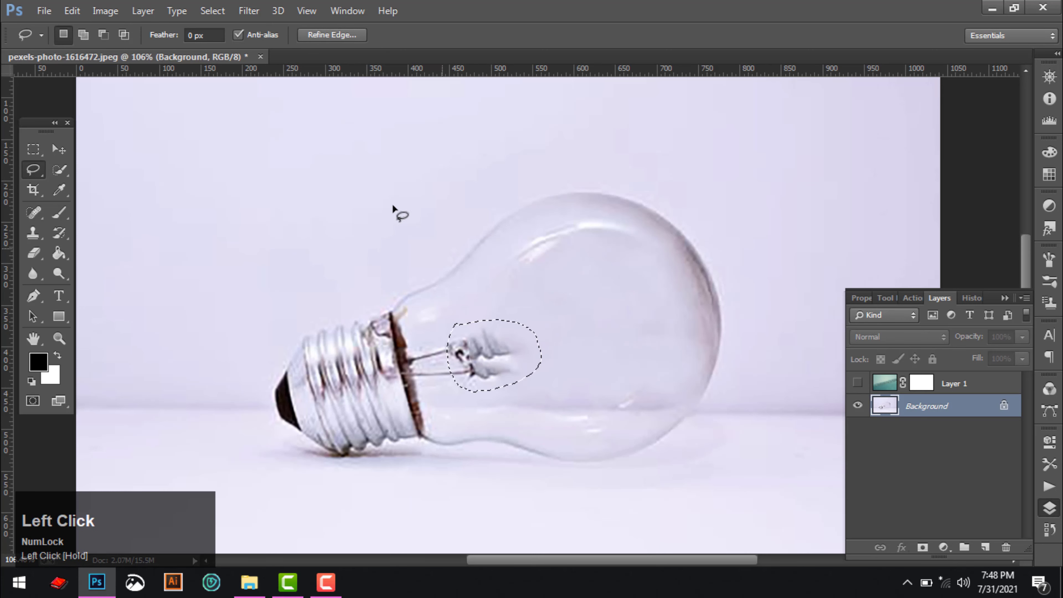
key(shift+BackSpace)
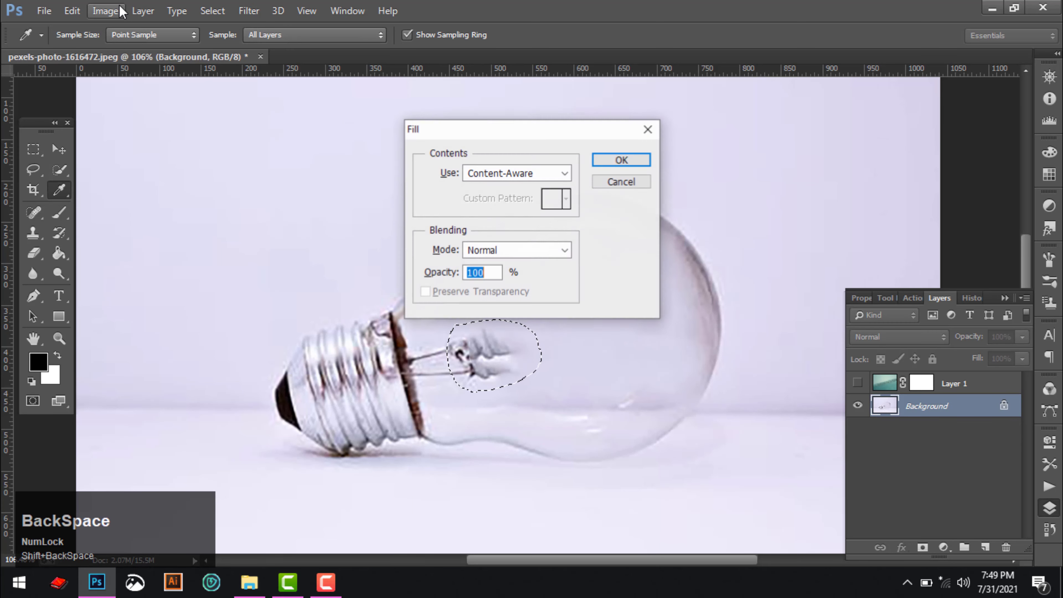
click(617, 162)
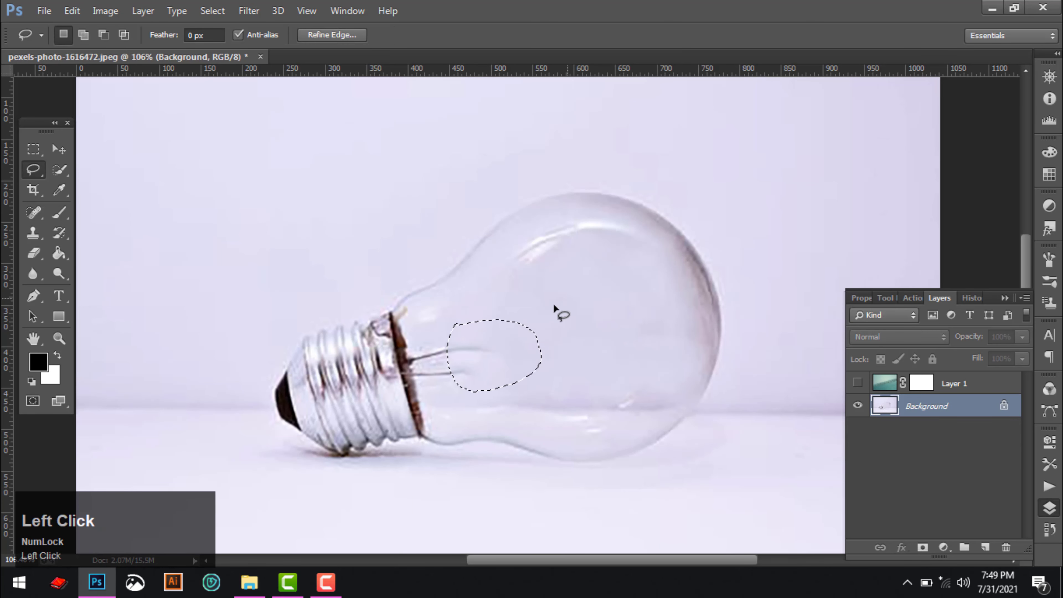
Lasso the faint wires between the glass centre and the socket, fill them with Content-Aware, and deselect.
alt+scroll(496, 390, up, 2)
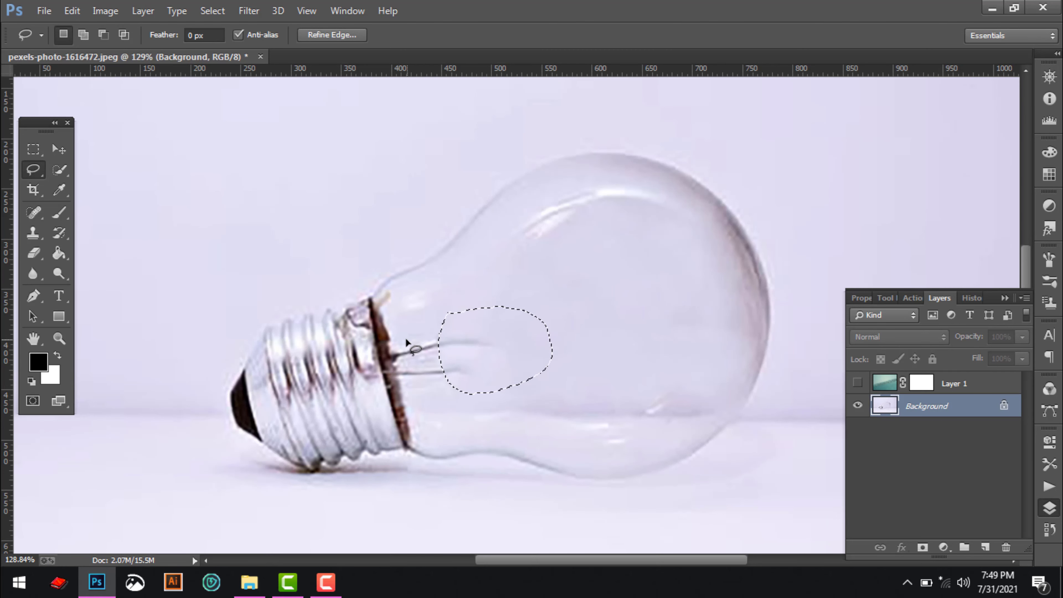
drag(408, 328, 495, 328)
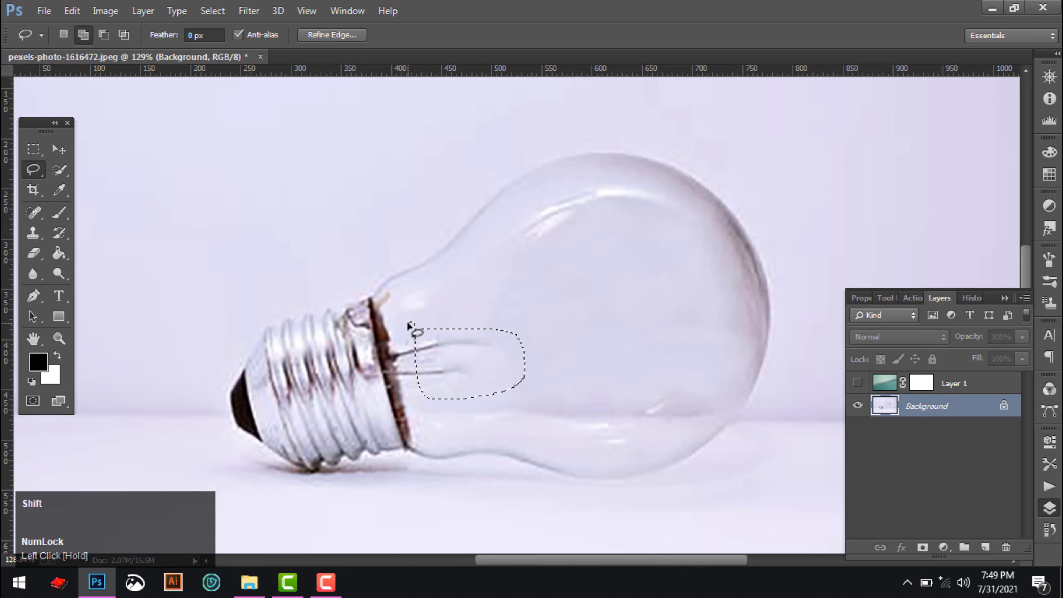
key(shift+BackSpace)
key(Return)
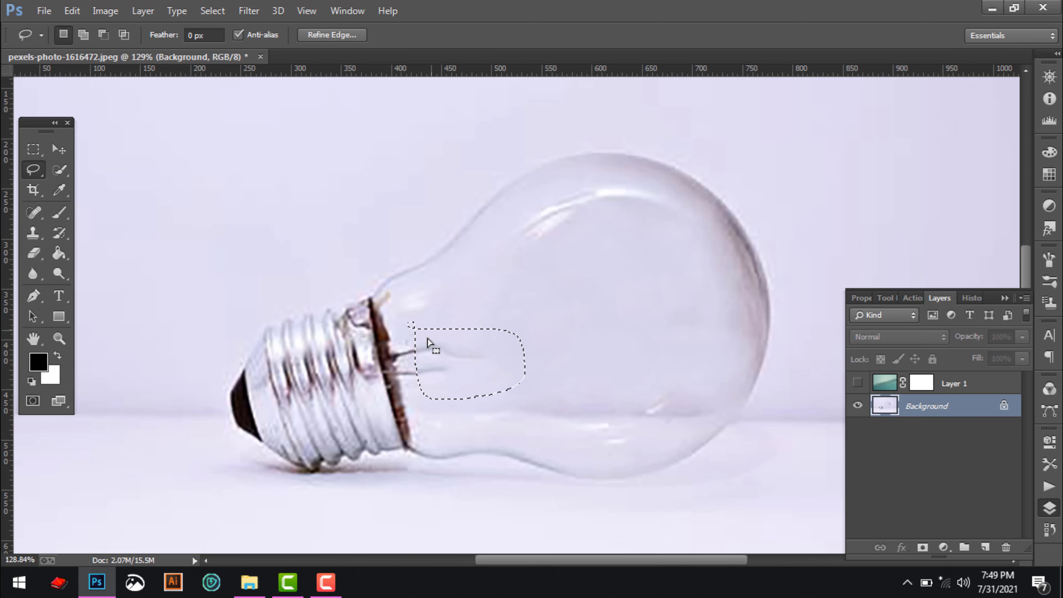
scroll(422, 392, up, 1)
key(ctrl+d)
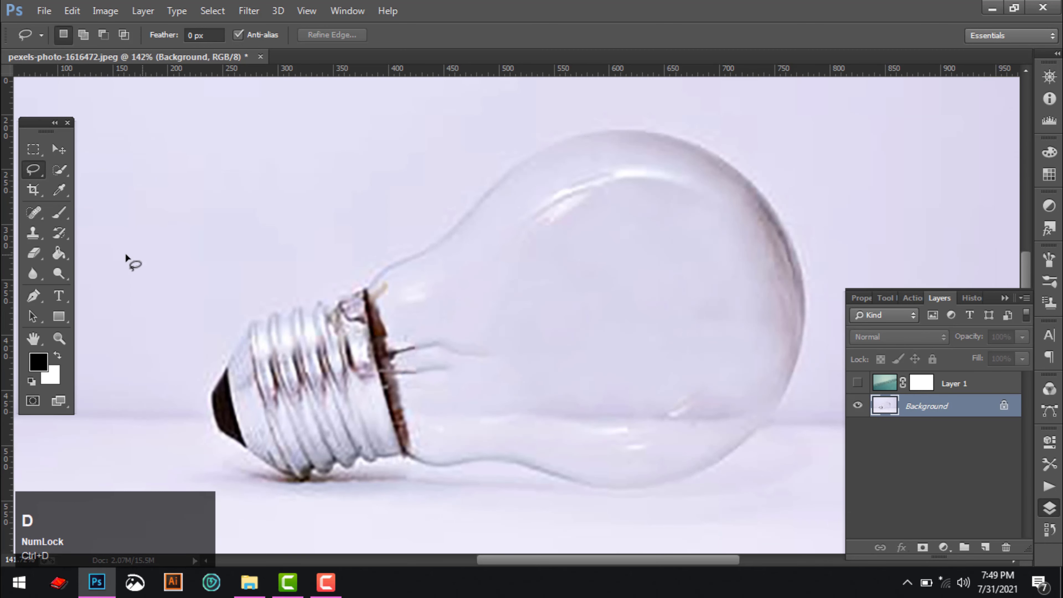
Clone clean glass over the leftover wire stubs beside the socket, using the Clone Stamp at size 60.
click(32, 234)
alt+click(468, 318)
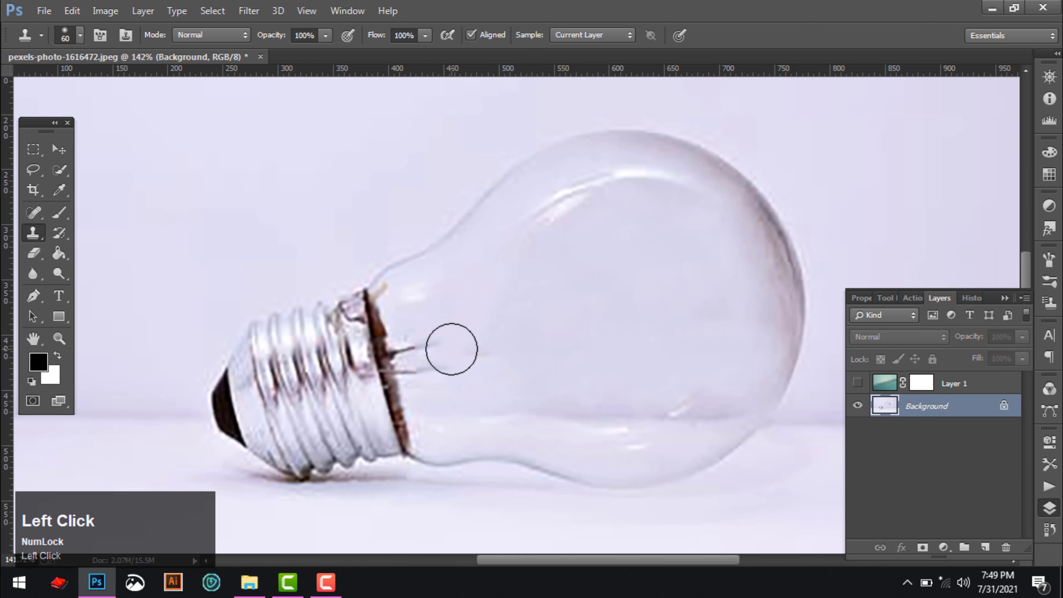
drag(451, 350, 408, 347)
click(481, 354)
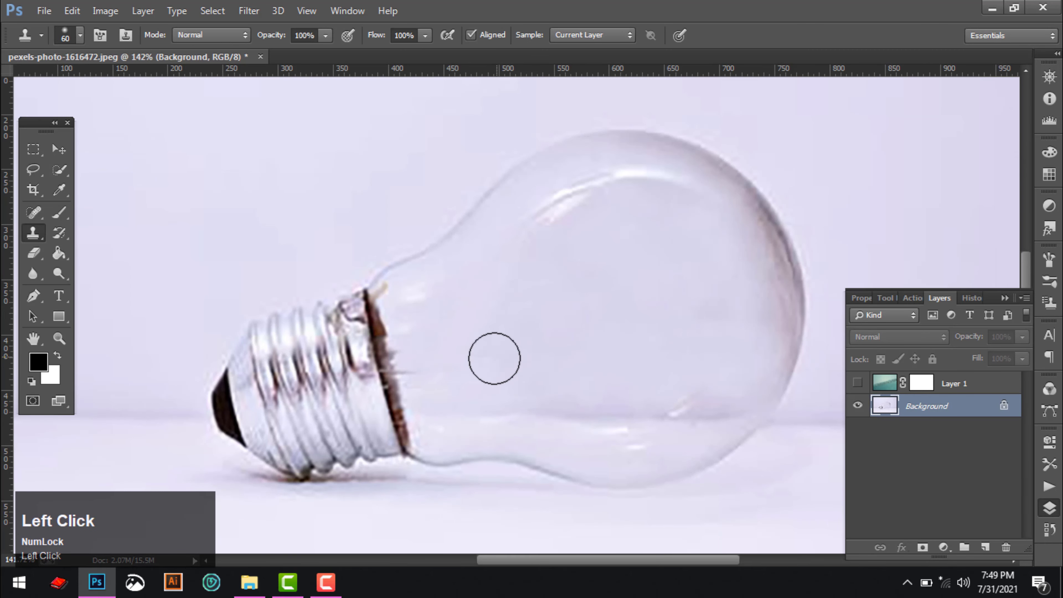
alt+click(494, 359)
click(431, 376)
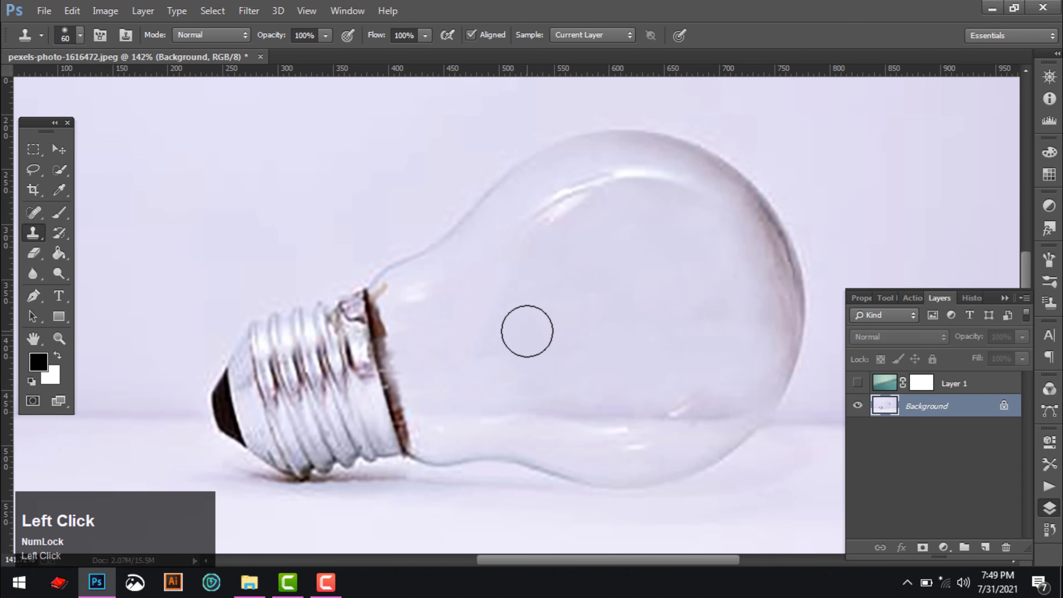
alt+click(466, 366)
drag(406, 373, 434, 361)
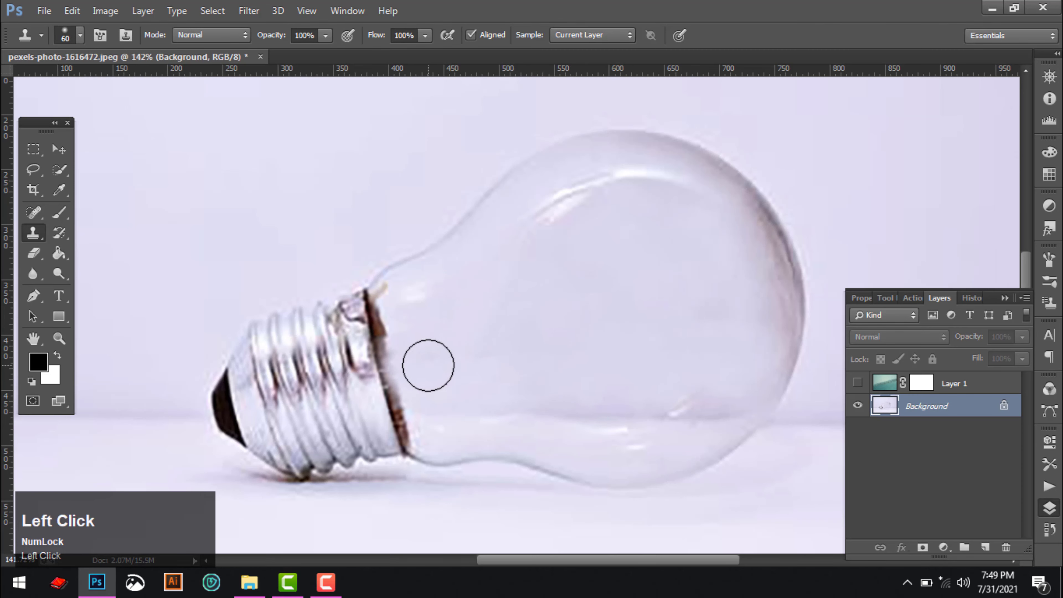
key(ctrl+alt+z)
click(429, 367)
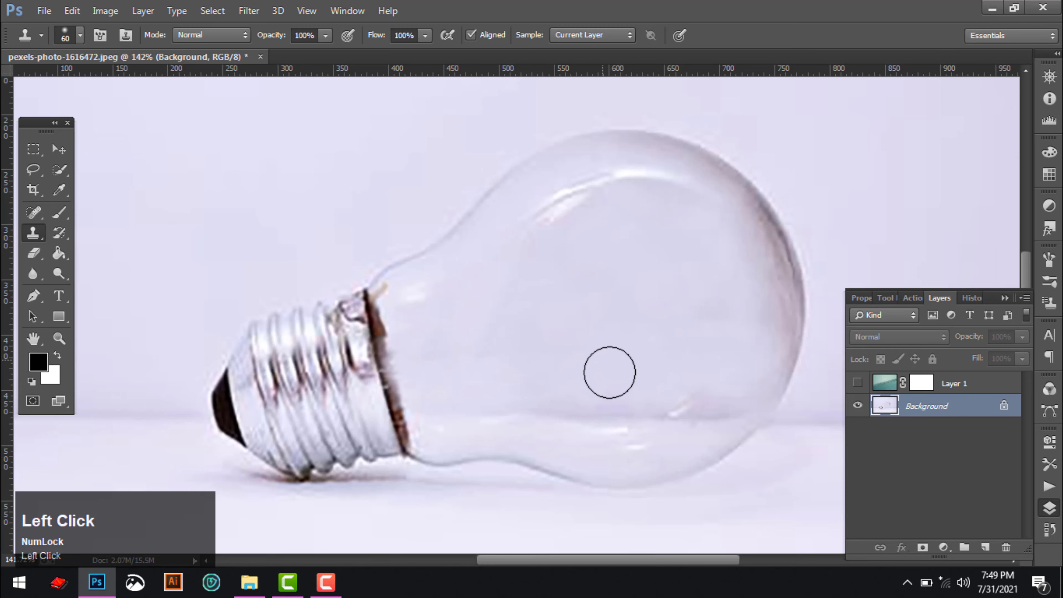
Show Layer 1 again, make it active, and nudge the water image slightly over the bulb.
alt+scroll(561, 316, down, 5)
click(858, 383)
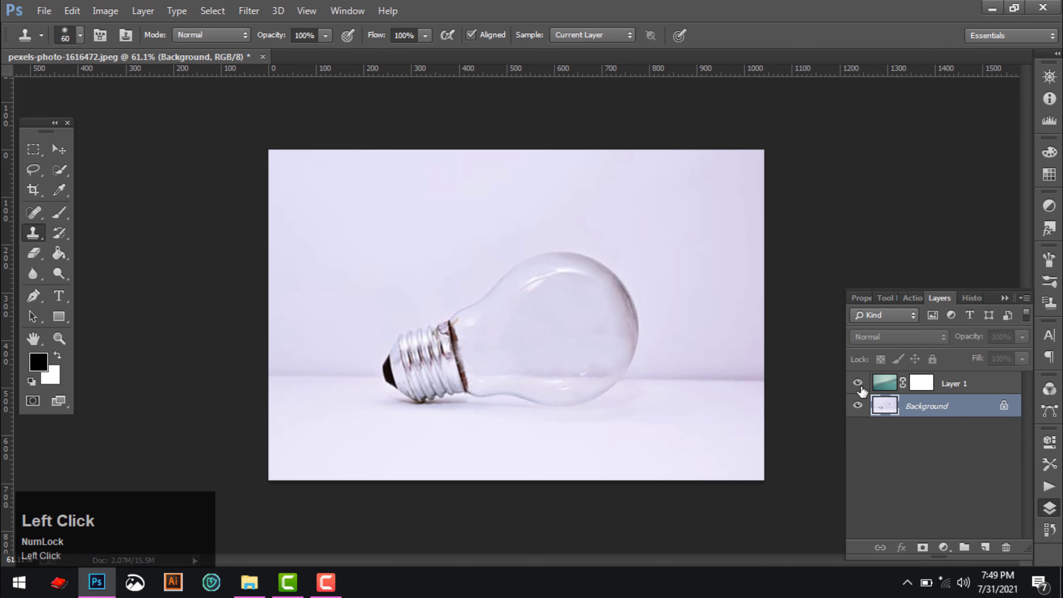
click(57, 147)
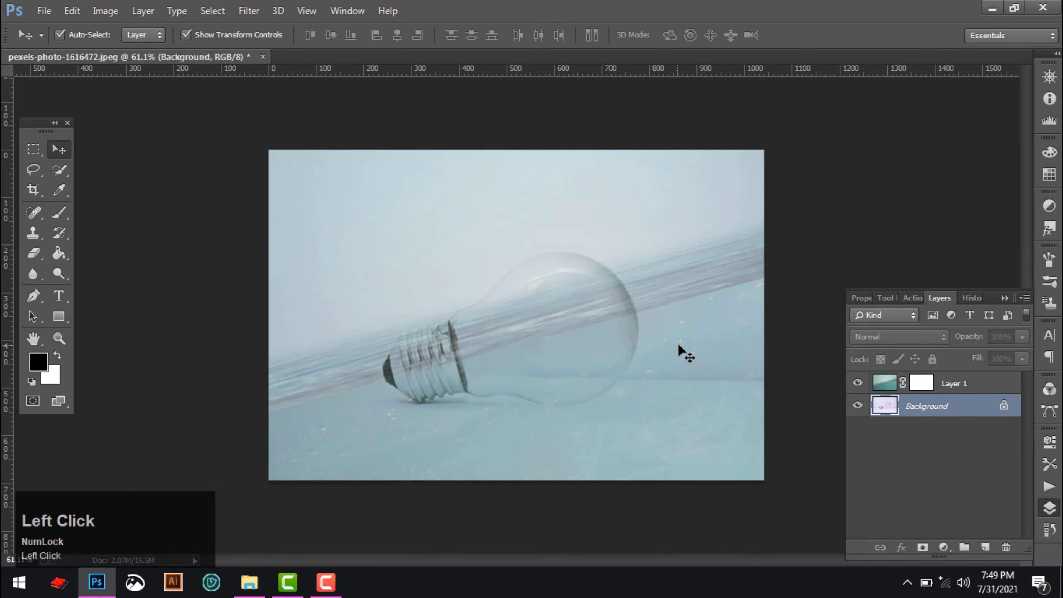
click(971, 394)
mouse_move(651, 398)
mouse_down()
mouse_move(660, 411)
mouse_move(657, 400)
mouse_up()
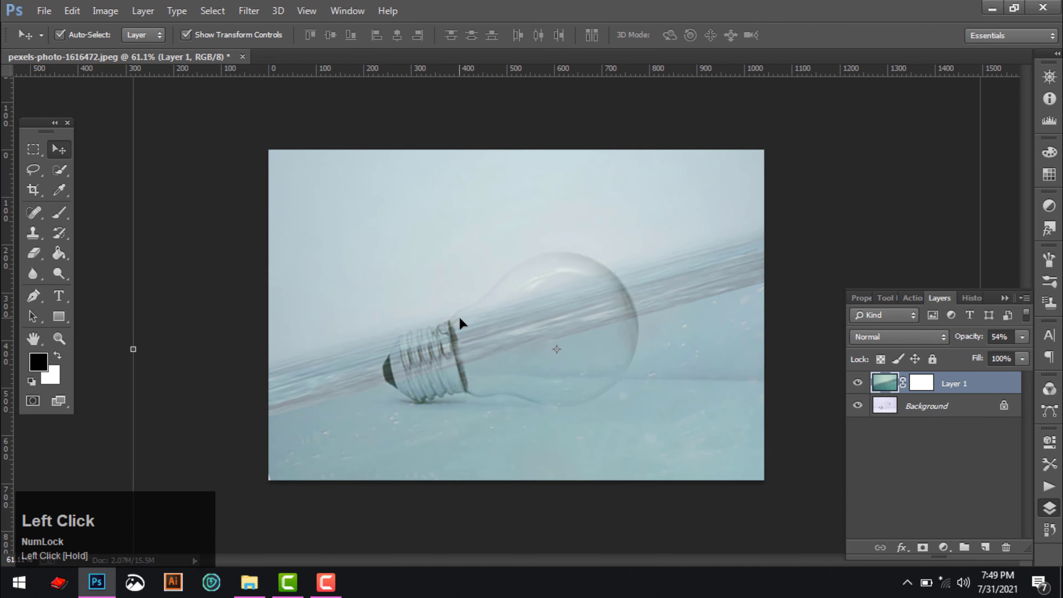
Roughly paint black on Layer 1's mask with a soft 142 px brush to hide the water away from the bulb.
key(b)
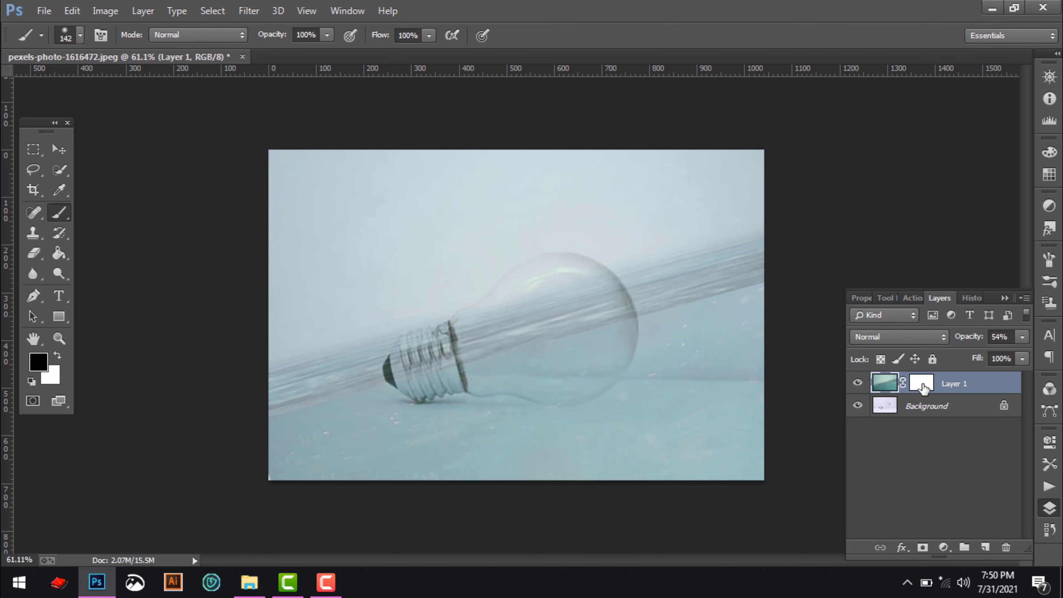
click(924, 388)
mouse_move(707, 247)
mouse_down()
mouse_move(712, 273)
mouse_move(657, 247)
mouse_move(731, 221)
mouse_move(737, 157)
mouse_move(211, 197)
mouse_move(254, 205)
mouse_move(304, 285)
mouse_move(544, 456)
mouse_move(659, 503)
mouse_move(565, 492)
mouse_move(679, 439)
mouse_move(676, 419)
mouse_up()
Select the bulb's glass on the Background layer with the Quick Selection tool, leaving out the metal socket.
scroll(593, 396, up, 1)
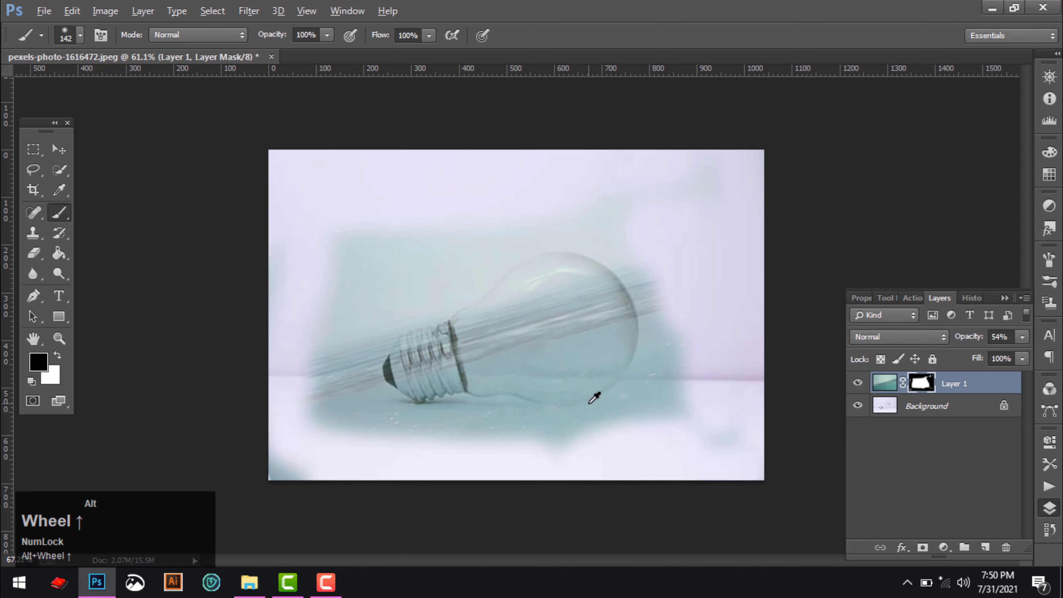
alt+scroll(1058, 404, up, 1)
click(907, 409)
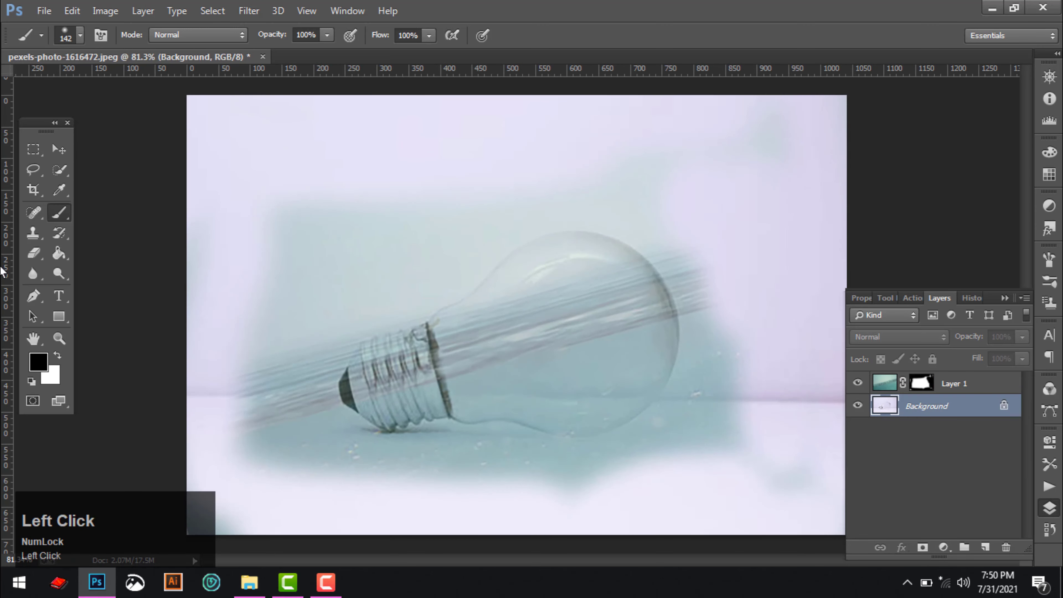
click(59, 169)
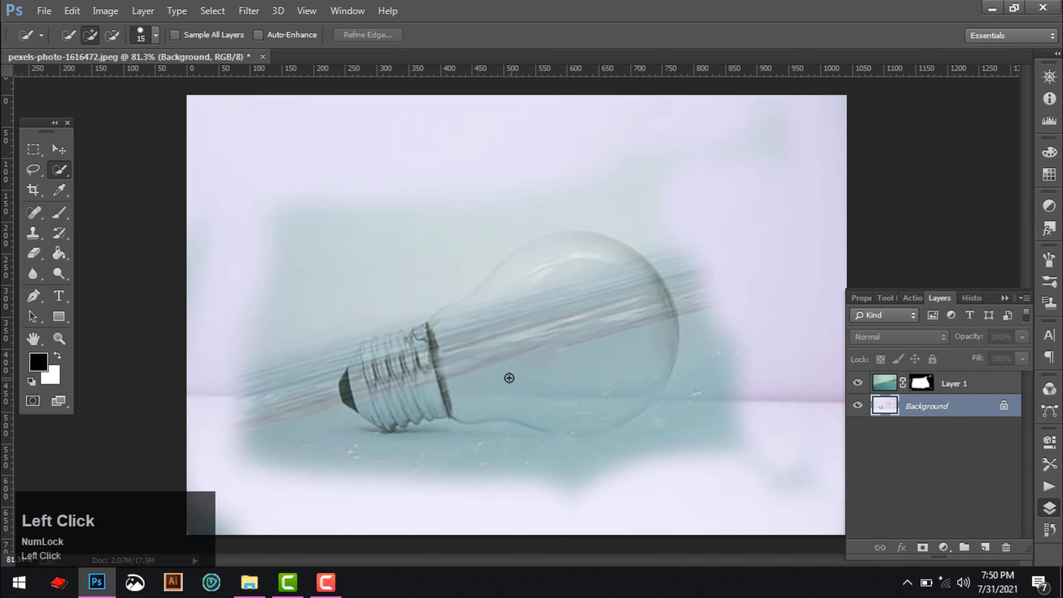
drag(543, 323, 519, 296)
alt+scroll(534, 299, up, 3)
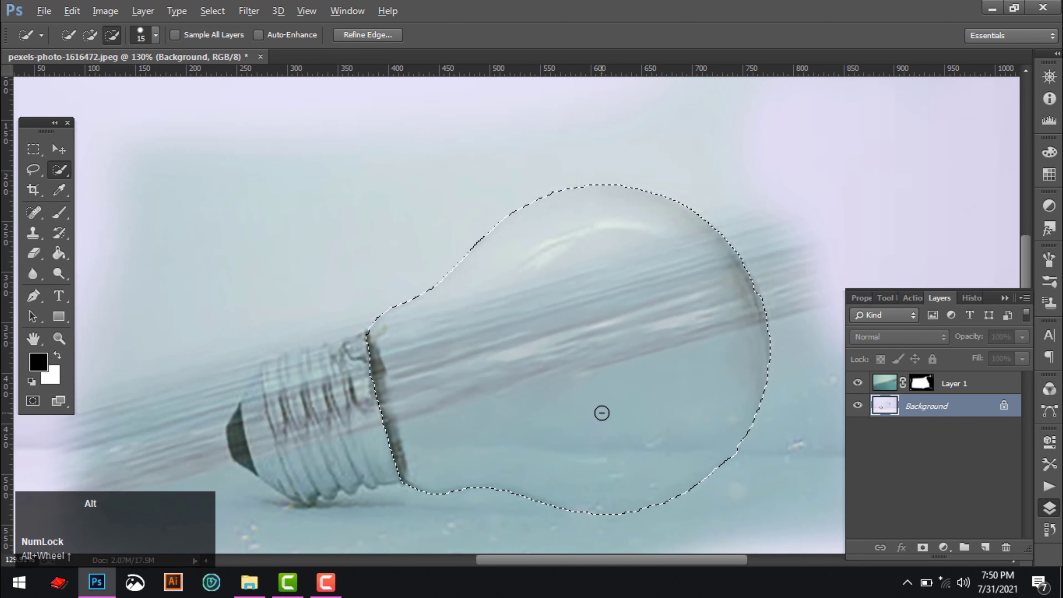
alt+scroll(576, 383, down, 4)
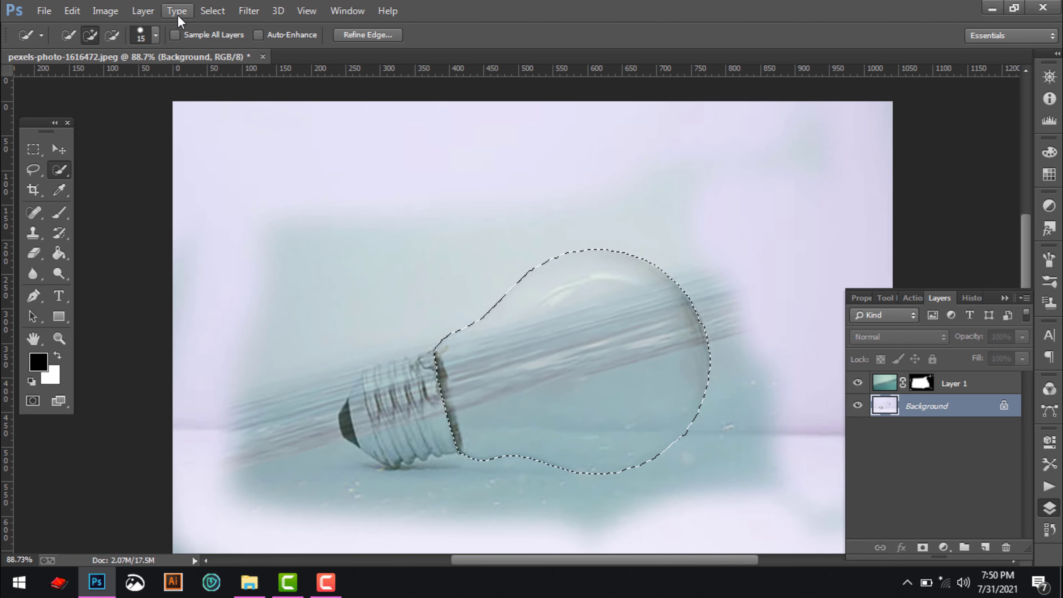
Invert the glass selection and paint black on Layer 1's mask to hide all the water outside the glass.
click(212, 11)
click(228, 69)
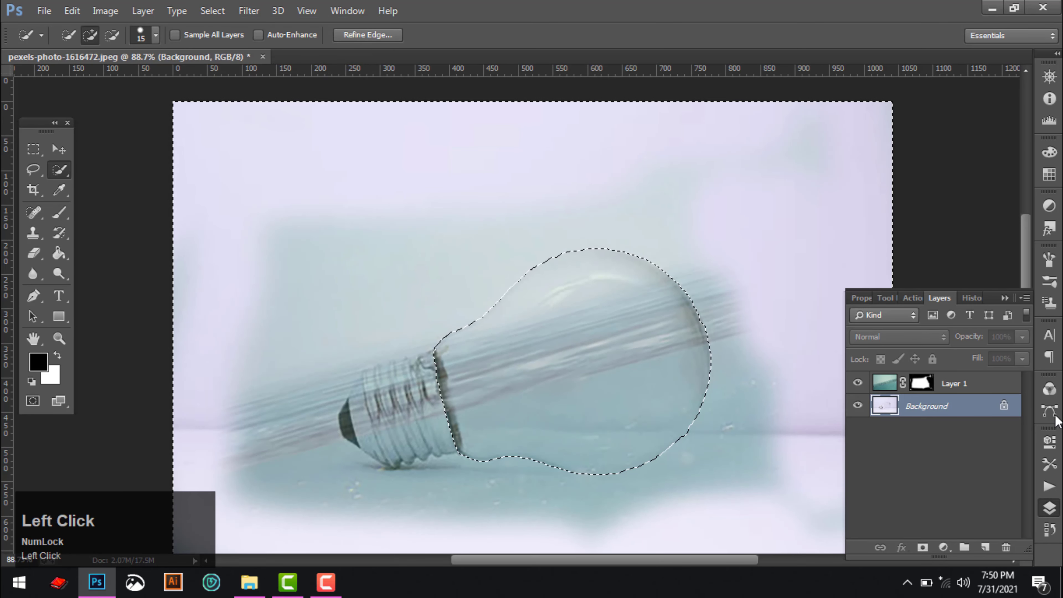
click(917, 383)
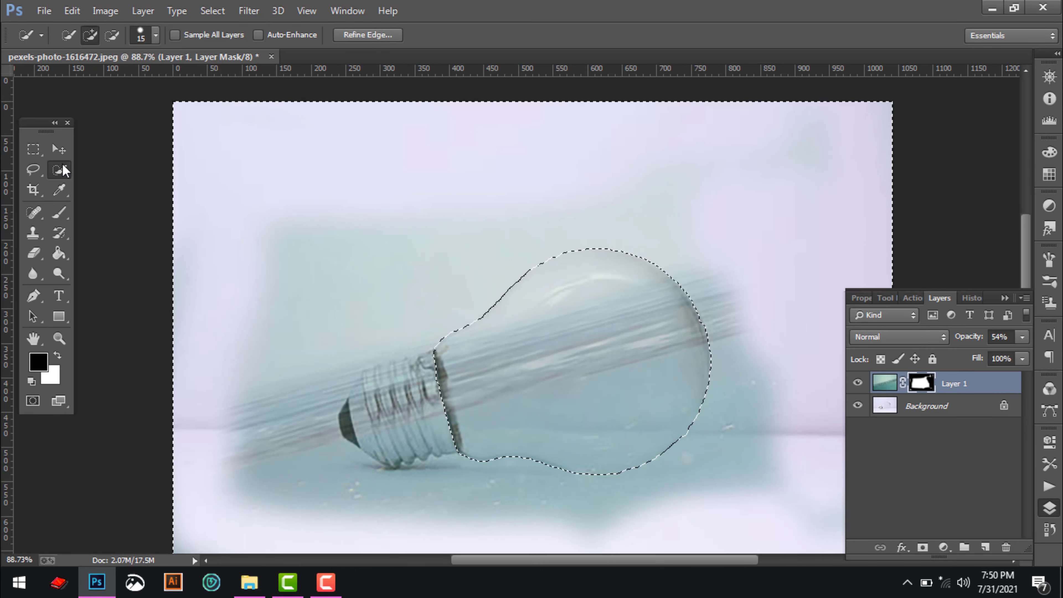
click(60, 208)
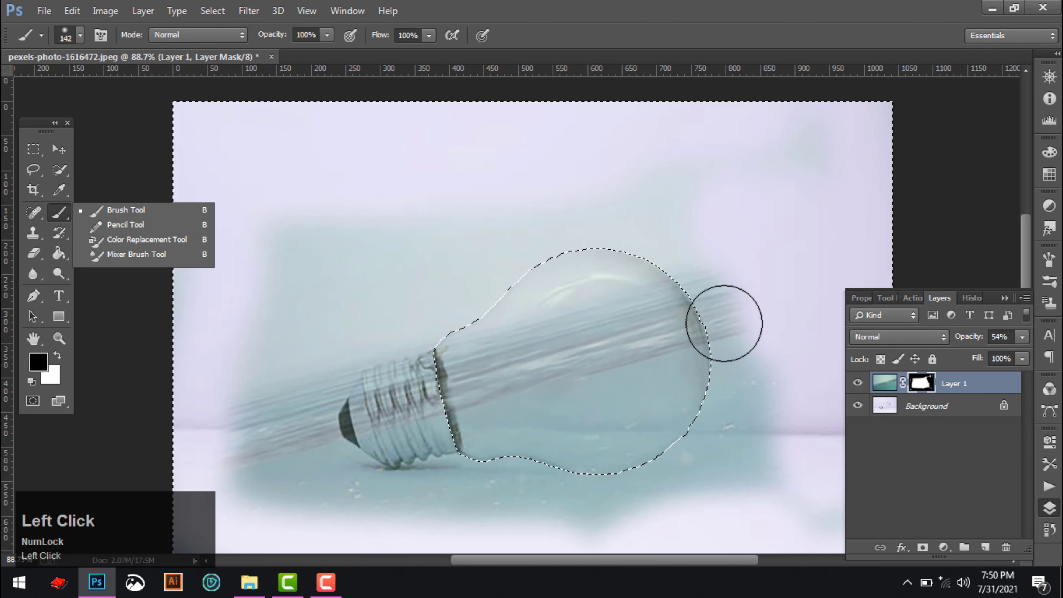
mouse_move(712, 322)
mouse_down()
mouse_move(646, 491)
mouse_move(425, 511)
mouse_move(280, 479)
mouse_move(304, 484)
mouse_move(401, 456)
mouse_move(275, 444)
mouse_move(287, 163)
mouse_move(456, 257)
mouse_move(748, 328)
mouse_move(788, 160)
mouse_move(201, 398)
mouse_up()
scroll(201, 398, down, 3)
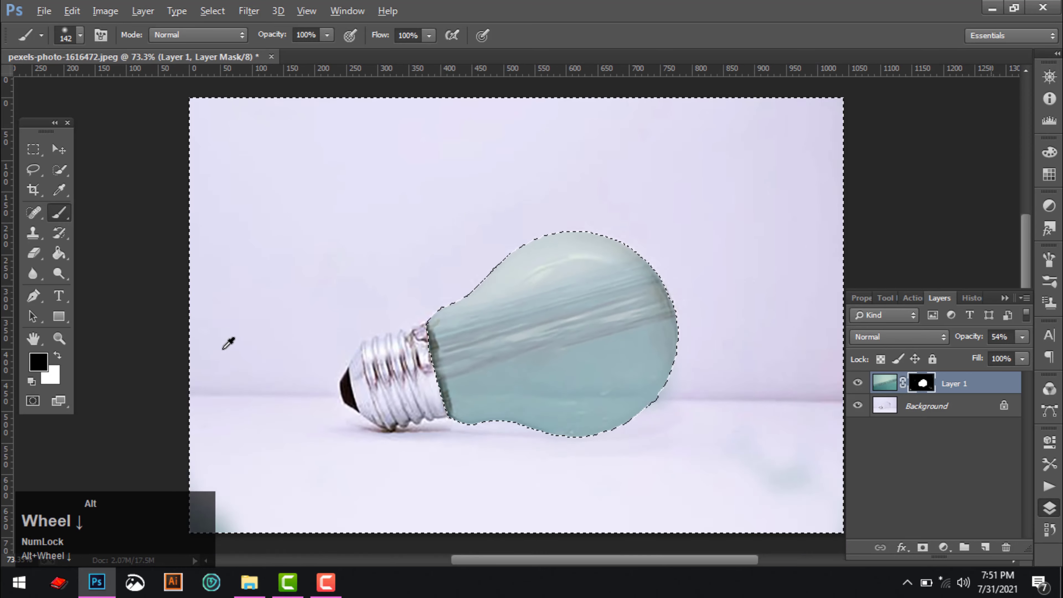
mouse_move(681, 488)
mouse_down()
mouse_move(292, 152)
mouse_move(582, 206)
mouse_move(731, 302)
mouse_up()
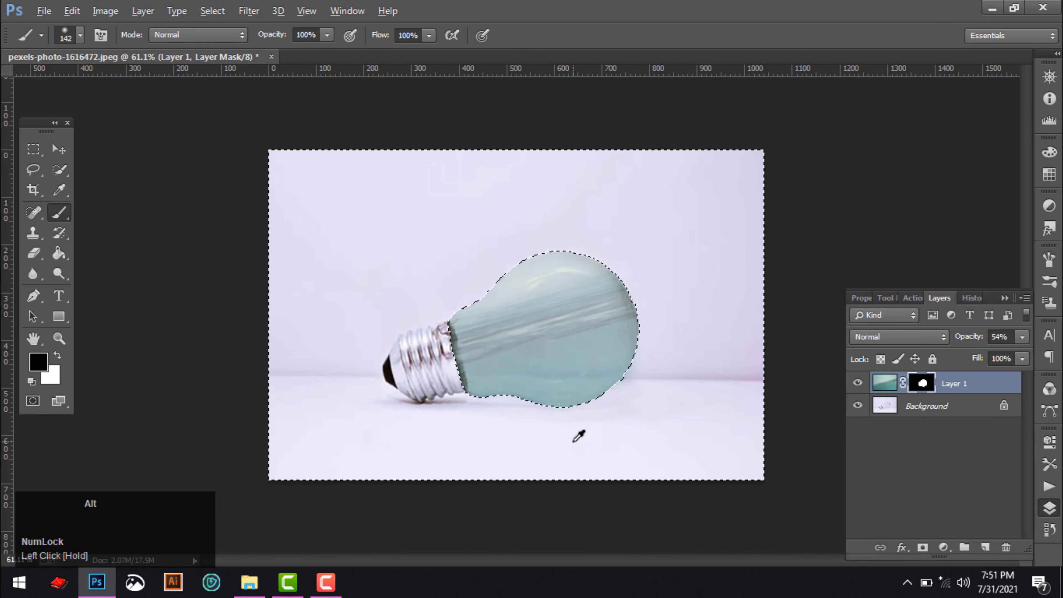
Deselect and paint out the water above the waterline on Layer 1's mask with a brush reduced to 100 px.
scroll(577, 415, up, 4)
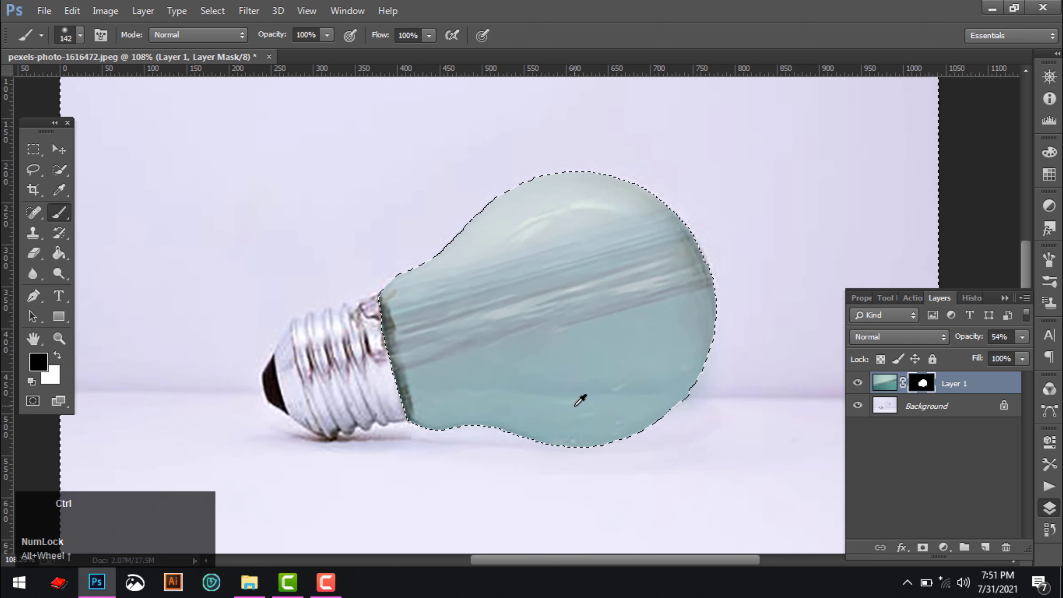
click(221, 15)
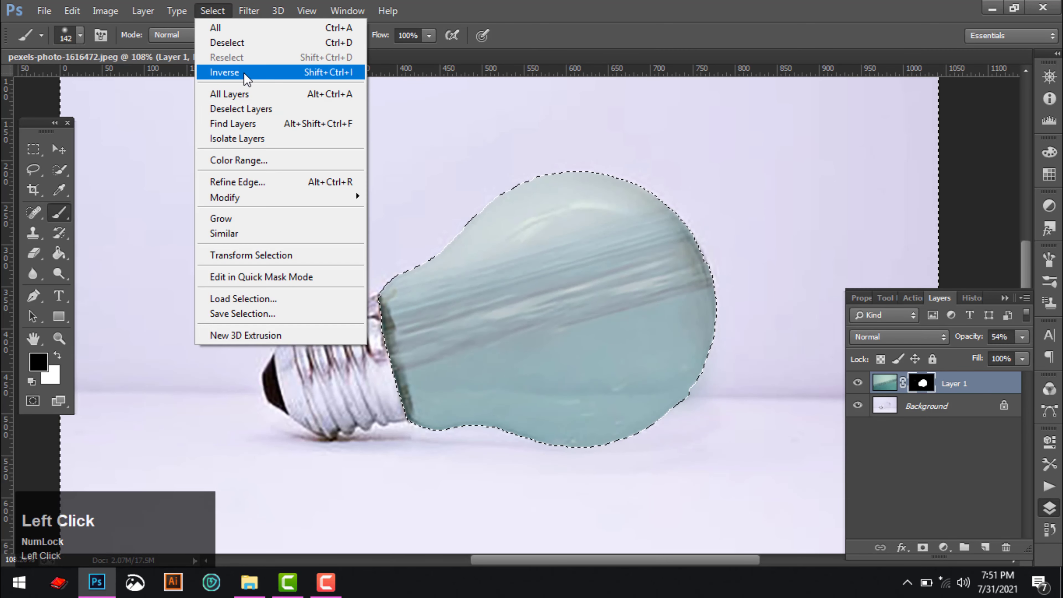
click(247, 40)
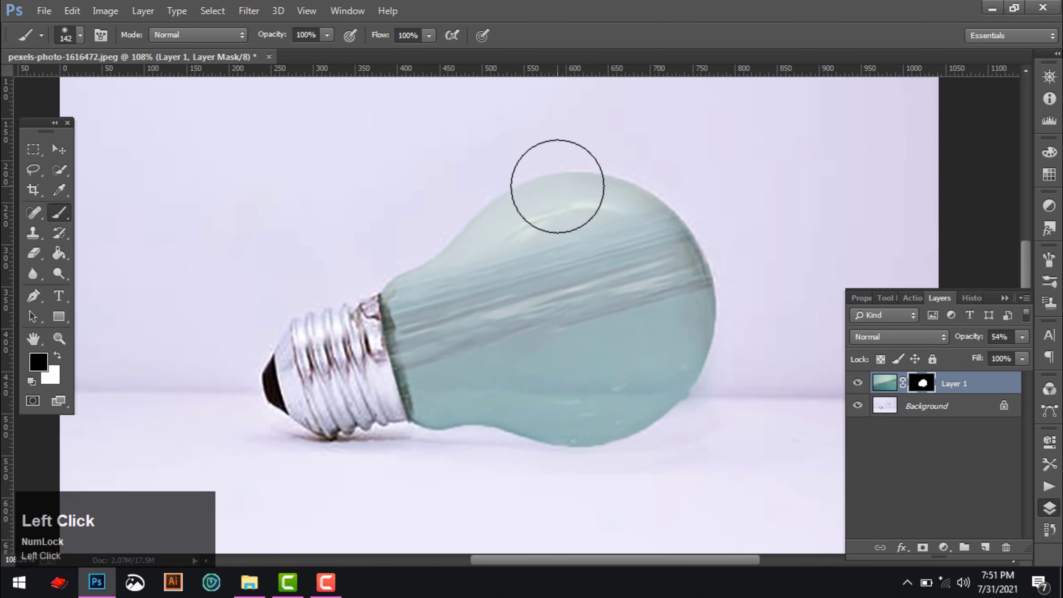
key(bracketleft)
key(bracketleft)
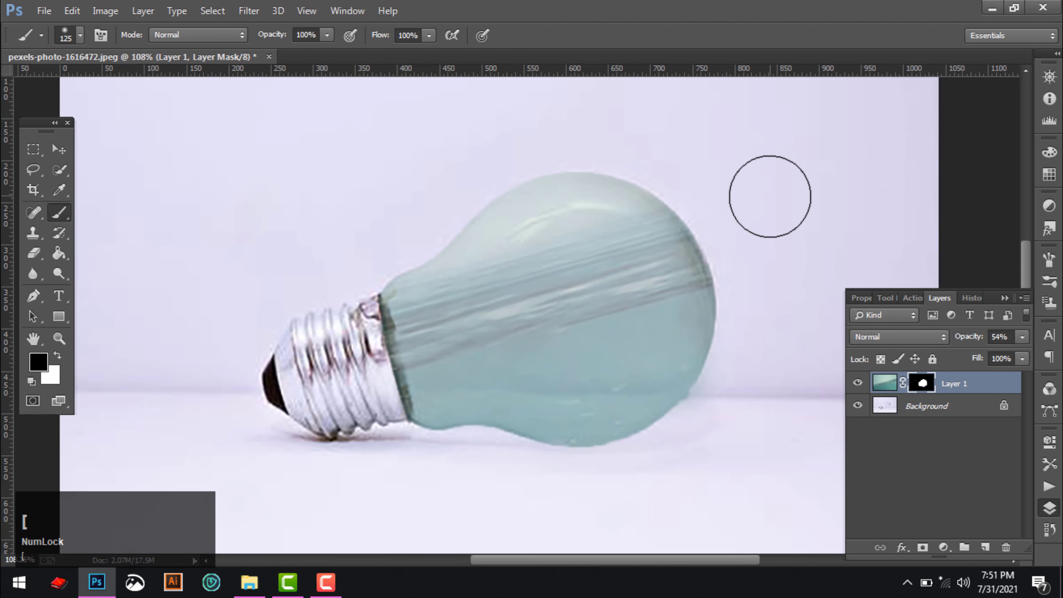
mouse_move(672, 218)
mouse_down()
mouse_move(409, 309)
mouse_move(413, 268)
mouse_move(524, 196)
mouse_move(679, 216)
mouse_move(670, 238)
mouse_move(542, 256)
mouse_move(415, 313)
mouse_move(653, 246)
mouse_move(641, 171)
mouse_move(411, 260)
mouse_move(629, 130)
mouse_up()
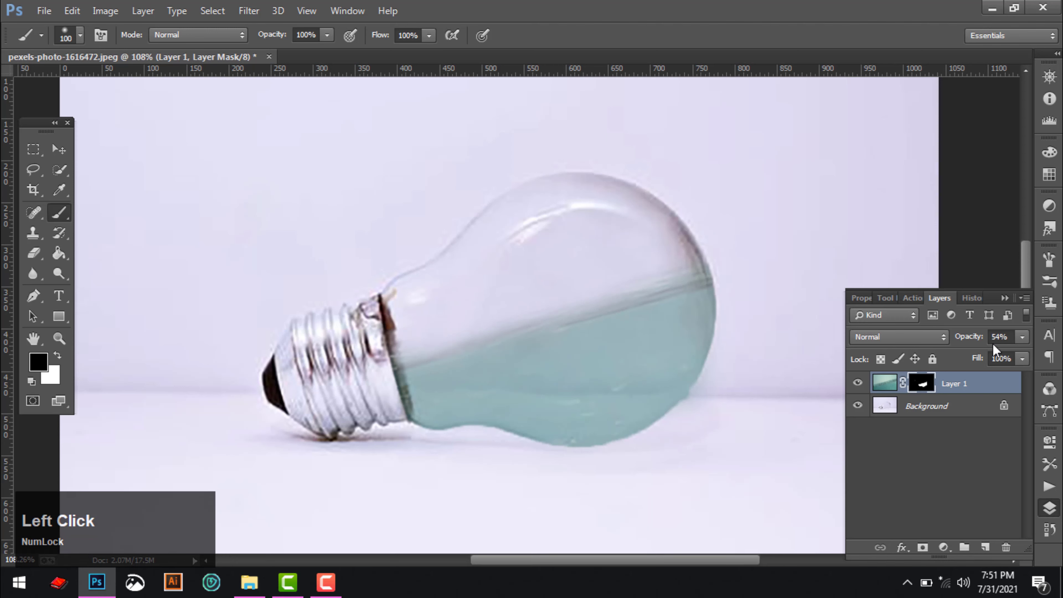
Raise Layer 1's opacity to 100% and add a Hue/Saturation adjustment layer above it.
click(1023, 337)
drag(988, 355, 1056, 357)
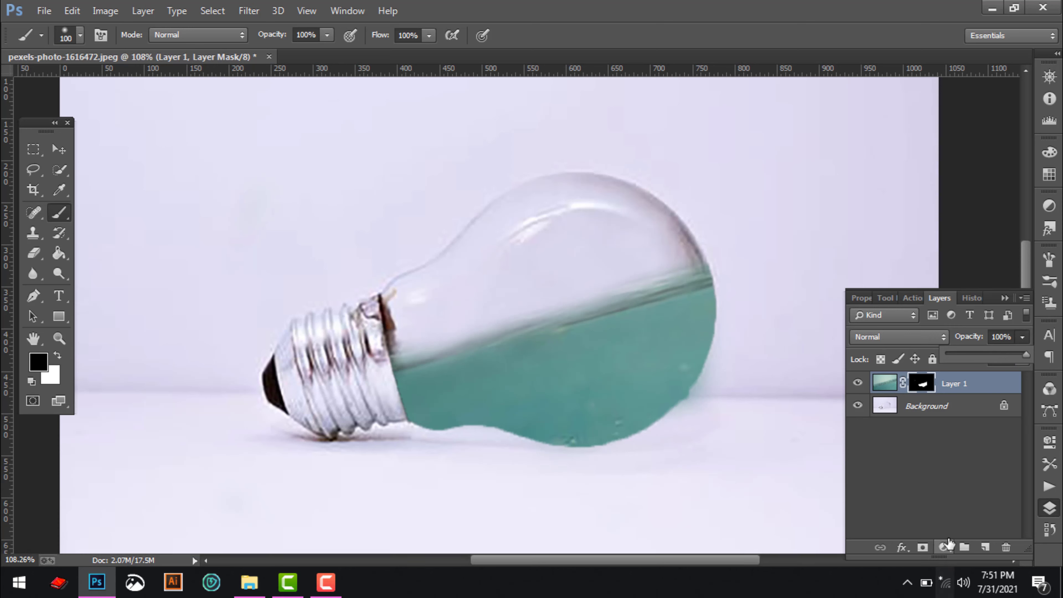
click(944, 549)
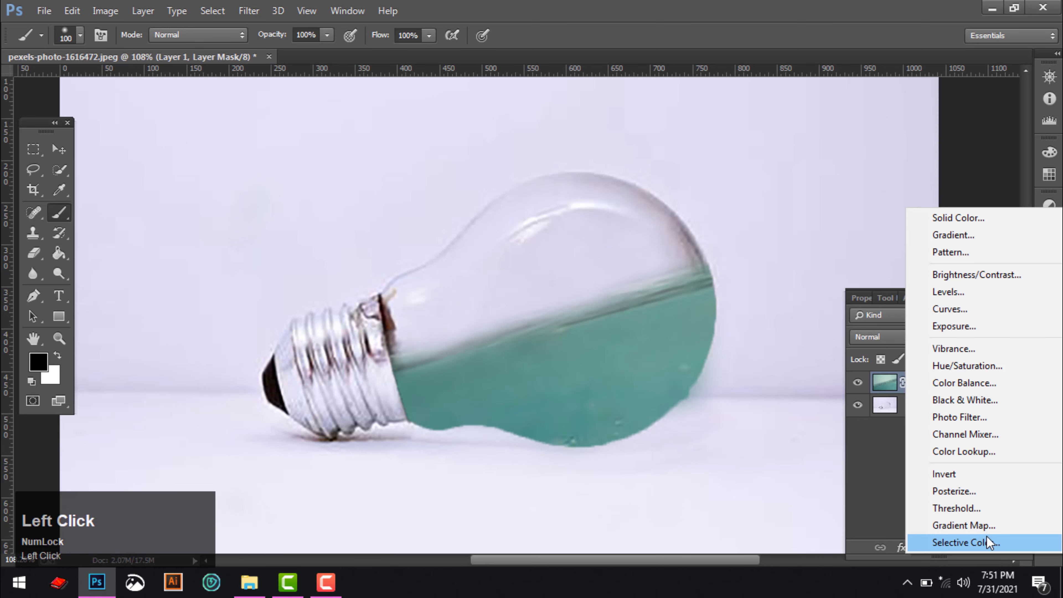
click(990, 366)
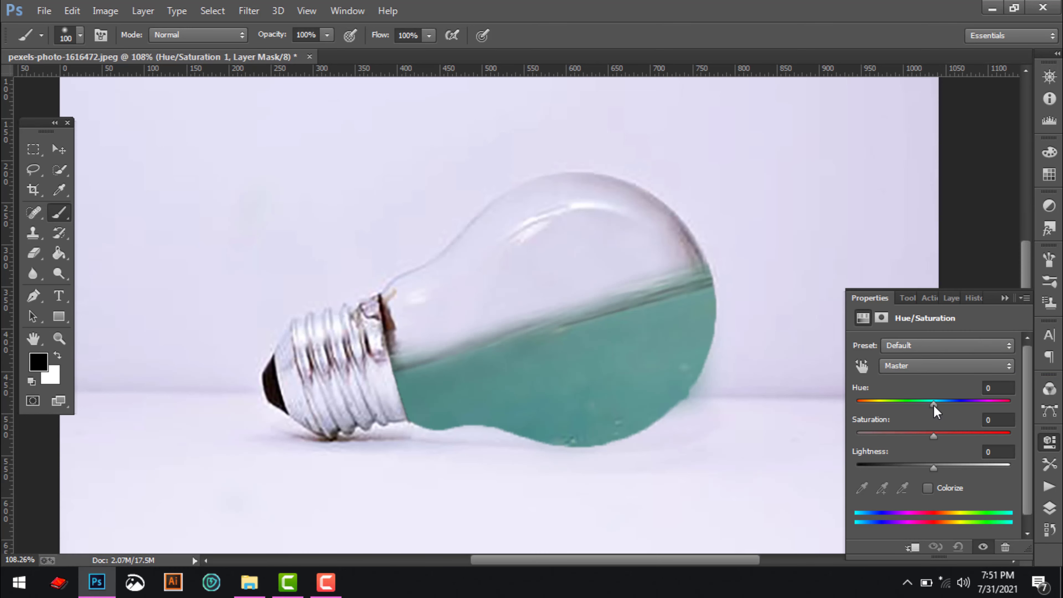
Set the Hue/Saturation adjustment to Hue +16, Saturation +41 and Lightness +4, and clip it to Layer 1.
mouse_move(933, 405)
mouse_down()
mouse_move(959, 412)
mouse_move(920, 416)
mouse_move(946, 419)
mouse_up()
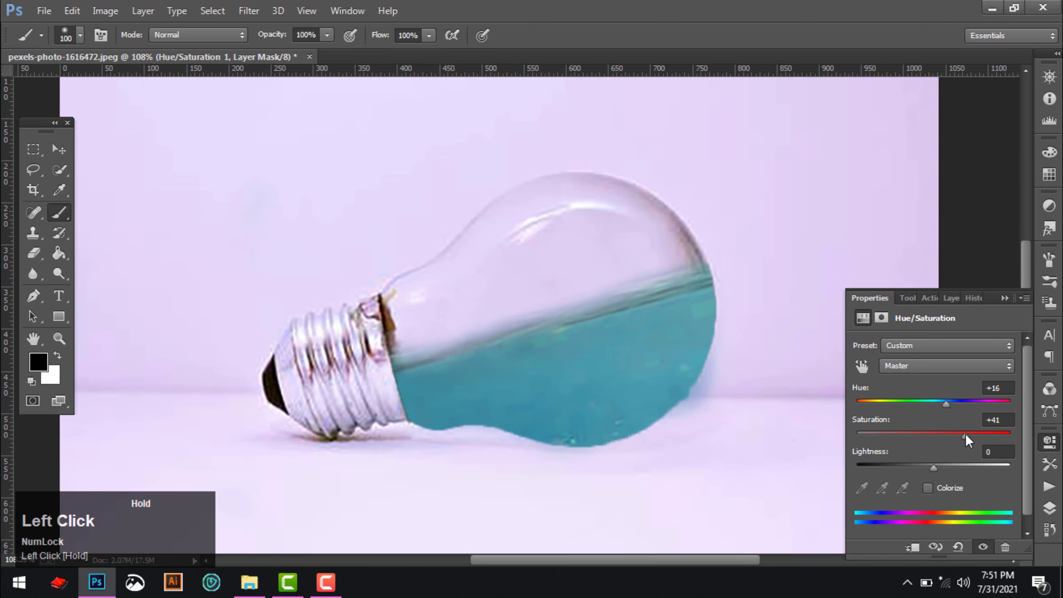
mouse_move(934, 467)
mouse_down()
mouse_move(907, 468)
mouse_move(949, 466)
mouse_move(937, 468)
mouse_up()
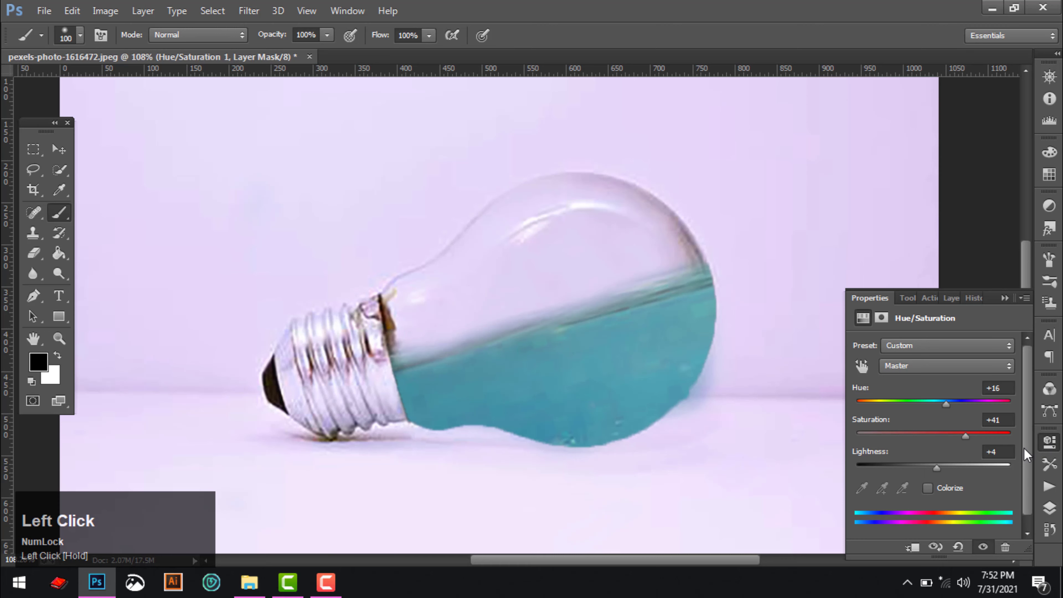
click(986, 544)
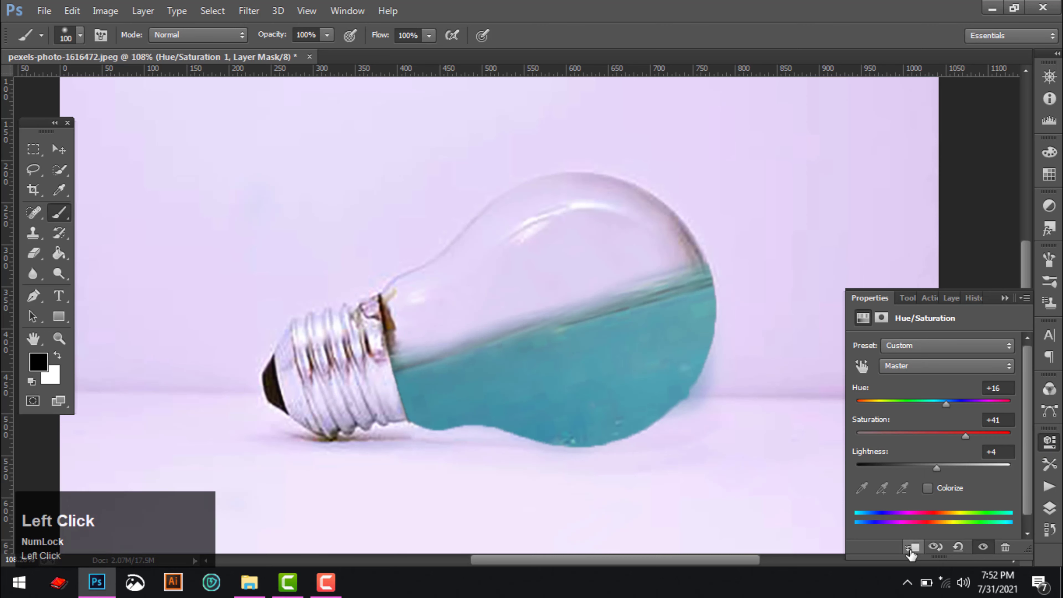
click(1005, 299)
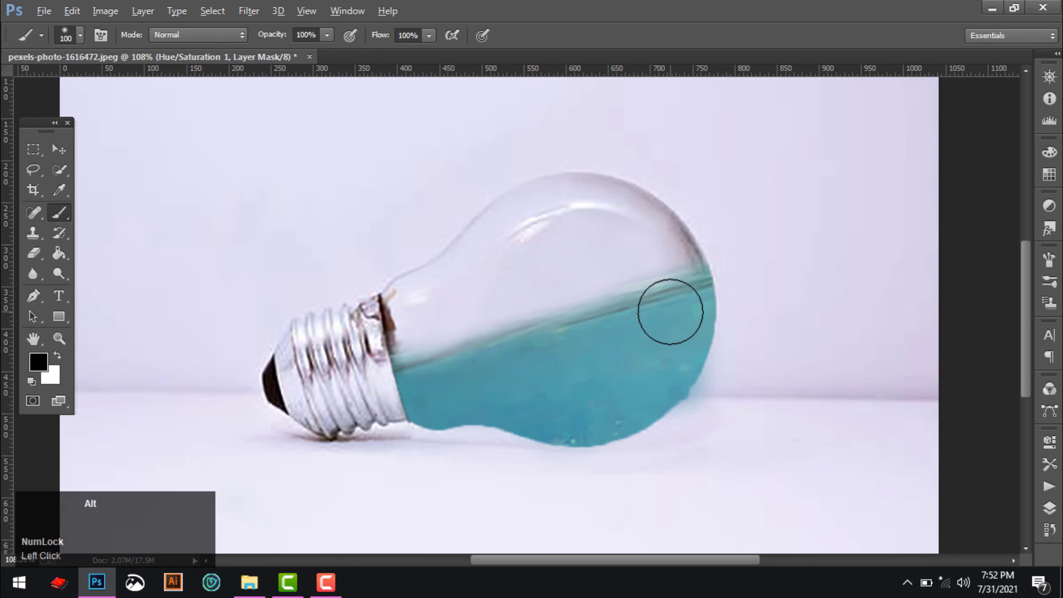
scroll(674, 309, down, 3)
scroll(672, 310, down, 1)
scroll(673, 309, up, 1)
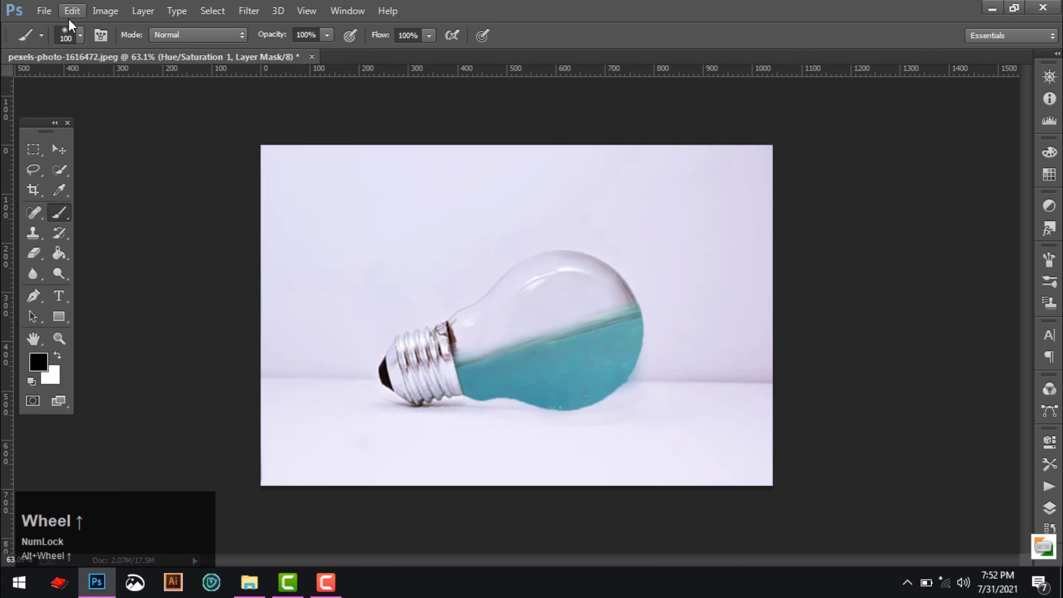
click(42, 14)
click(63, 44)
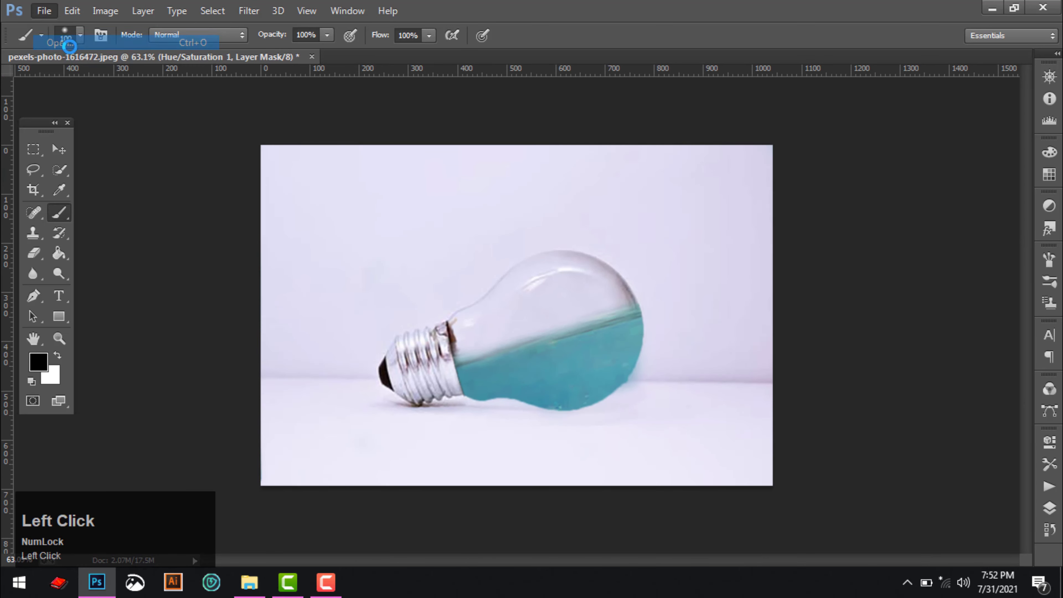
double_click(173, 249)
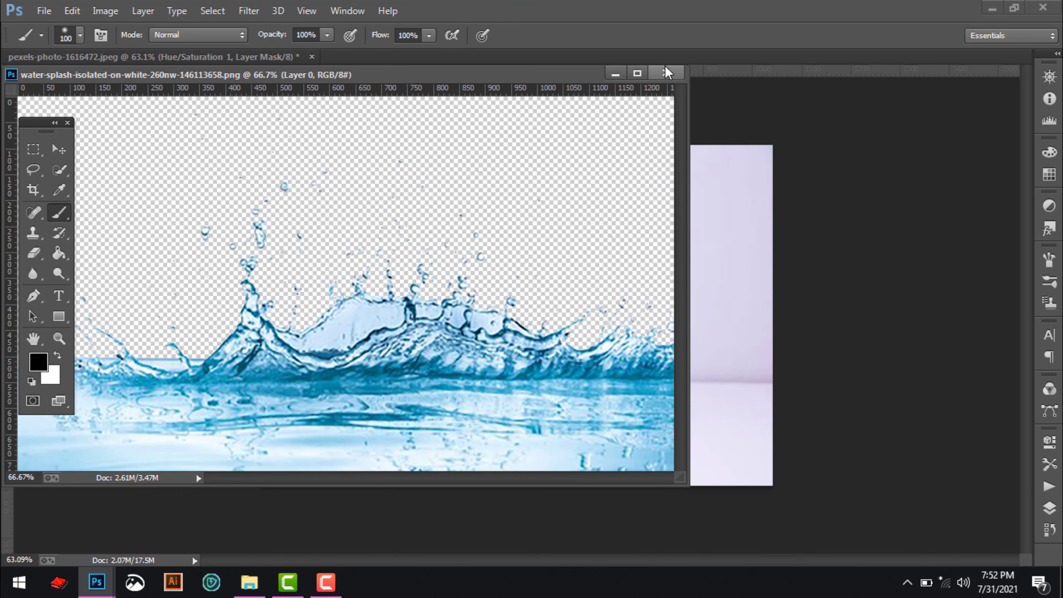
click(43, 11)
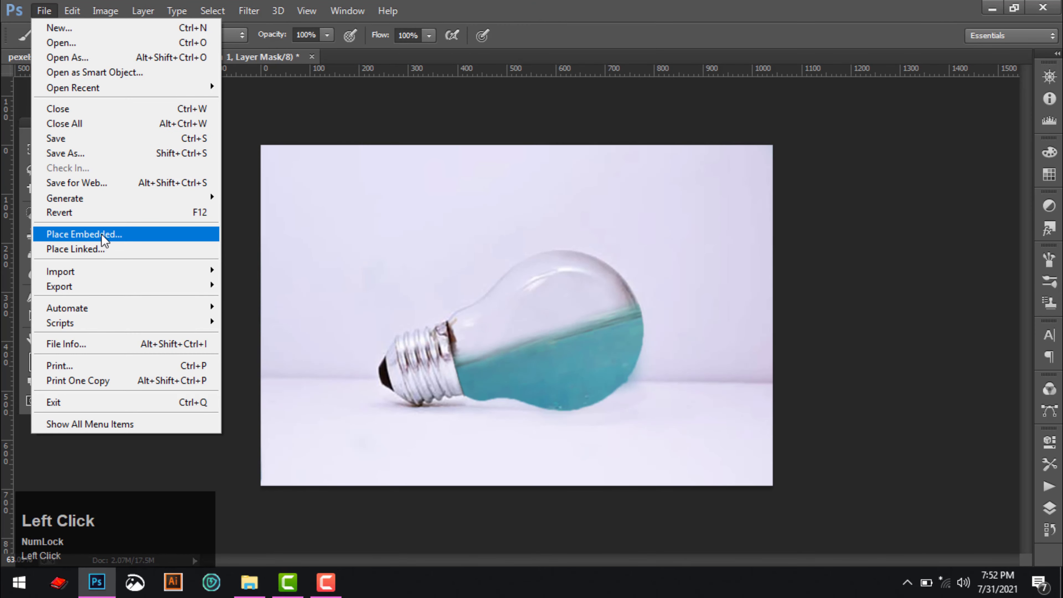
click(99, 237)
click(189, 238)
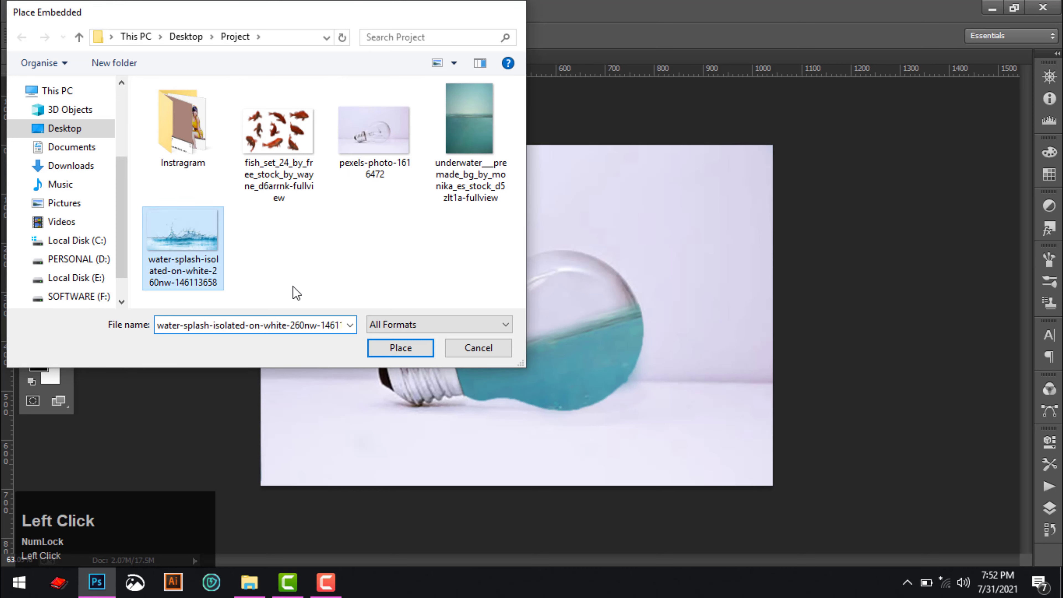
click(400, 347)
drag(757, 461, 848, 343)
key(b)
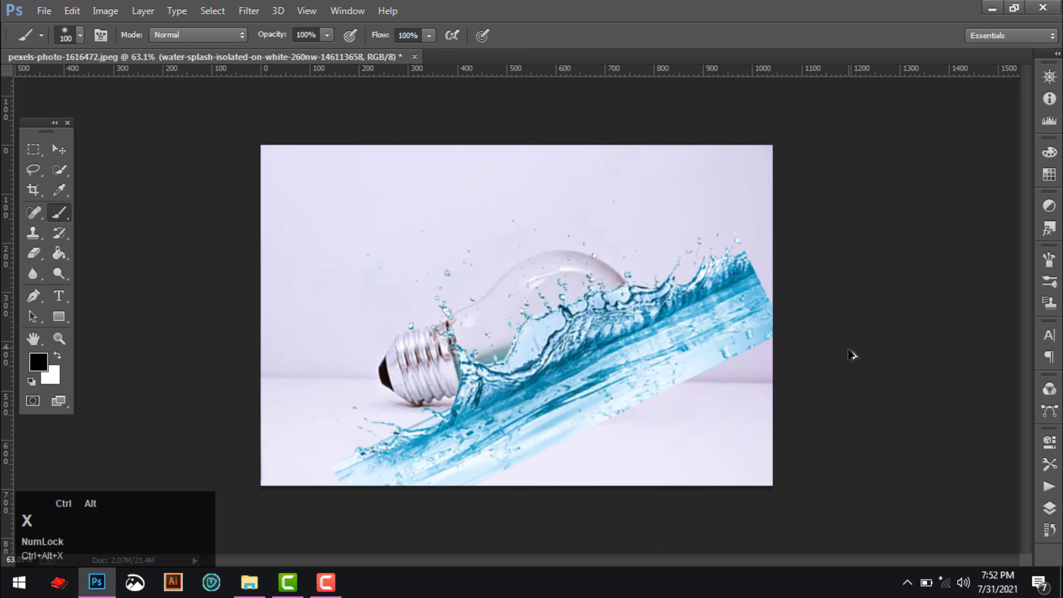
key(ctrl+space)
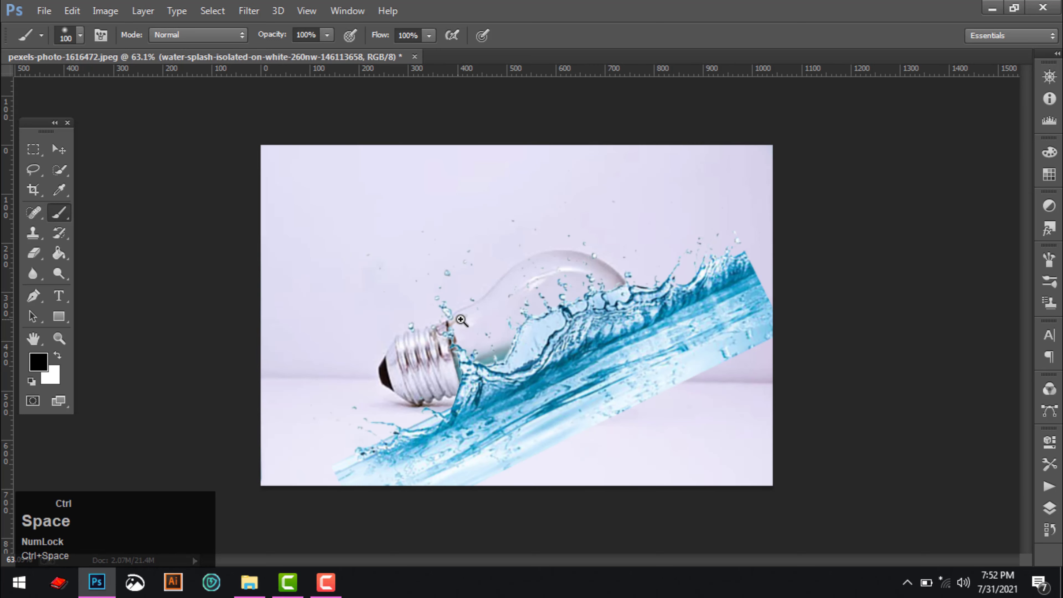
key(ctrl+x)
click(86, 10)
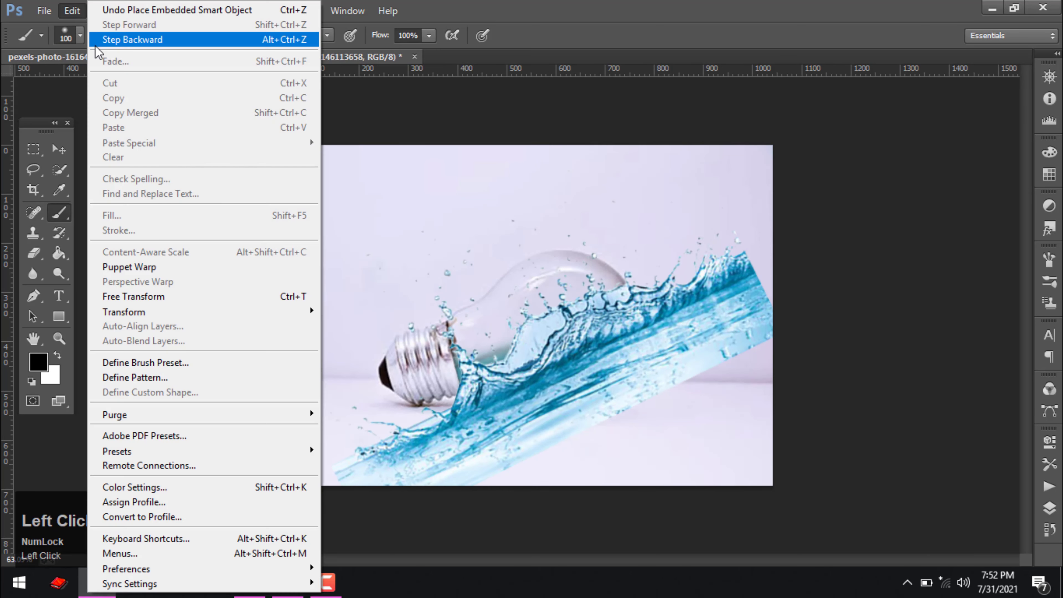
click(101, 43)
Place the water-splash-isolated-on-white image as an embedded object over the bulb, scaled to about 66%.
click(50, 16)
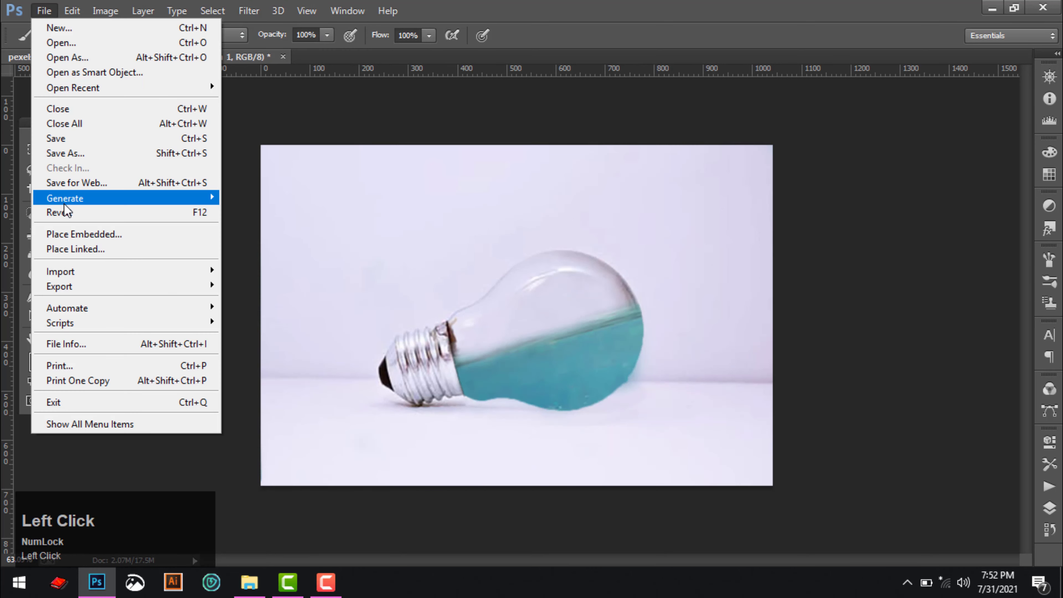
click(67, 236)
double_click(199, 242)
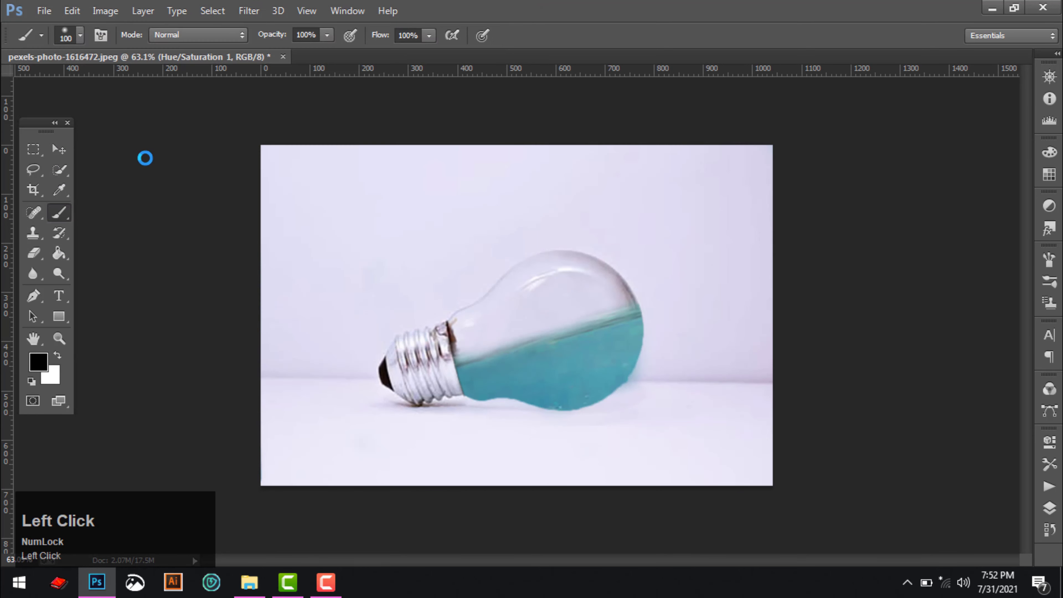
drag(745, 190, 696, 268)
scroll(618, 384, up, 2)
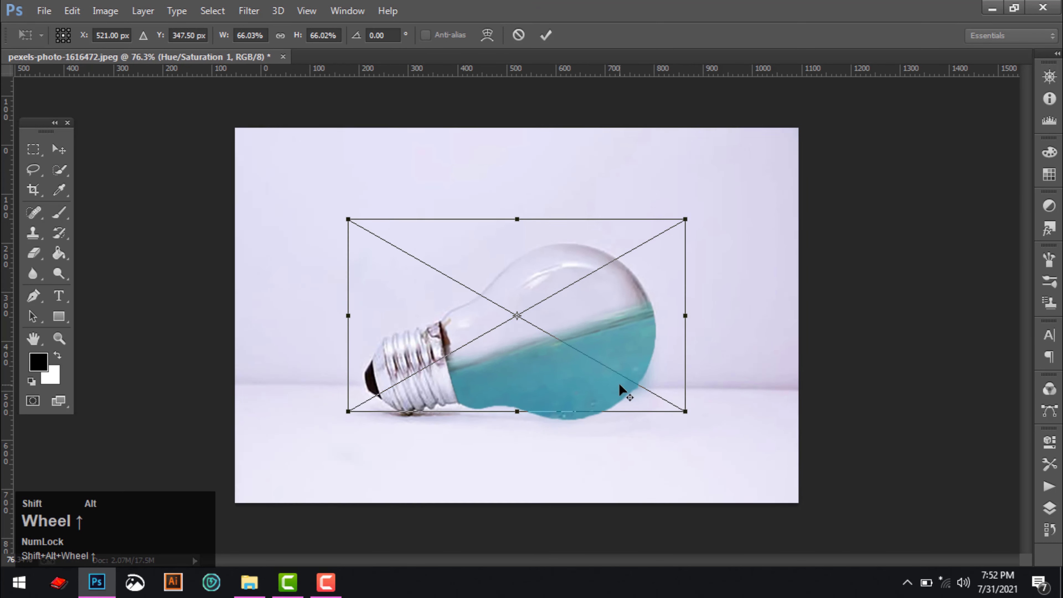
key(b)
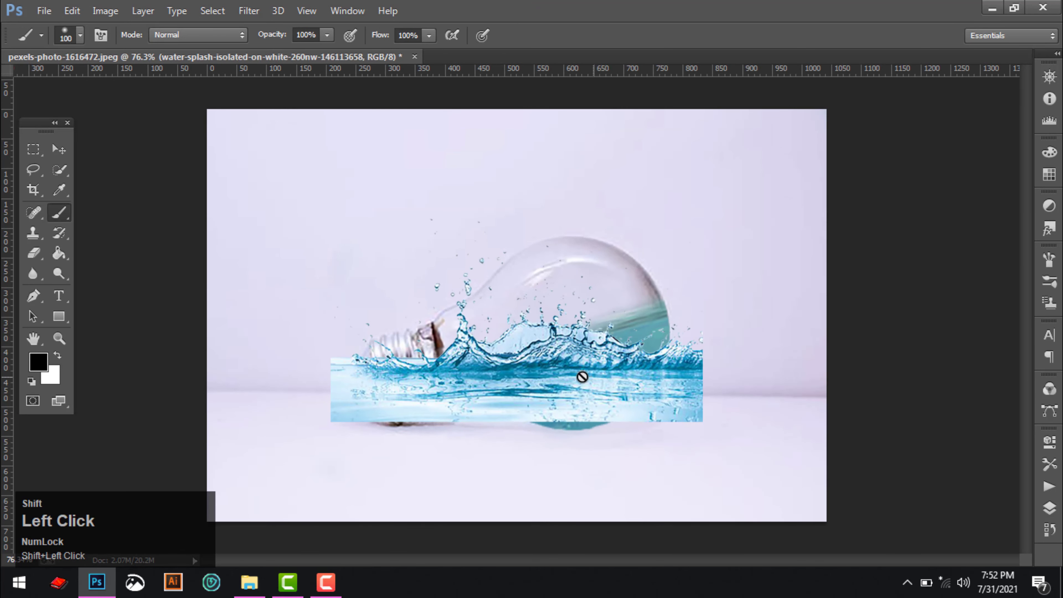
Rotate the water splash about -17.7° to match the tilted waterline and shift it towards the bulb's socket.
click(66, 147)
click(702, 398)
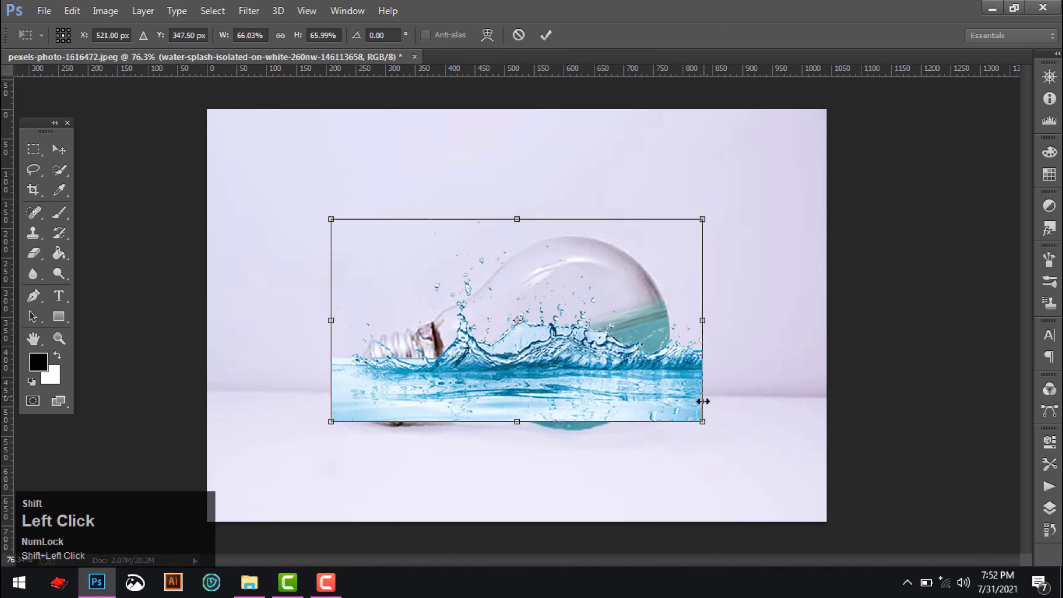
drag(716, 434, 737, 363)
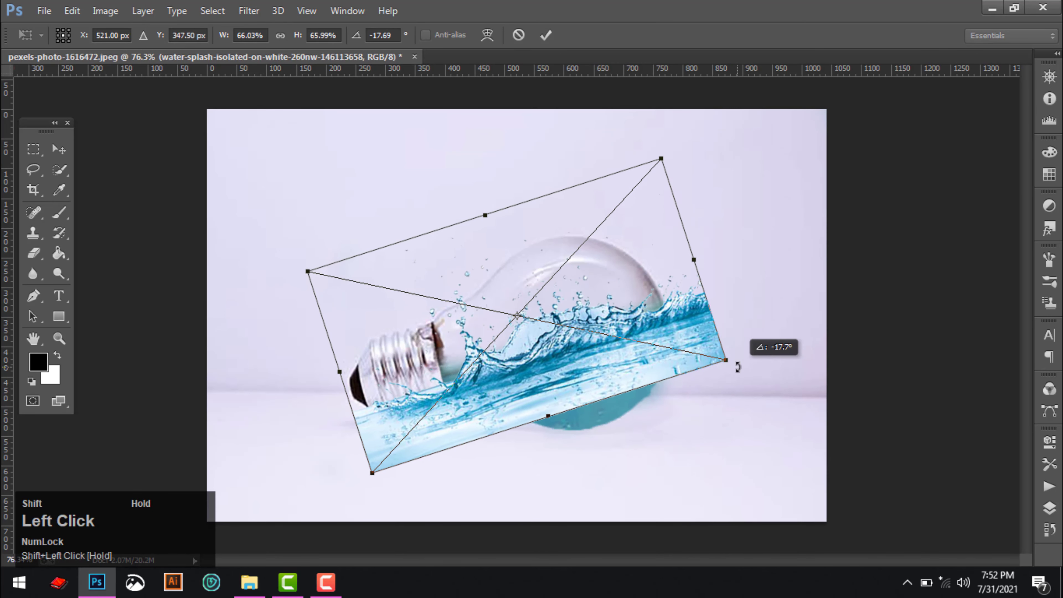
drag(574, 392, 546, 370)
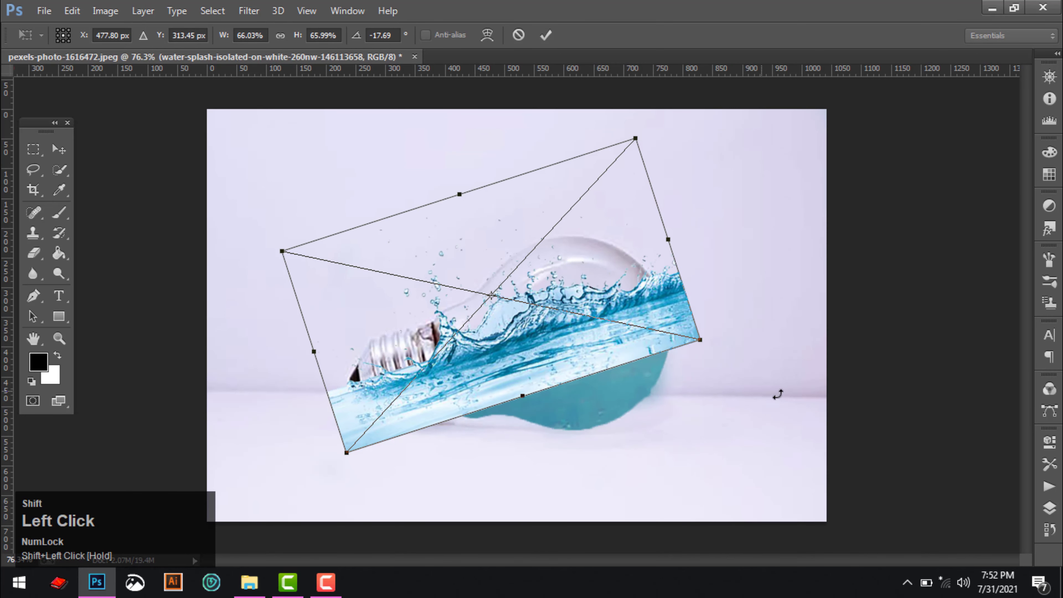
Lower the water-splash layer's opacity to 58% and move the splash over the waterline inside the bulb.
key(shift+F7)
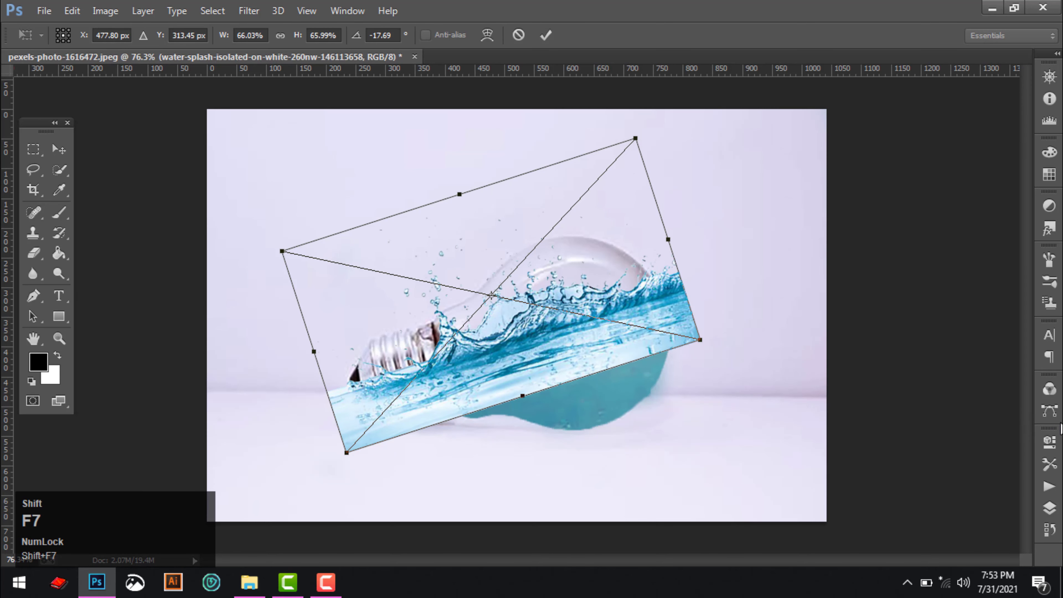
shift+click(1048, 406)
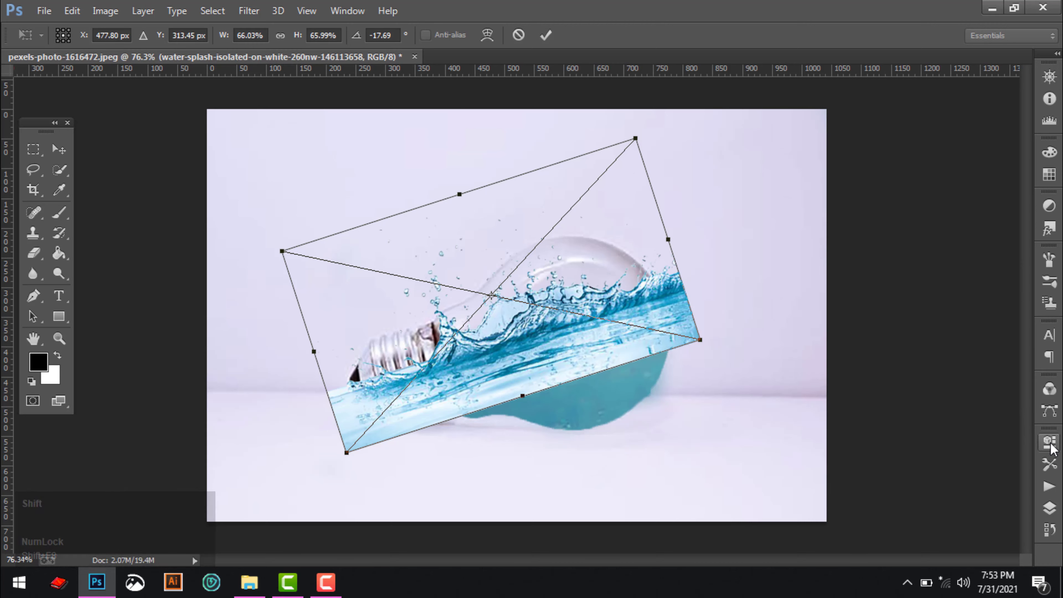
click(950, 299)
scroll(630, 350, up, 3)
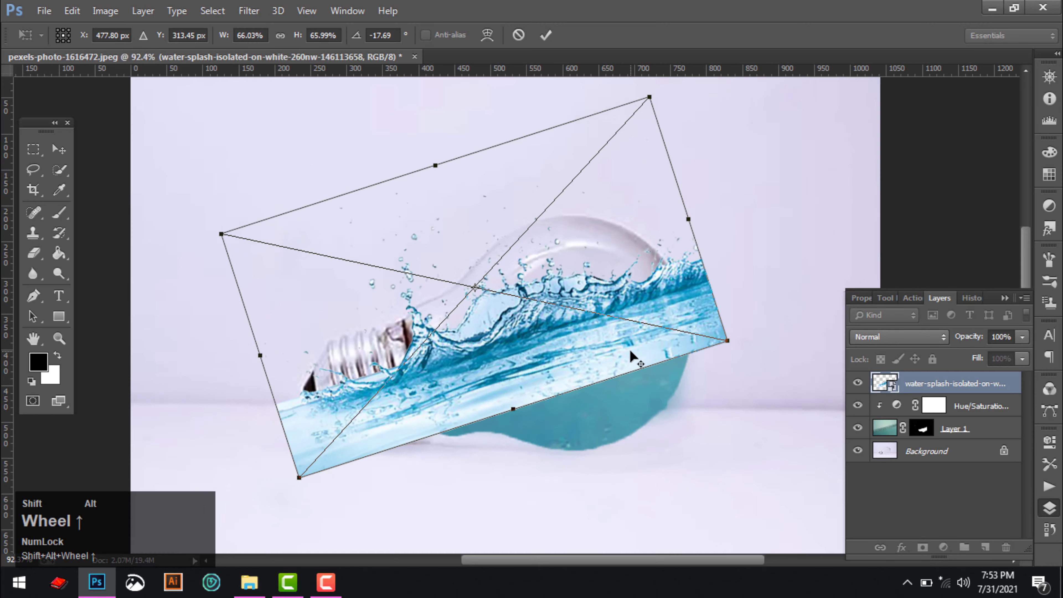
drag(566, 353, 599, 310)
click(1023, 337)
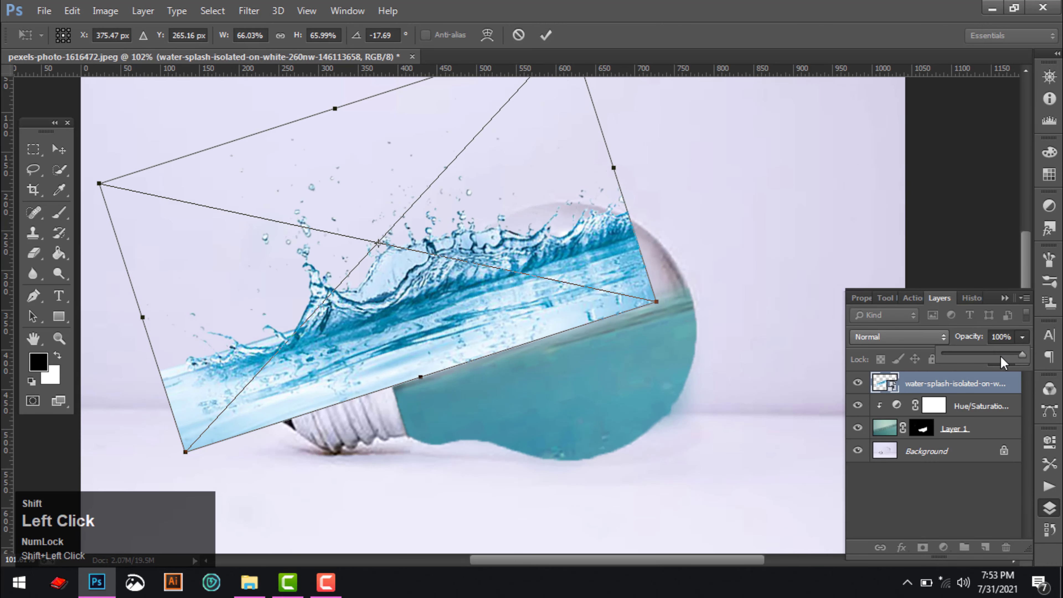
drag(473, 286, 558, 387)
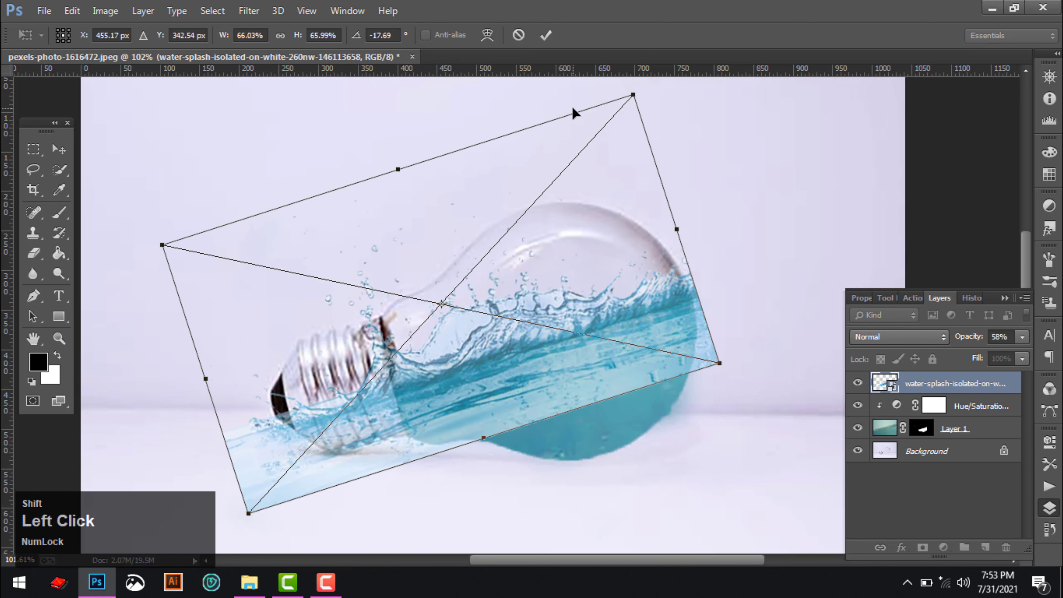
Scale the water splash to about 64%, nudge it onto the waterline and commit the transform.
drag(634, 94, 628, 101)
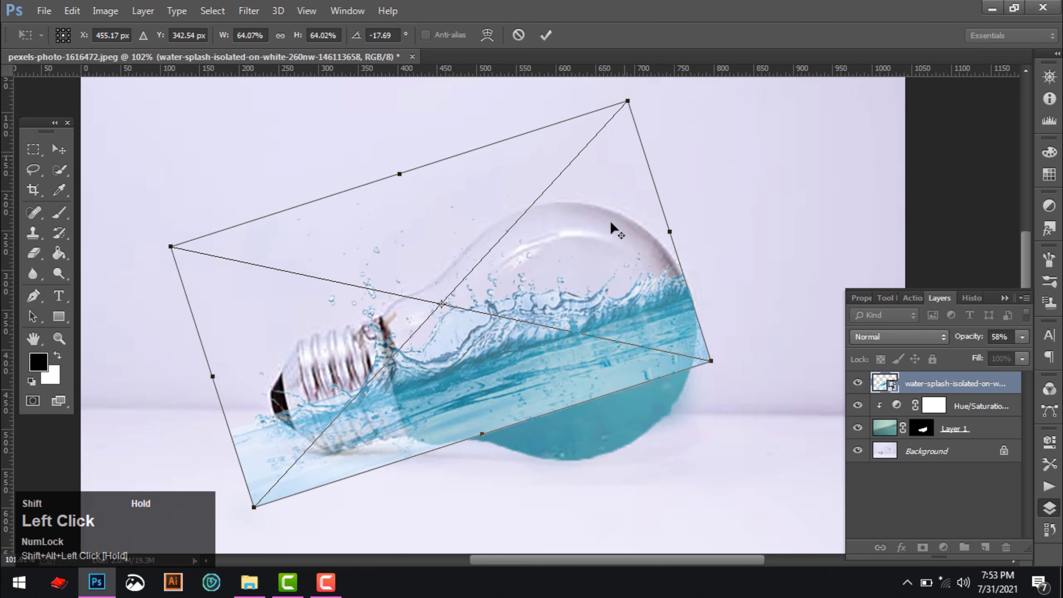
drag(574, 354, 577, 357)
key(Return)
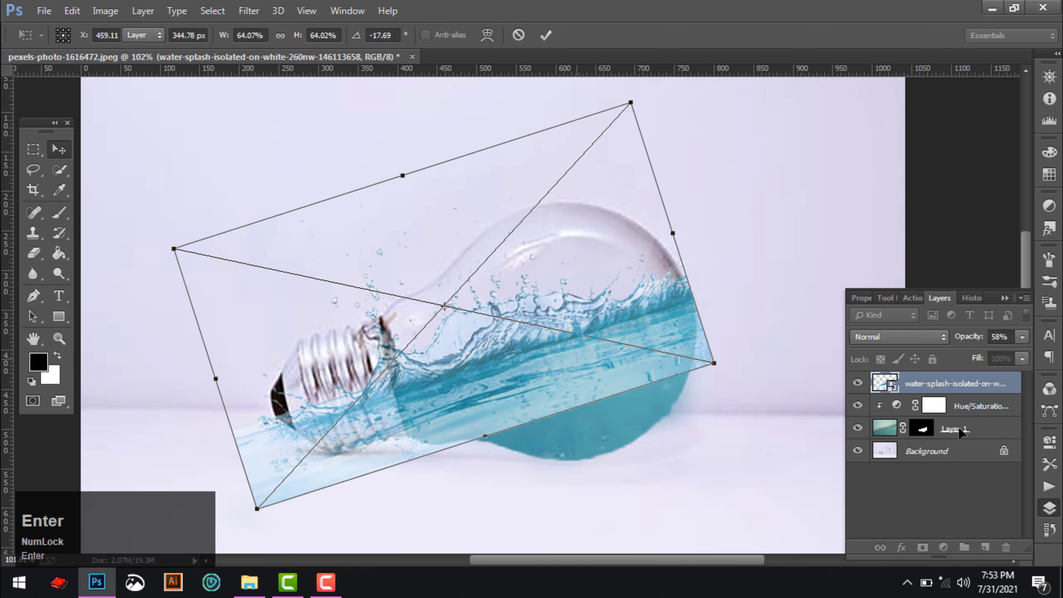
Select the bulb's glass on the Background layer with Quick Selection and mask the water-splash layer to that selection.
click(883, 452)
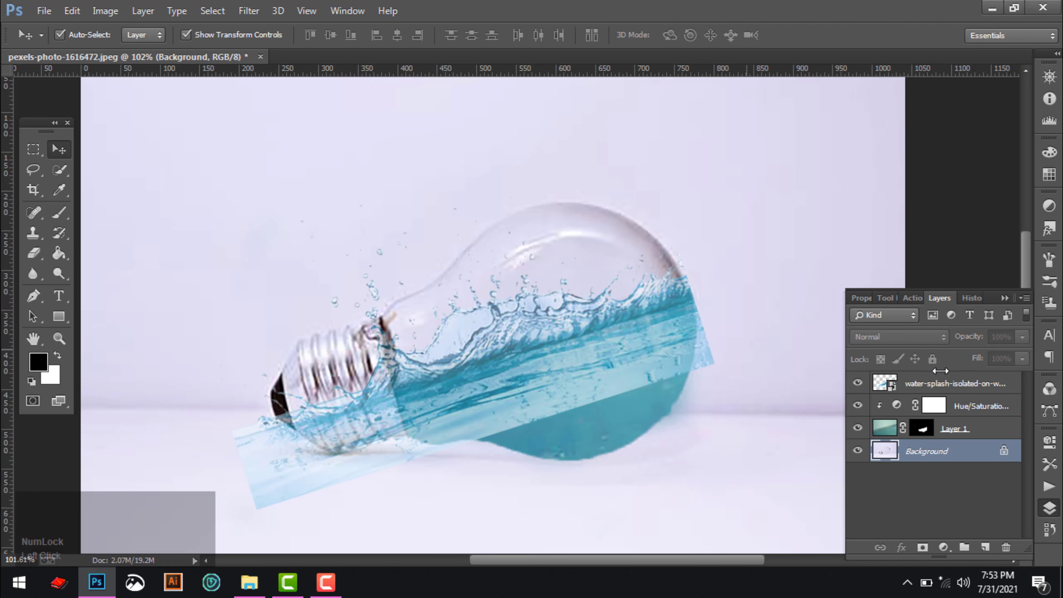
click(58, 171)
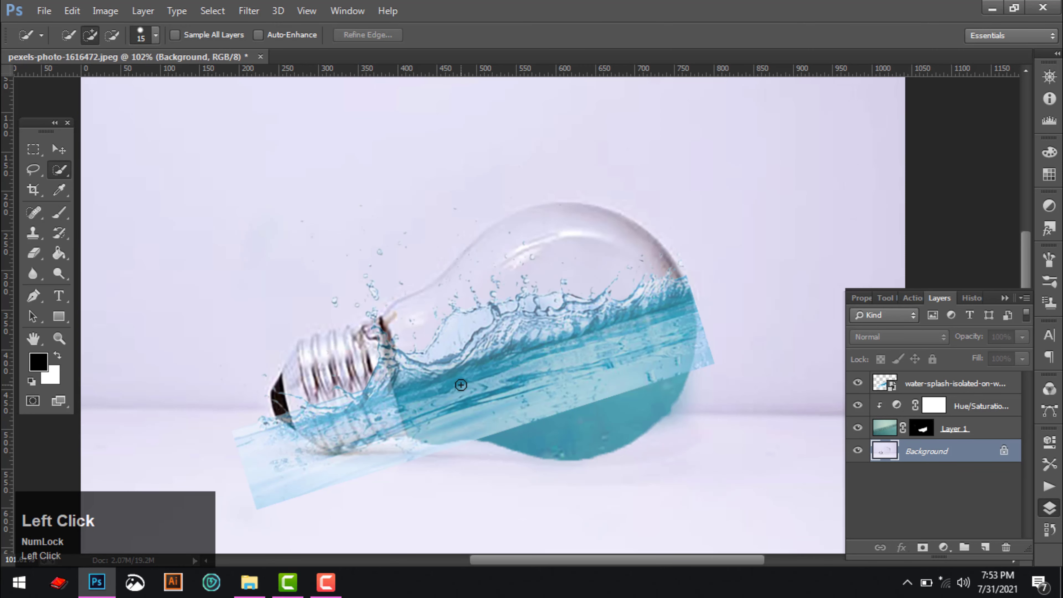
mouse_move(461, 385)
mouse_down()
mouse_move(519, 289)
mouse_move(562, 261)
mouse_up()
drag(606, 359, 630, 385)
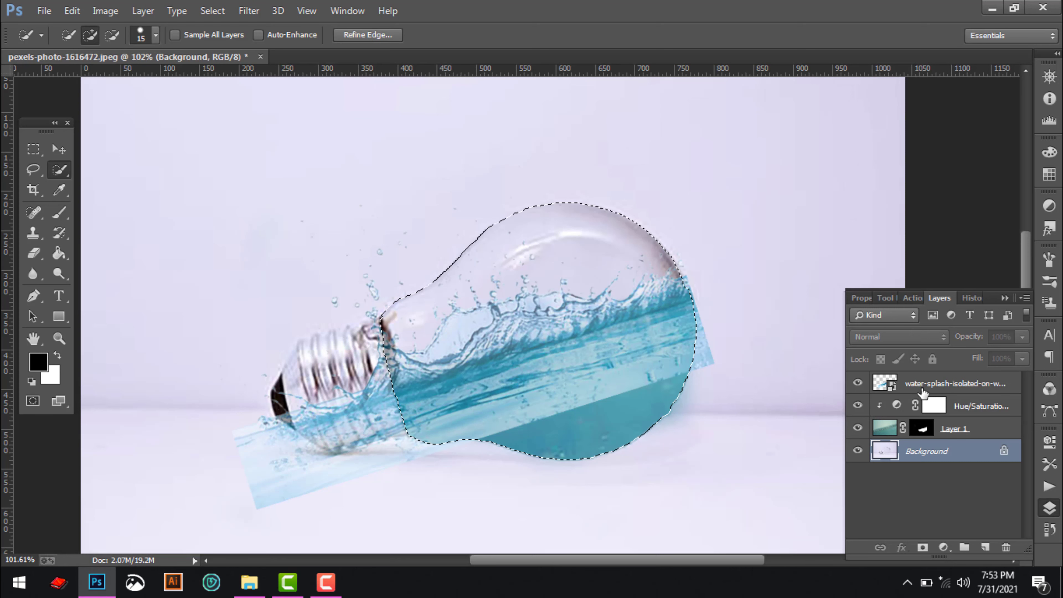
click(935, 386)
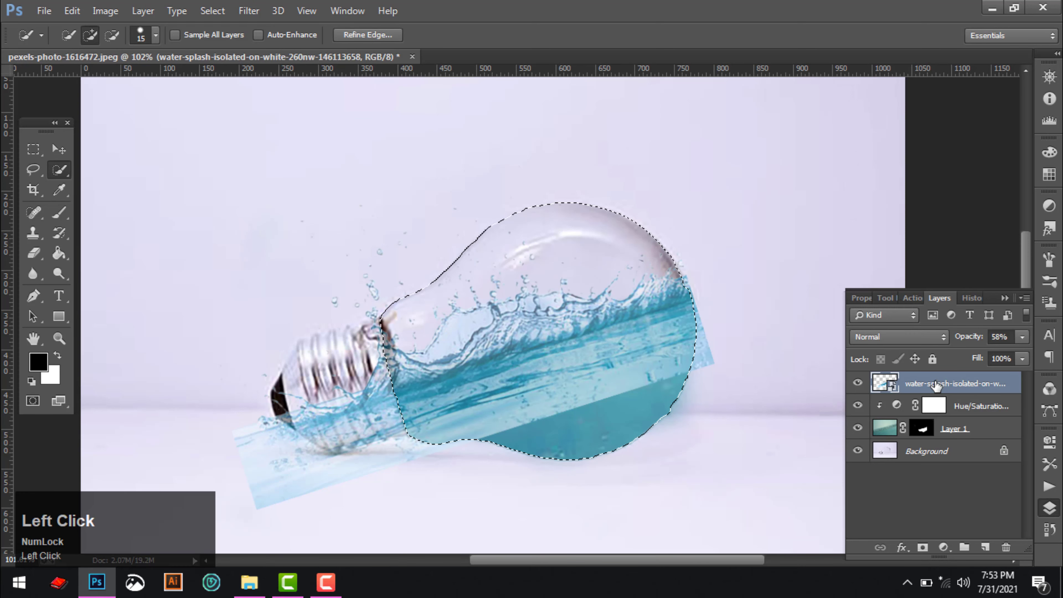
click(924, 549)
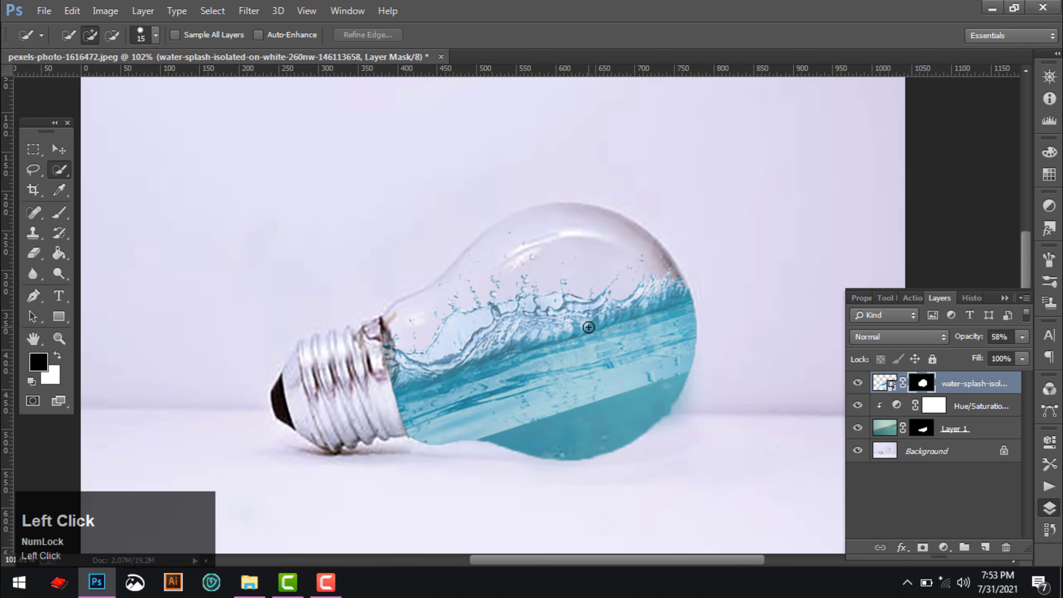
Paint black with a 100 px brush on the water-splash mask to hide the splash's lower water near the bulb's round end.
alt+scroll(589, 327, up, 1)
alt+scroll(601, 330, up, 4)
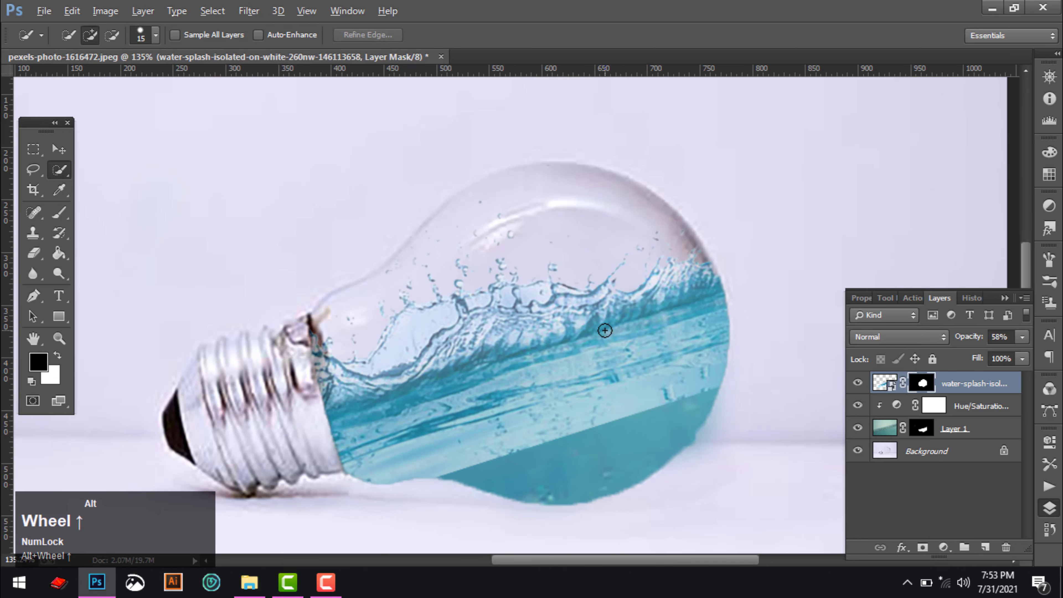
scroll(706, 373, down, 1)
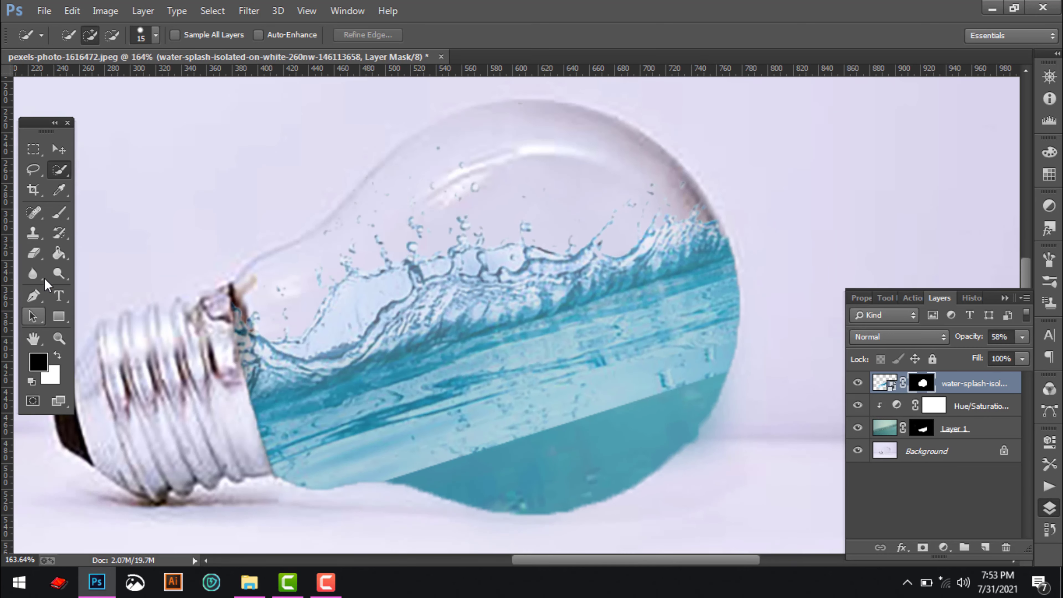
click(59, 212)
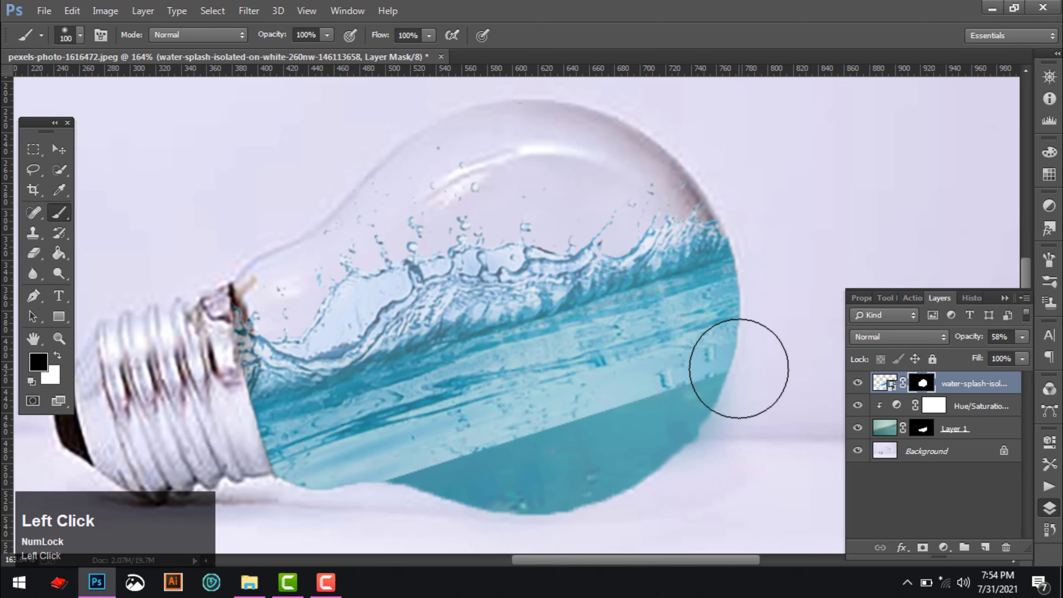
mouse_move(741, 372)
mouse_down()
mouse_move(699, 424)
mouse_move(744, 381)
mouse_move(668, 406)
mouse_move(701, 331)
mouse_move(678, 344)
mouse_up()
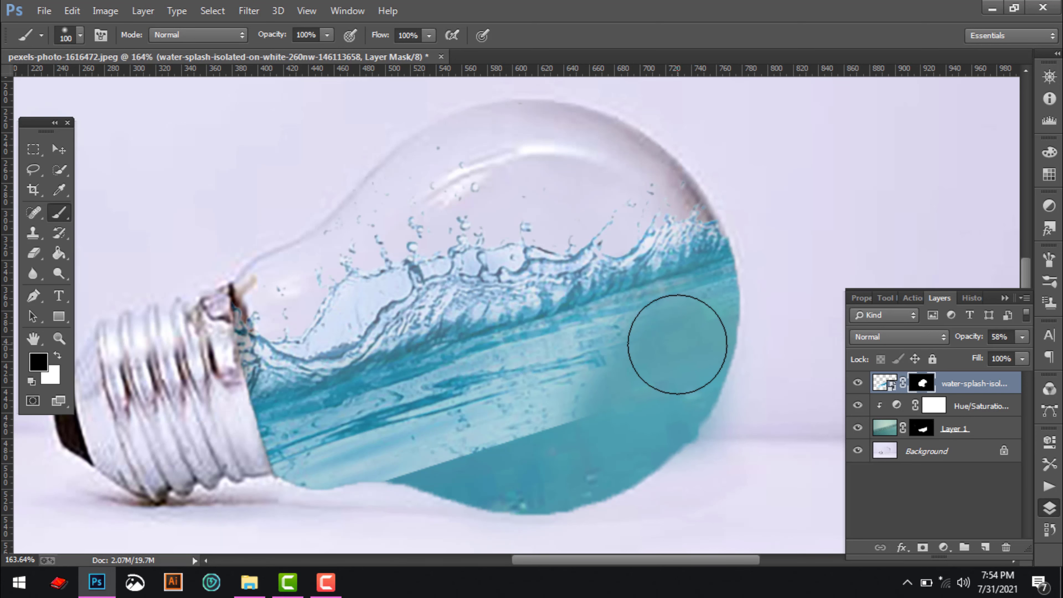
Reduce the brush to 50 px and paint out the remaining splash water below the waterline across the bulb.
key(bracketleft)
key(bracketleft)
key(bracketleft)
key(bracketleft)
key(bracketleft)
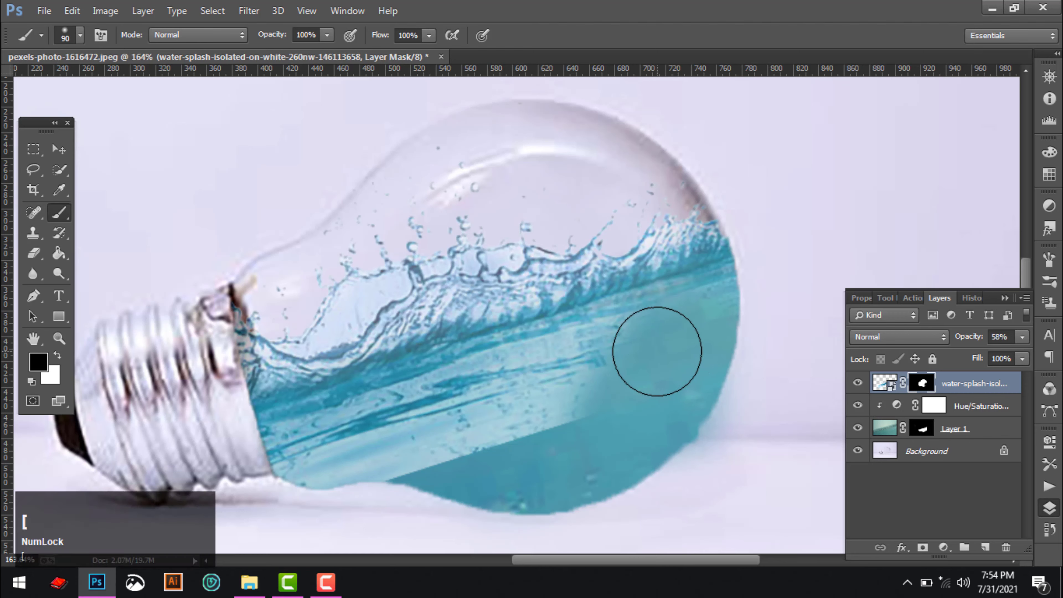
click(595, 373)
mouse_move(596, 373)
mouse_down()
mouse_move(532, 367)
mouse_move(535, 351)
mouse_move(461, 361)
mouse_move(585, 330)
mouse_move(392, 415)
mouse_move(315, 420)
mouse_move(329, 414)
mouse_move(276, 434)
mouse_move(306, 489)
mouse_move(355, 502)
mouse_move(350, 473)
mouse_move(546, 451)
mouse_up()
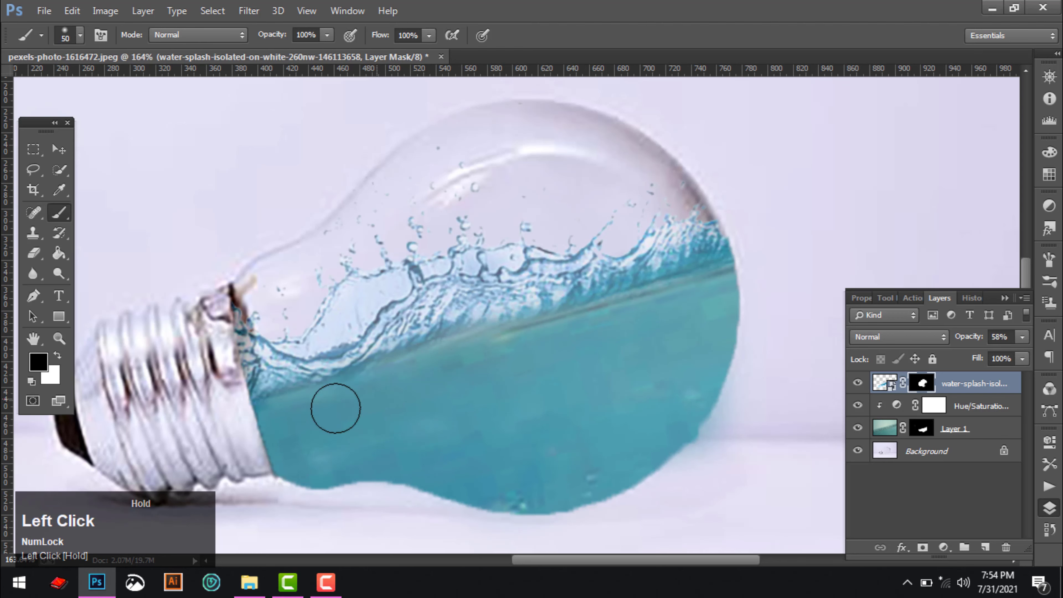
drag(752, 277, 522, 355)
click(59, 149)
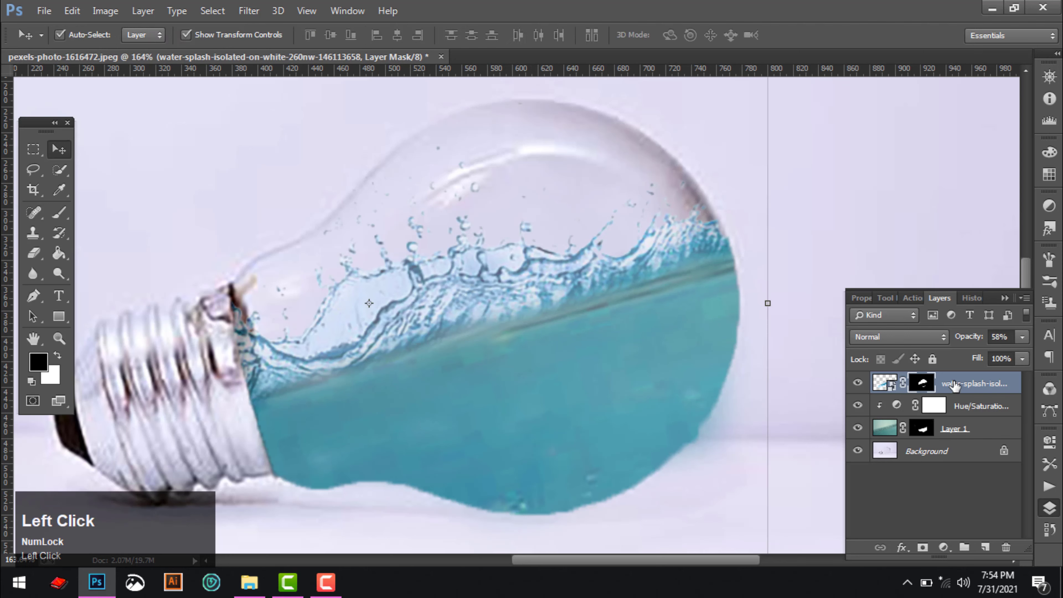
drag(501, 294, 505, 299)
key(ctrl+alt+z)
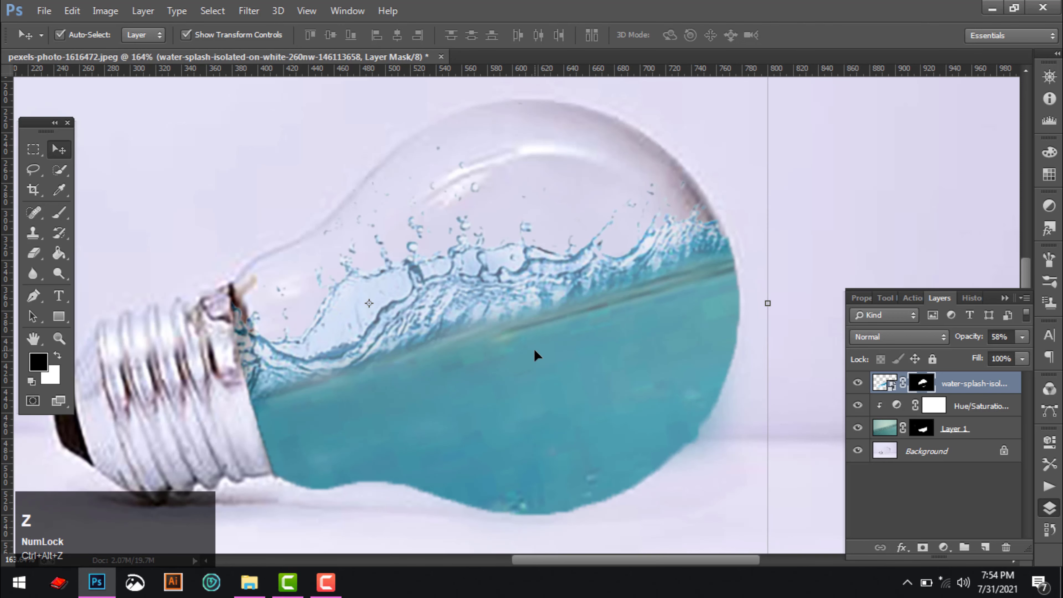
Paint white on the water-splash mask along the waterline to restore the splash's lower edge.
click(59, 213)
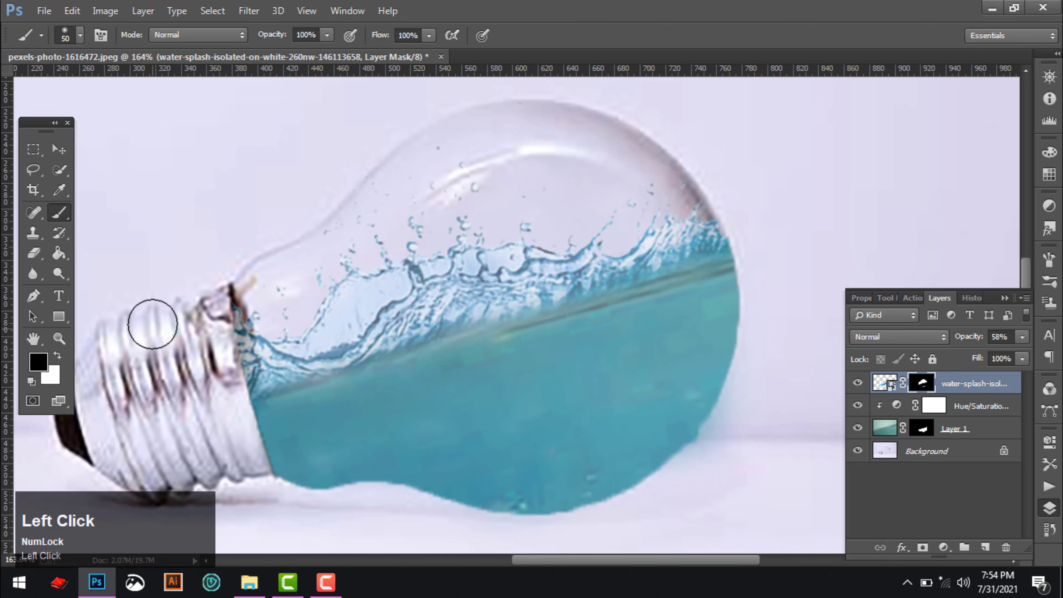
key(x)
mouse_move(511, 320)
mouse_down()
mouse_move(475, 316)
mouse_move(285, 372)
mouse_move(398, 328)
mouse_move(716, 259)
mouse_up()
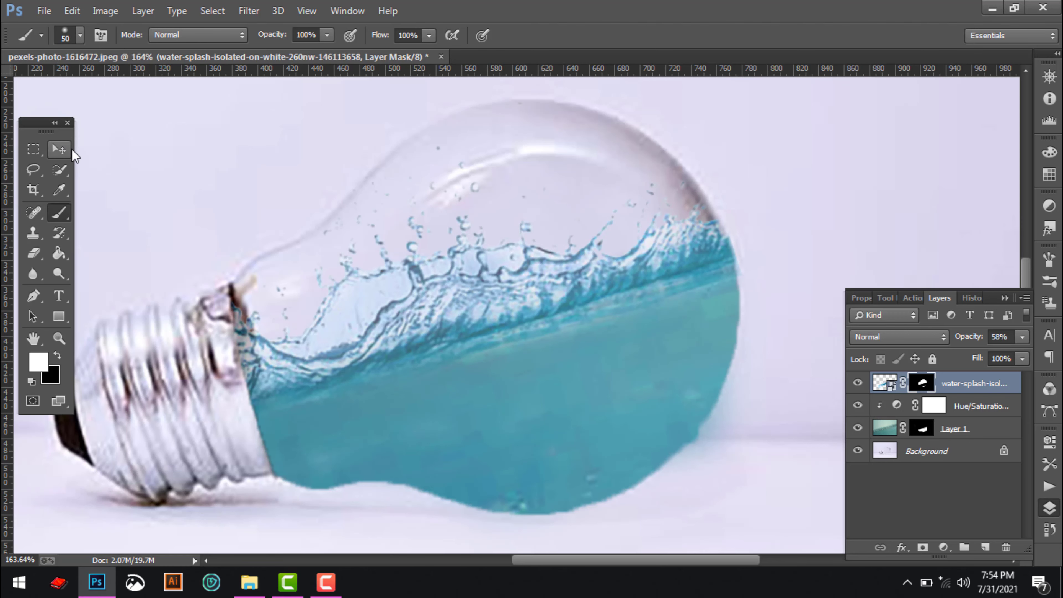
Add a Hue/Saturation adjustment clipped to the water-splash layer and shift its Hue to about -8.
click(61, 149)
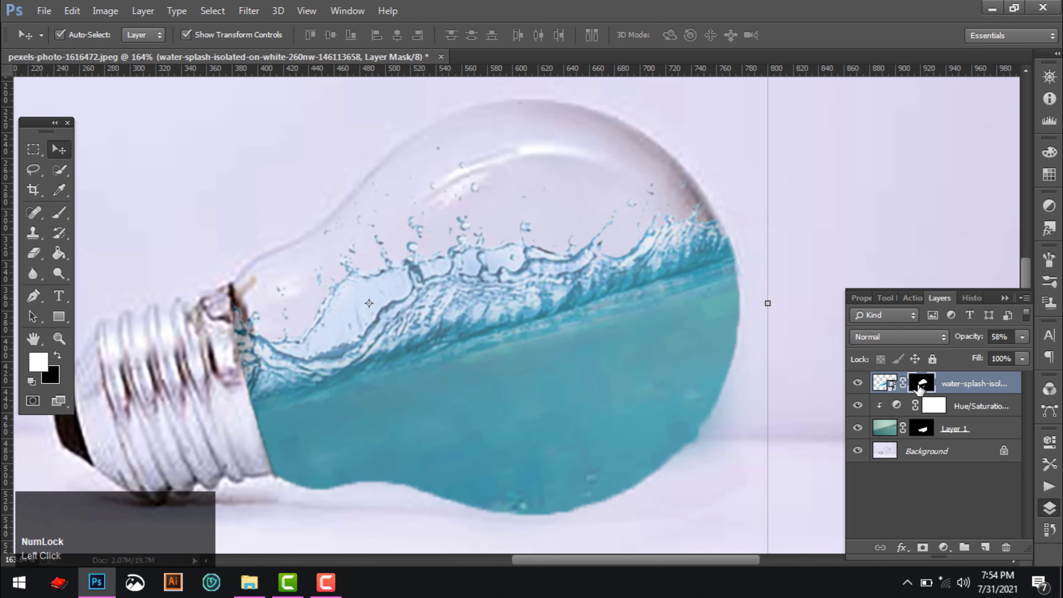
click(944, 548)
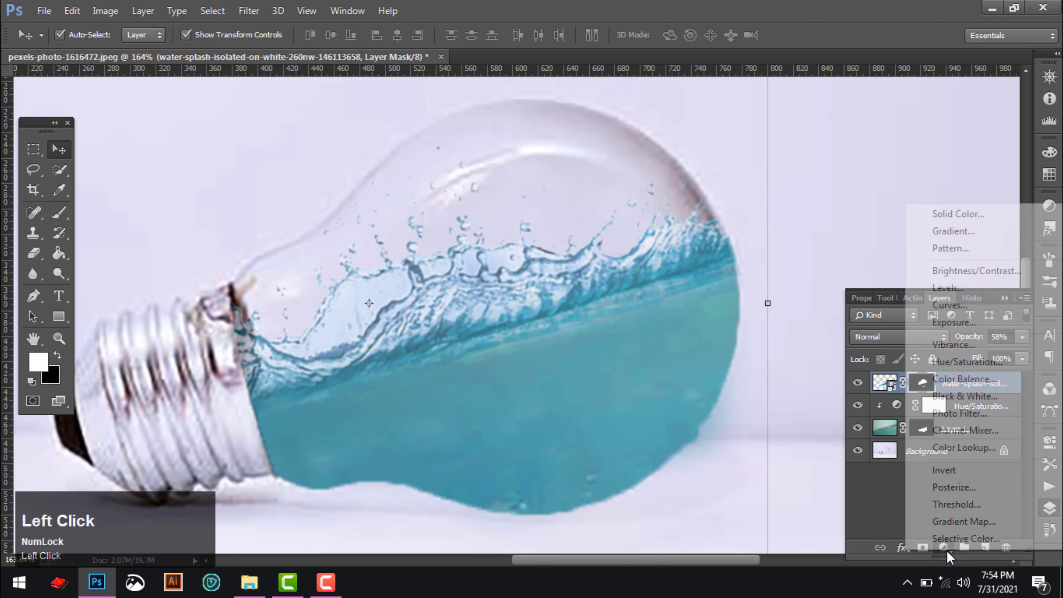
click(1006, 365)
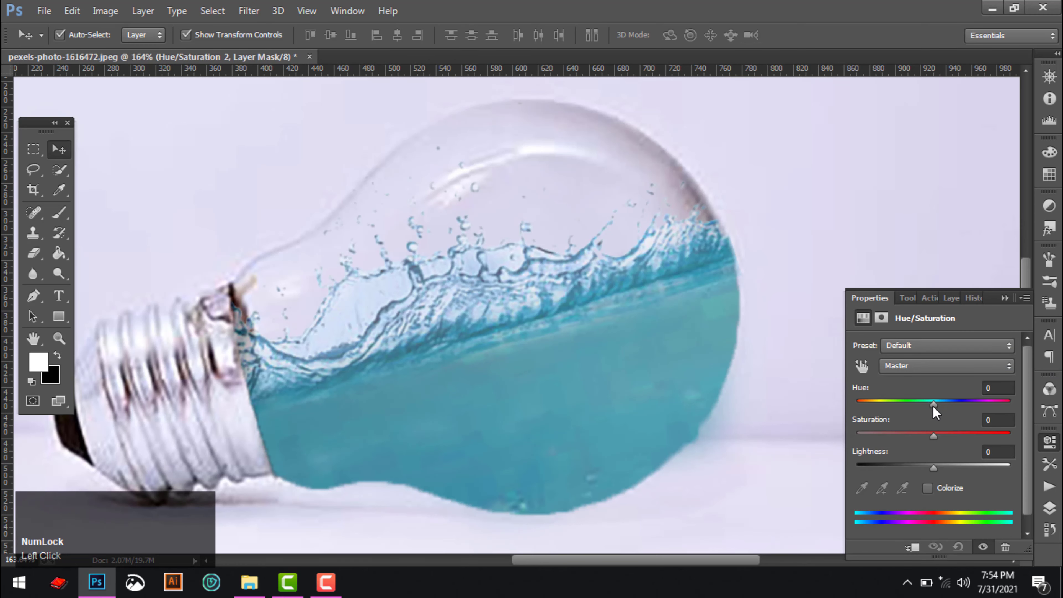
click(919, 545)
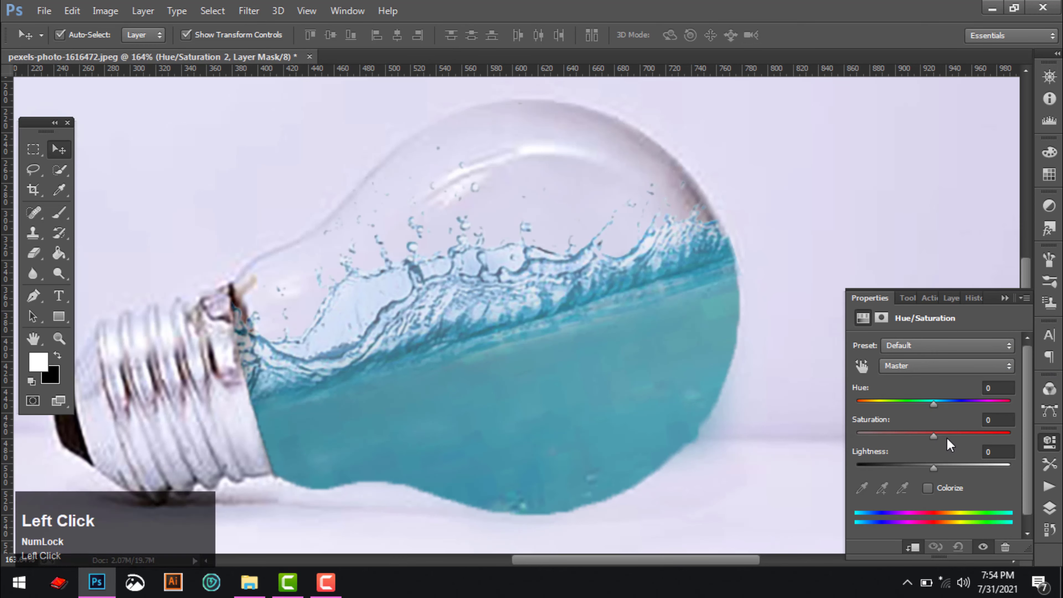
drag(933, 405, 929, 412)
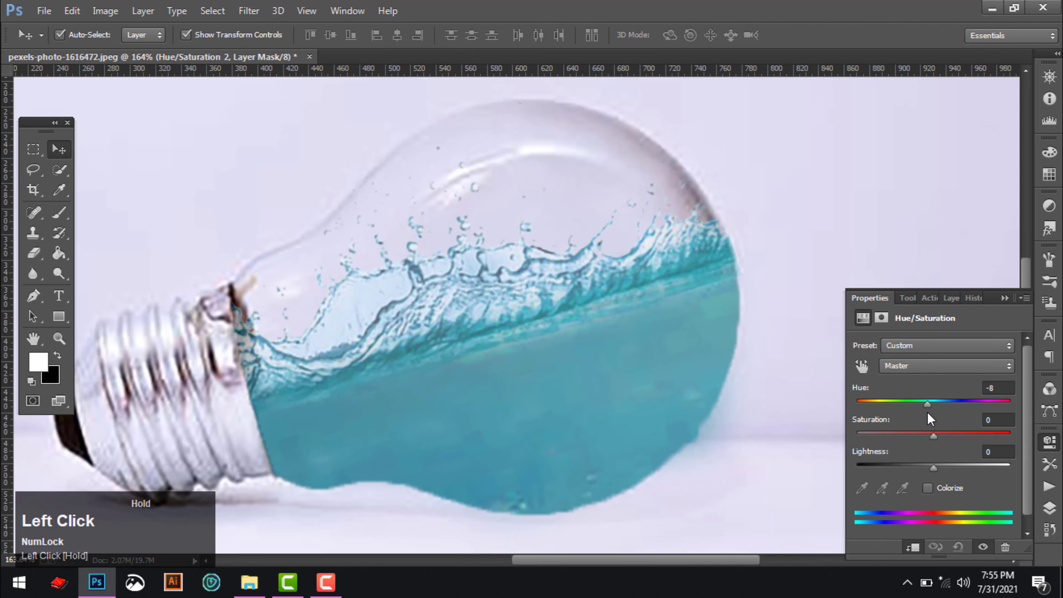
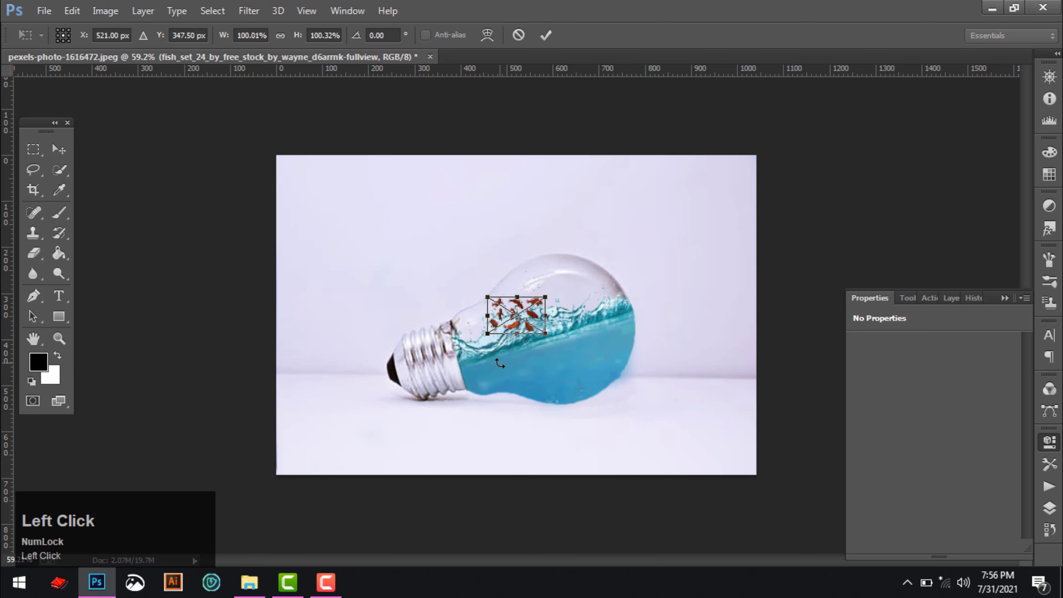
Enlarge the placed fish set to about 283% and move it towards the bulb's round end.
scroll(500, 364, up, 3)
drag(546, 285, 637, 251)
drag(553, 352, 594, 372)
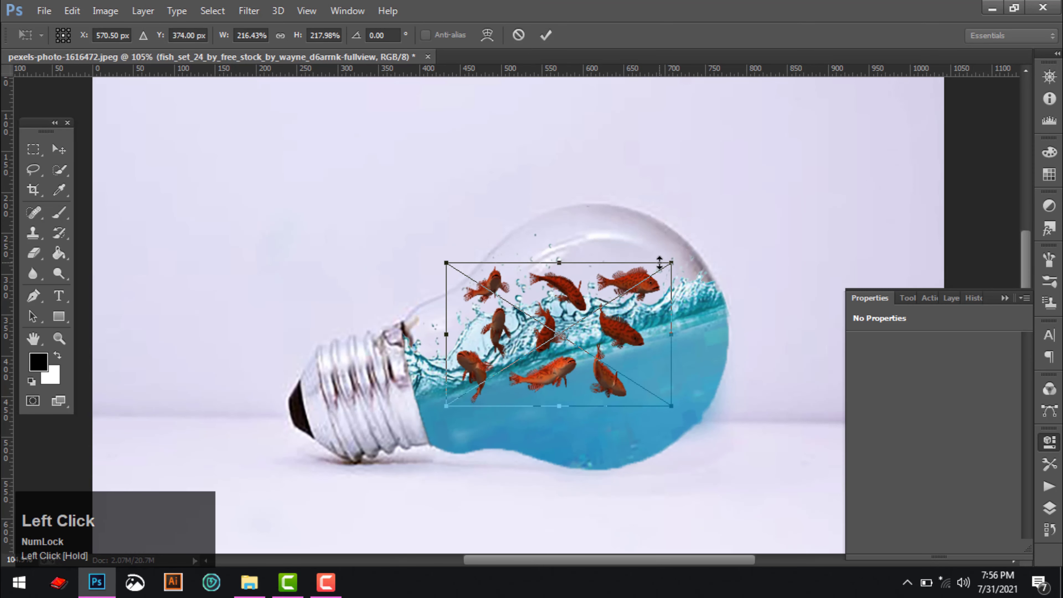
drag(672, 263, 711, 233)
drag(556, 385, 656, 406)
Scale the fish set to about 353%, place its lower-left fish in the bulb's water and commit the transform.
scroll(587, 421, up, 2)
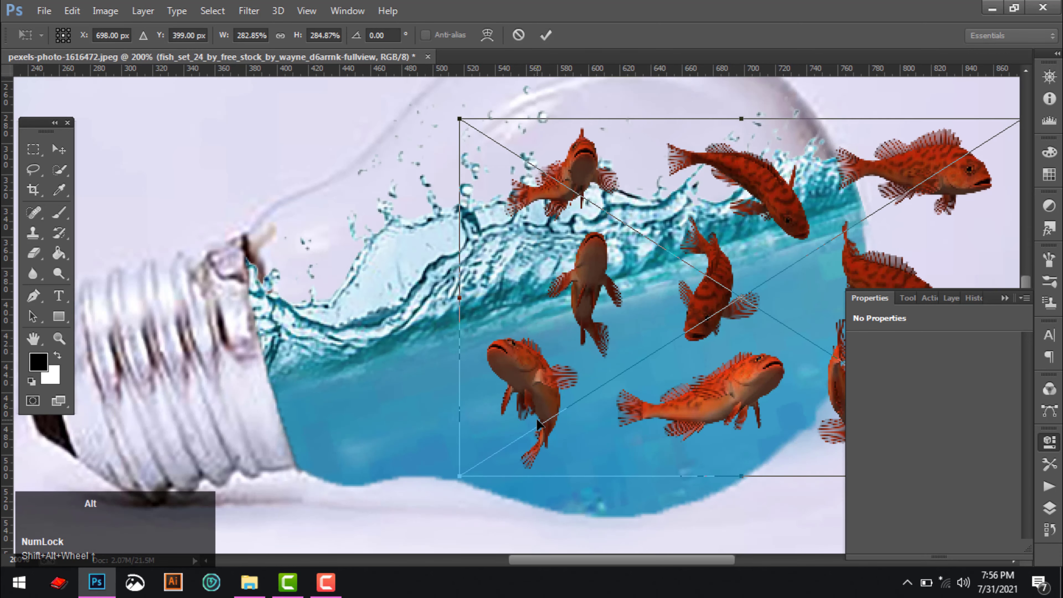
scroll(524, 440, down, 1)
drag(471, 471, 429, 530)
scroll(517, 438, down, 2)
drag(645, 421, 719, 374)
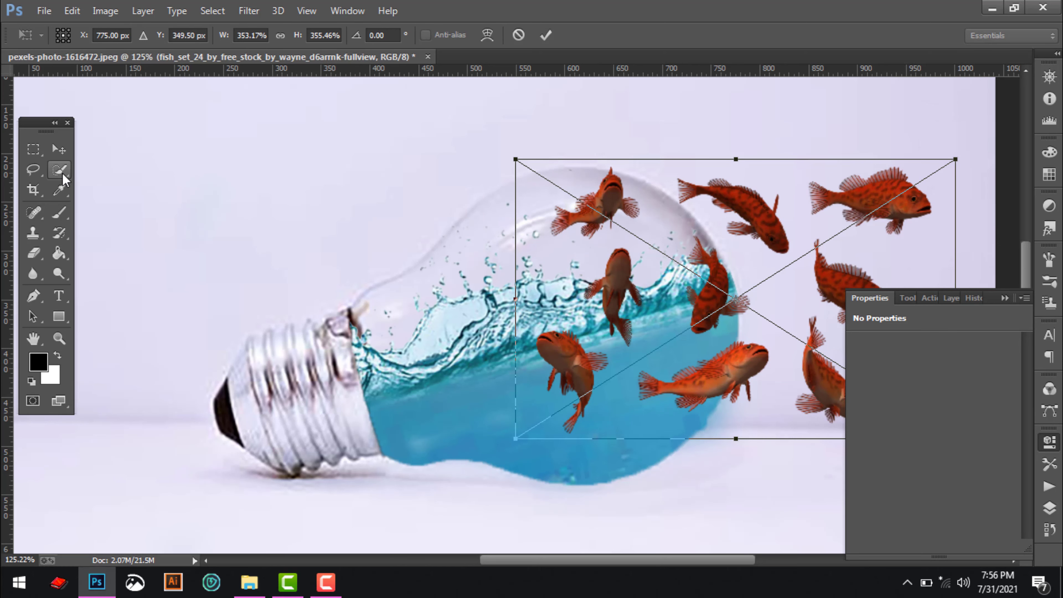
key(Return)
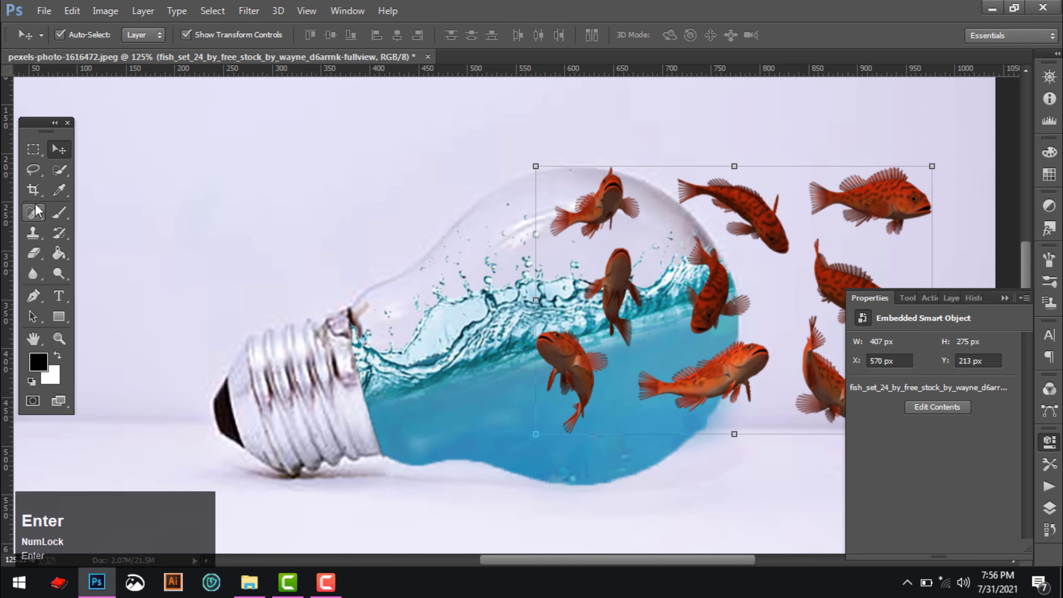
Lasso the fish in the middle of the bulb's water and mask the fish-set layer to that selection.
click(34, 169)
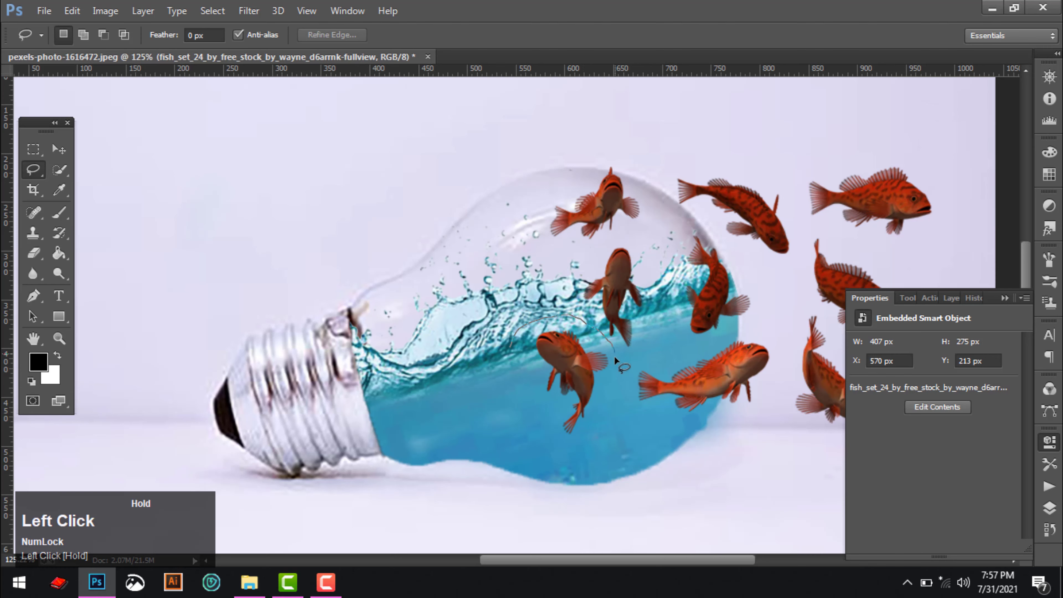
drag(508, 355, 509, 357)
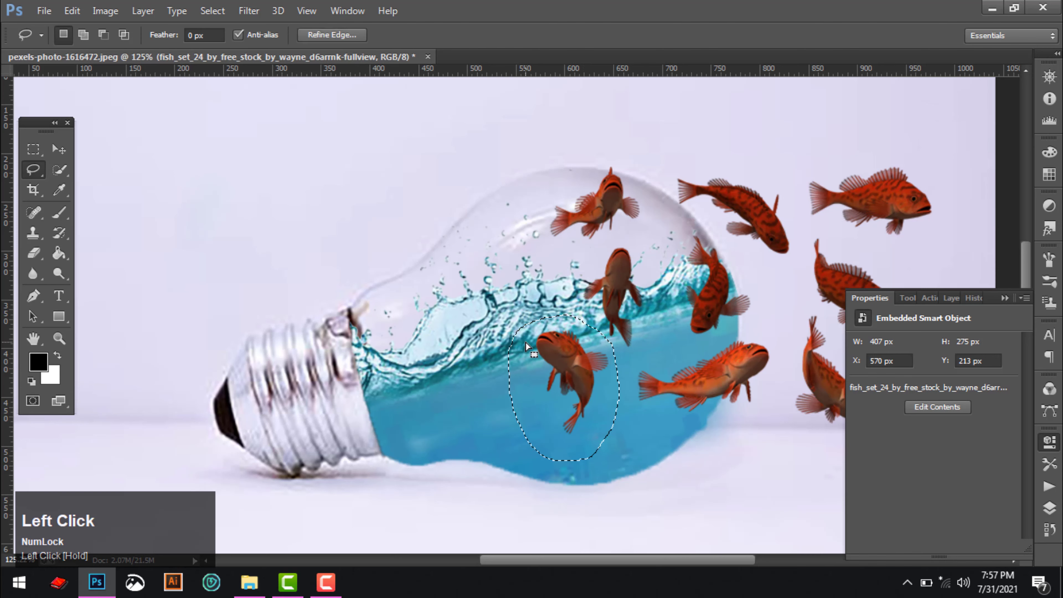
click(940, 298)
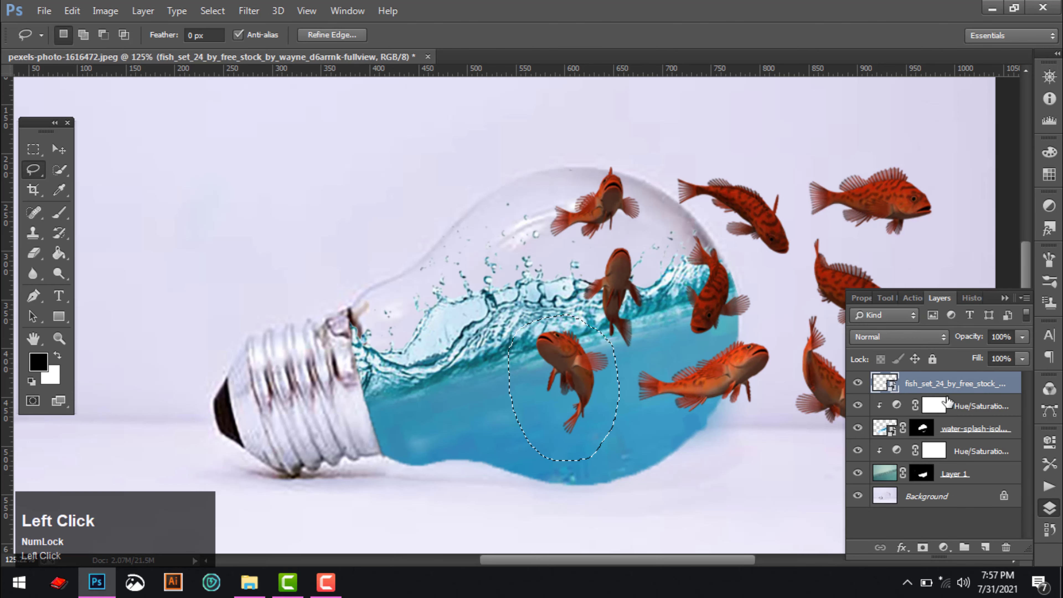
click(923, 548)
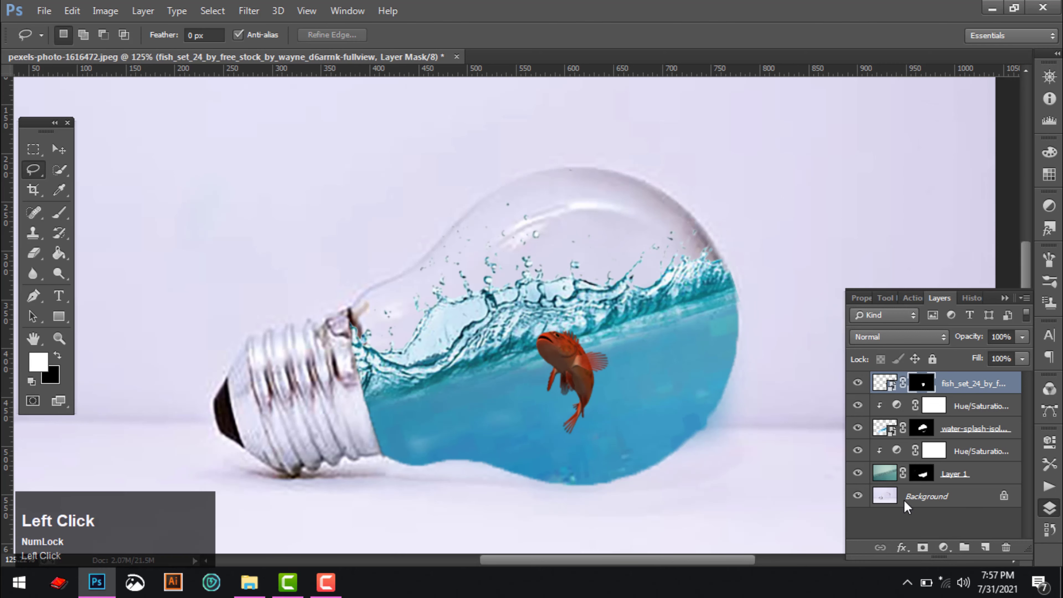
Enlarge the masked fish slightly, commit the transform and move it about 21 px towards the bulb's round end.
click(55, 148)
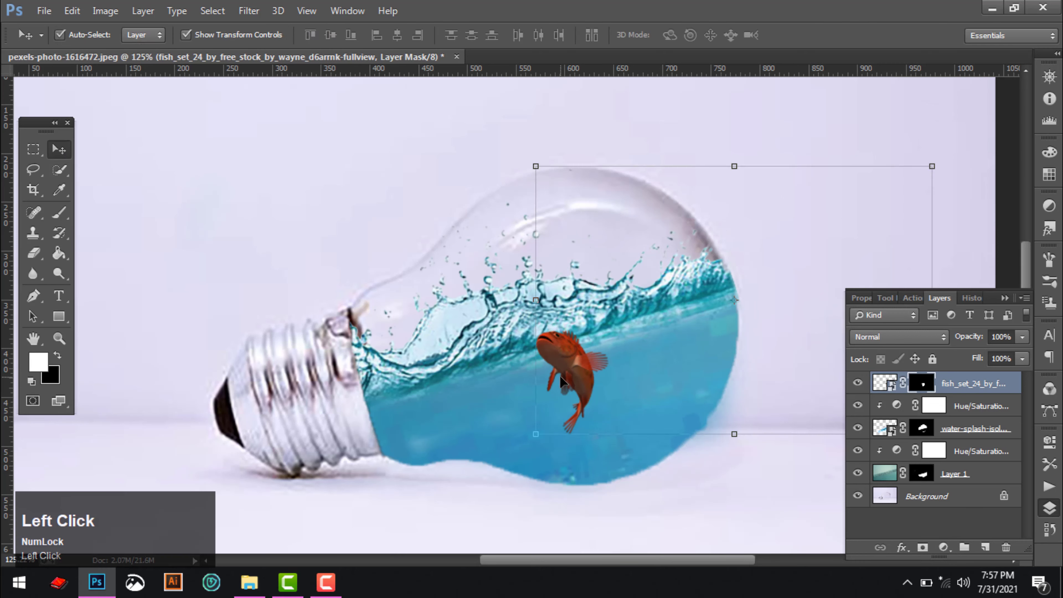
click(932, 166)
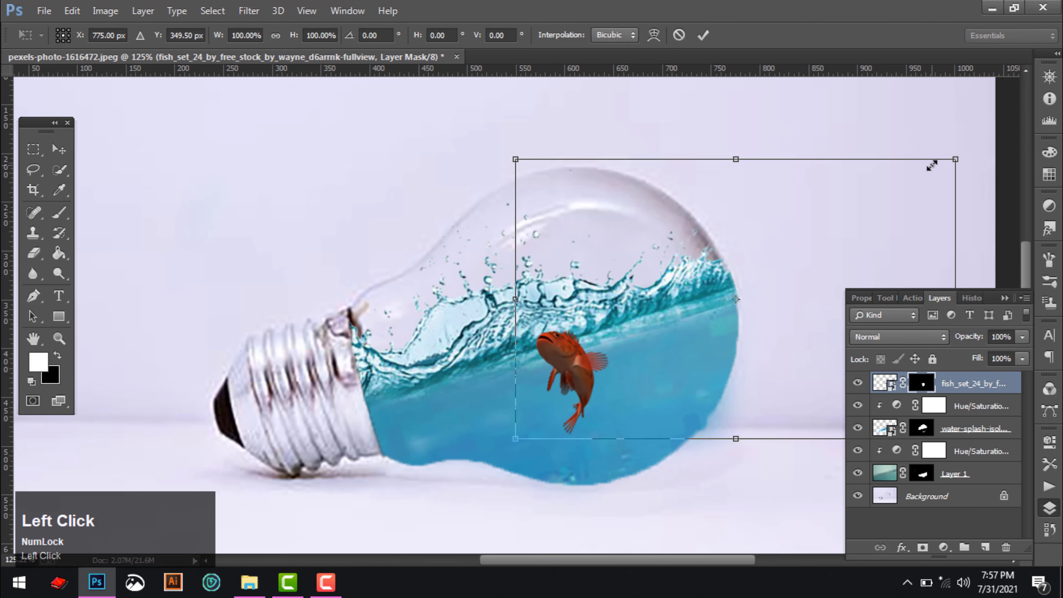
drag(516, 159, 501, 149)
double_click(559, 359)
drag(565, 378, 585, 380)
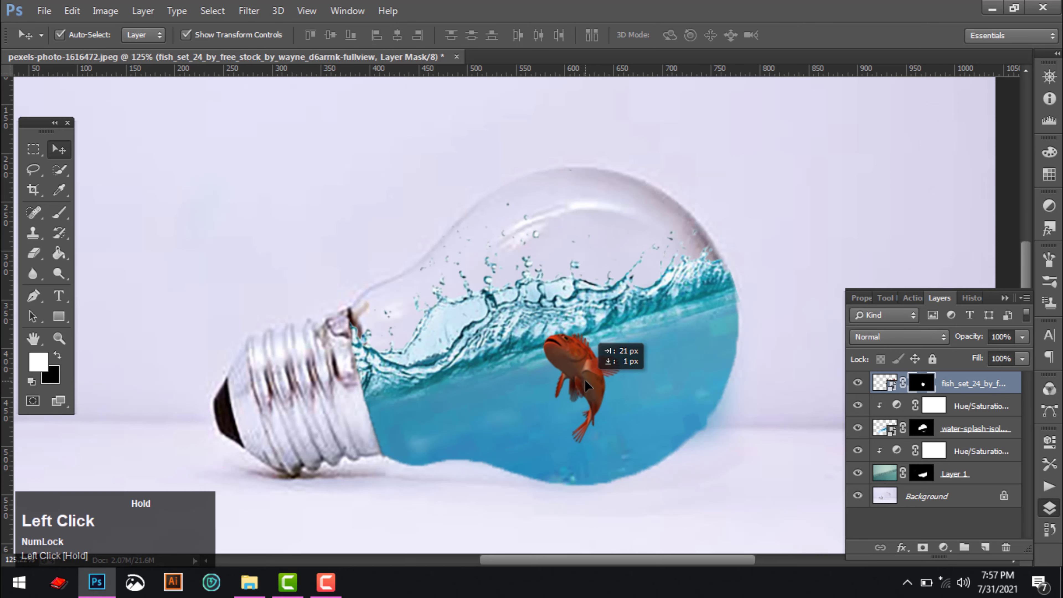
Lower the fish layer's opacity to 80% and deselect the layer.
click(1022, 338)
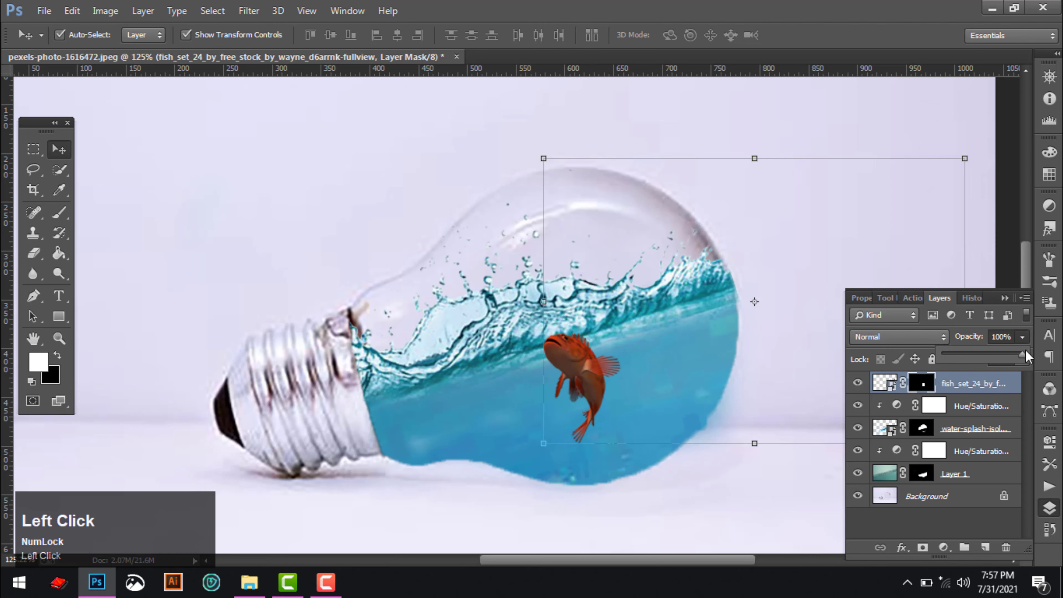
drag(1014, 357, 1010, 356)
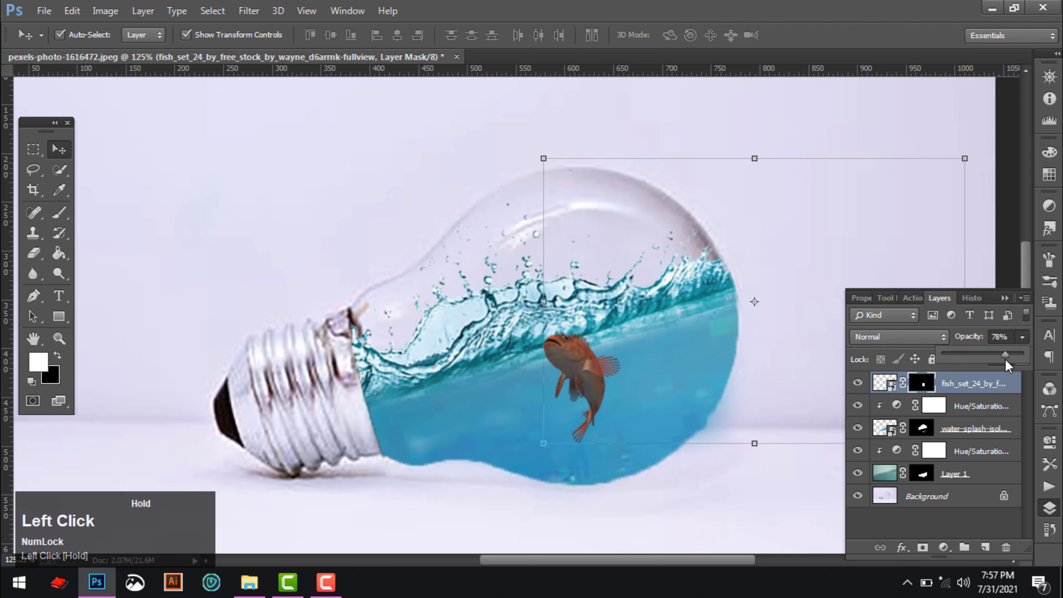
click(1016, 334)
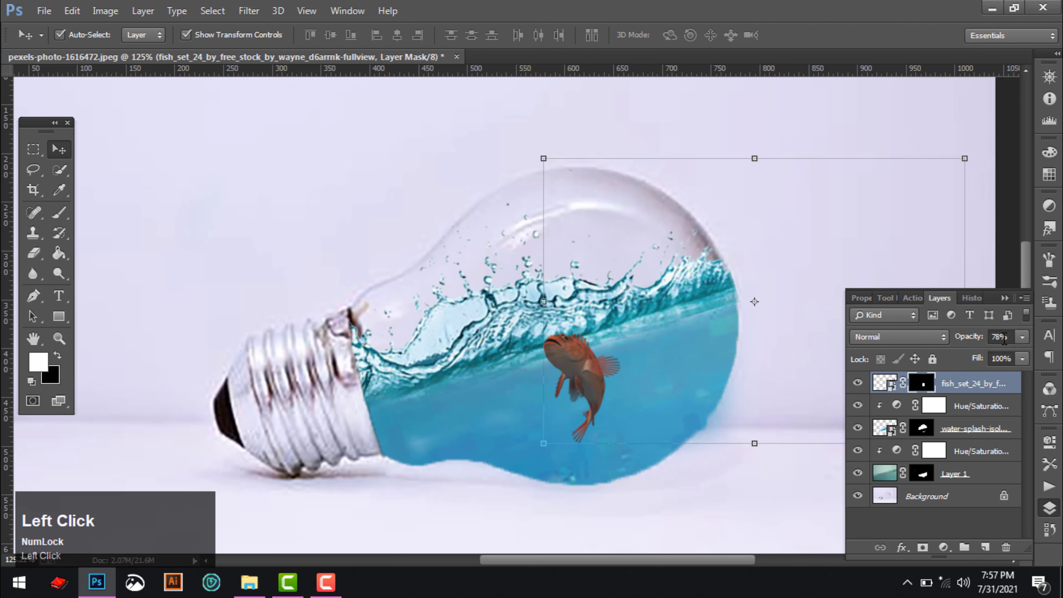
click(1018, 338)
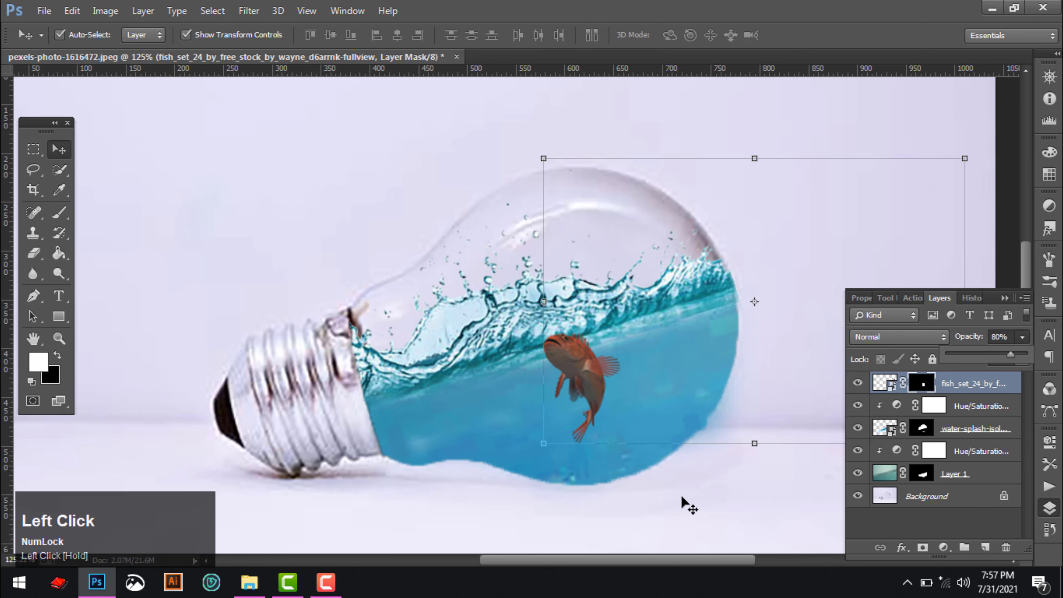
click(724, 482)
Add a clipped Selective Color adjustment directly above the bulb's water layer, Layer 1.
alt+scroll(617, 442, down, 1)
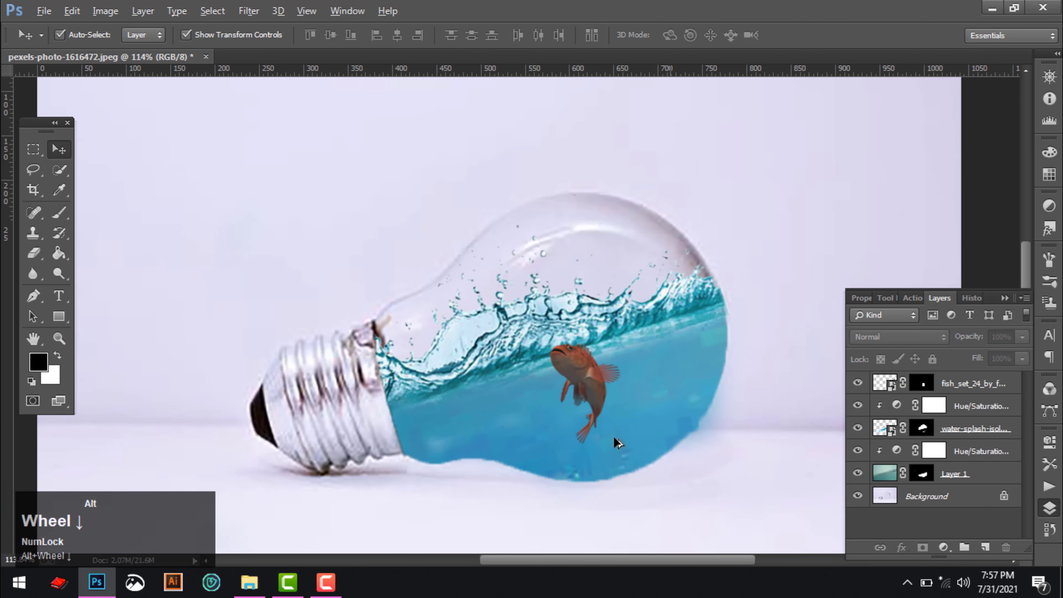
alt+scroll(618, 442, down, 2)
alt+scroll(669, 422, up, 1)
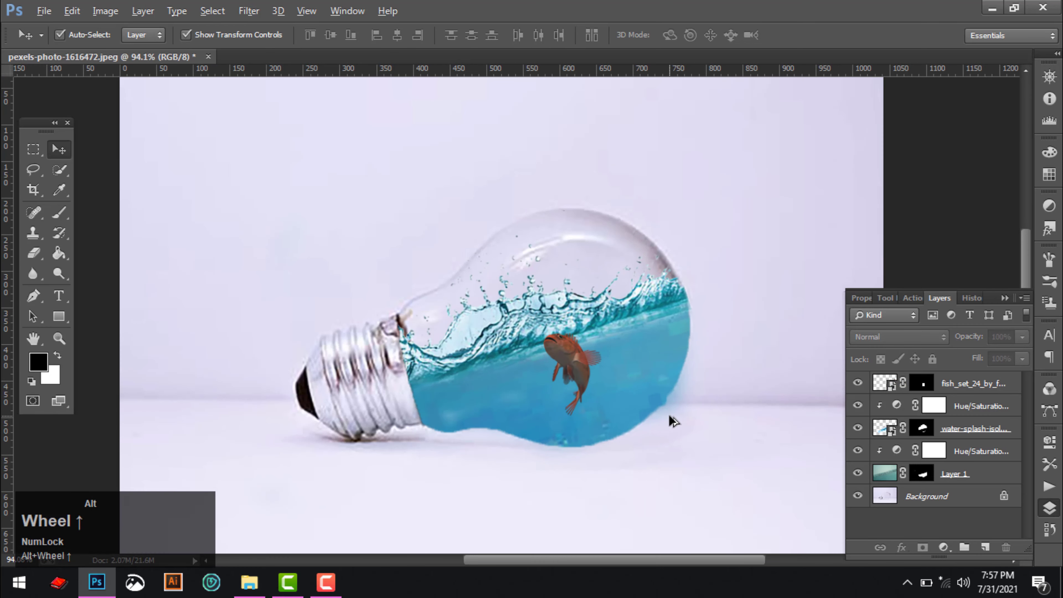
scroll(1001, 443, up, 1)
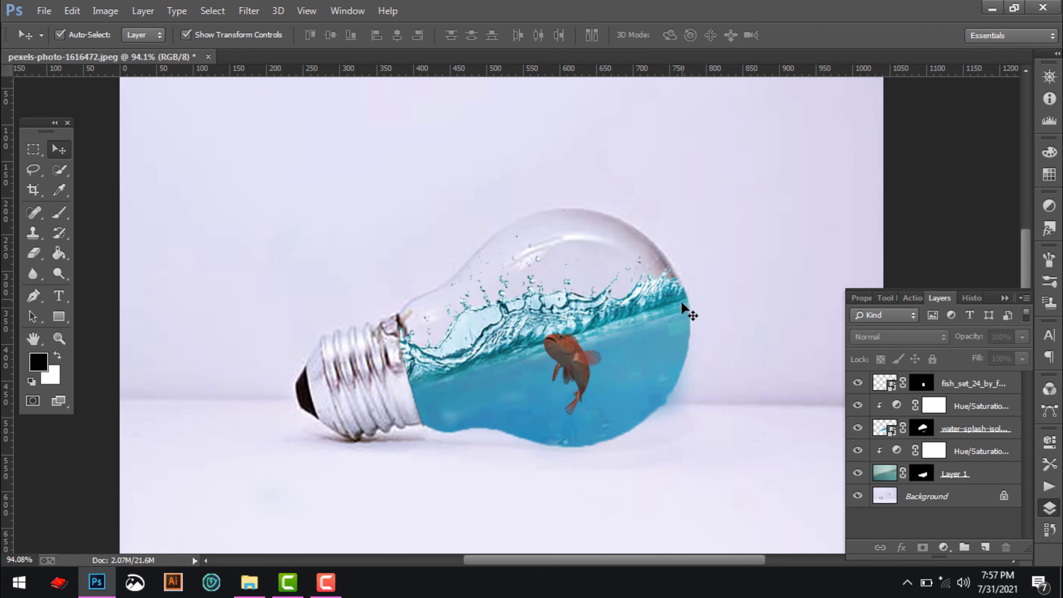
click(678, 372)
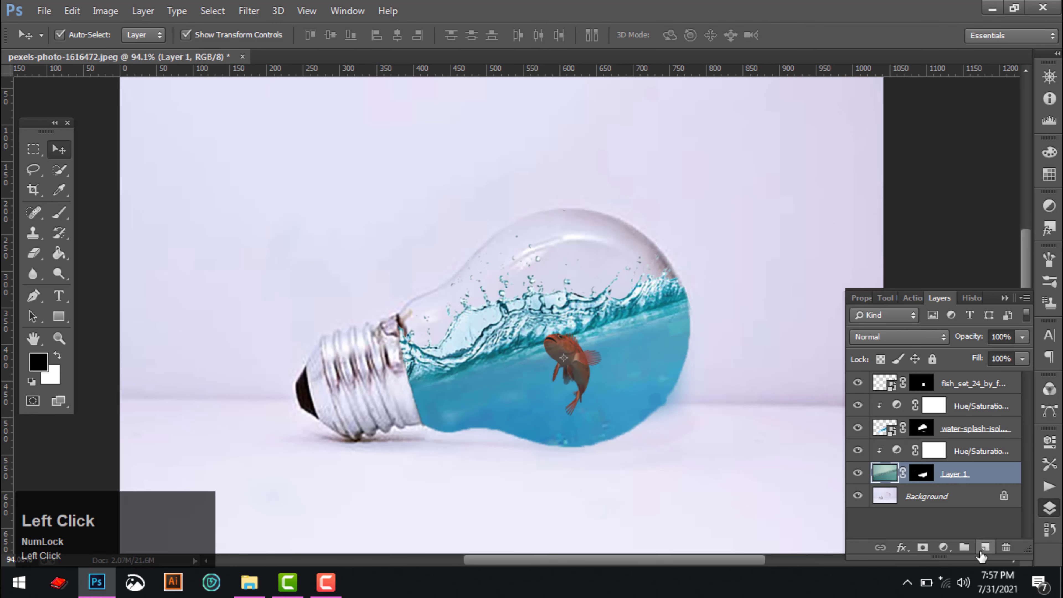
click(943, 547)
click(956, 542)
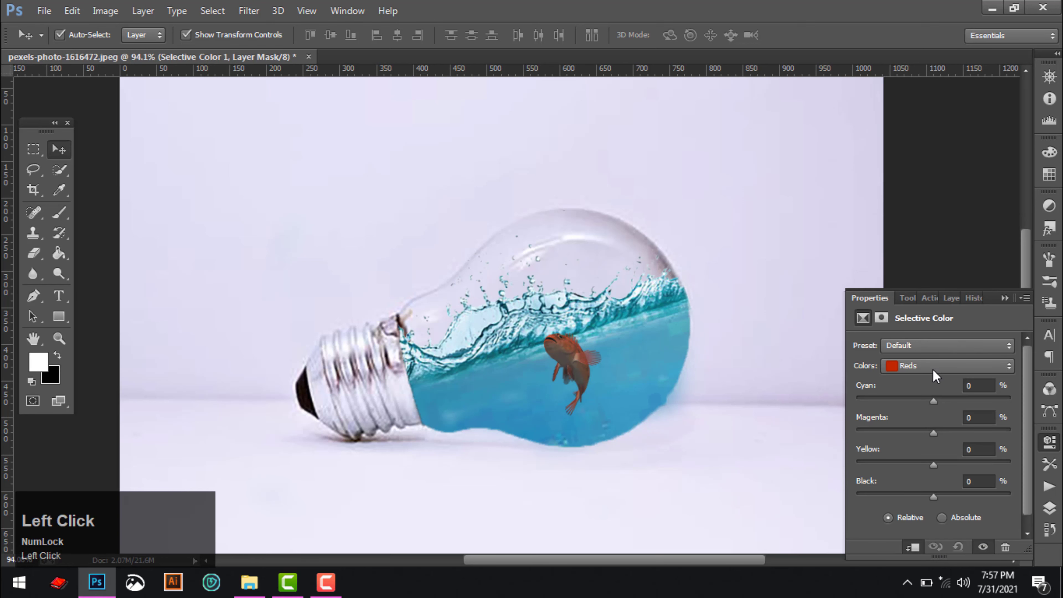
Adjust the Selective Color Cyans to Cyan +32, Magenta -2, Yellow +19 and Black +39.
click(940, 367)
click(934, 410)
drag(933, 402, 960, 402)
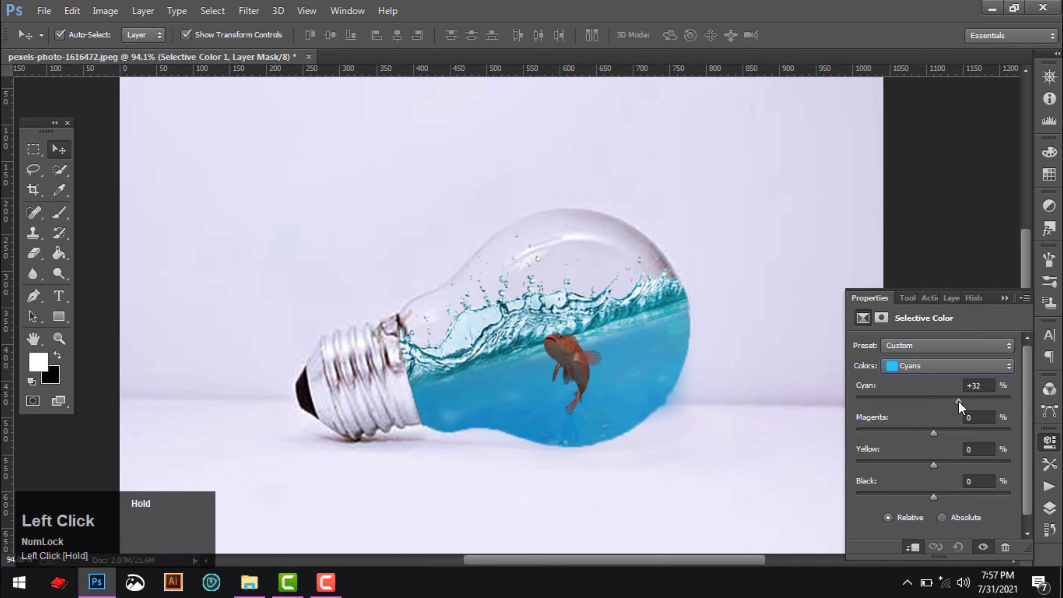
mouse_move(933, 433)
mouse_down()
mouse_move(944, 434)
mouse_move(933, 439)
mouse_up()
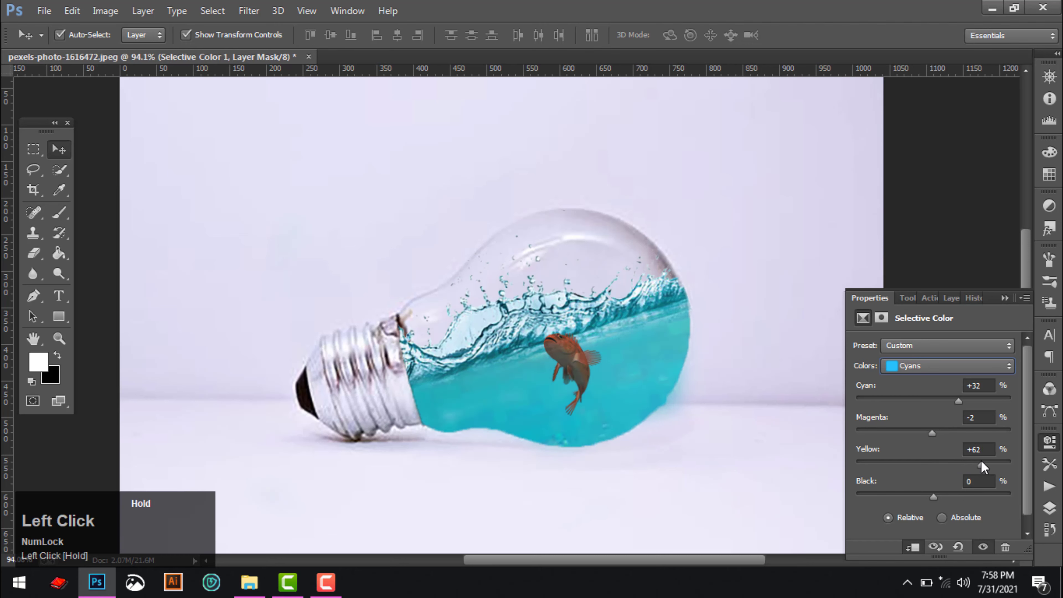
drag(981, 461, 965, 493)
click(931, 495)
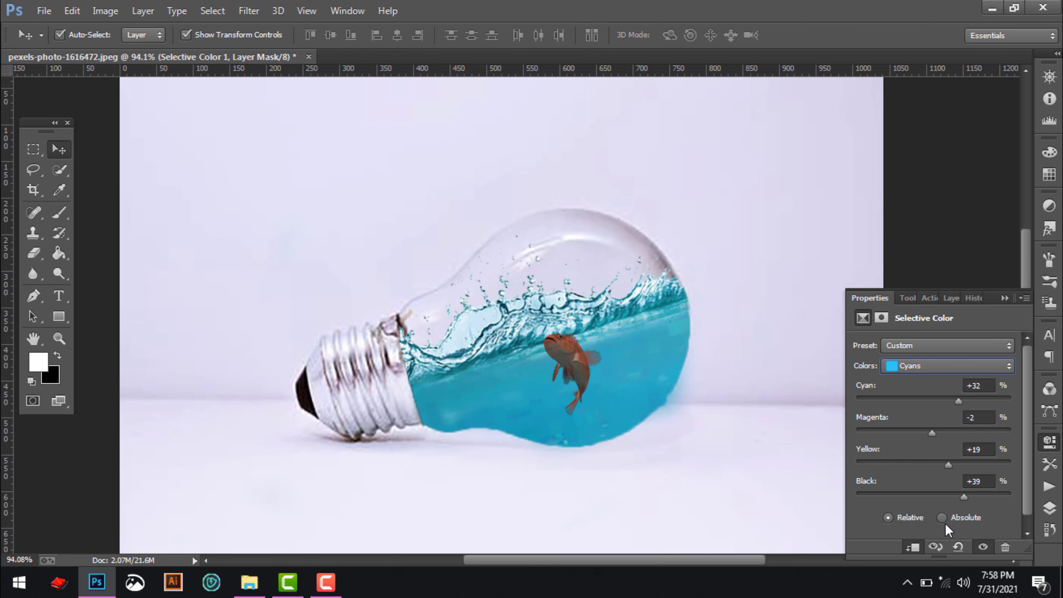
click(951, 297)
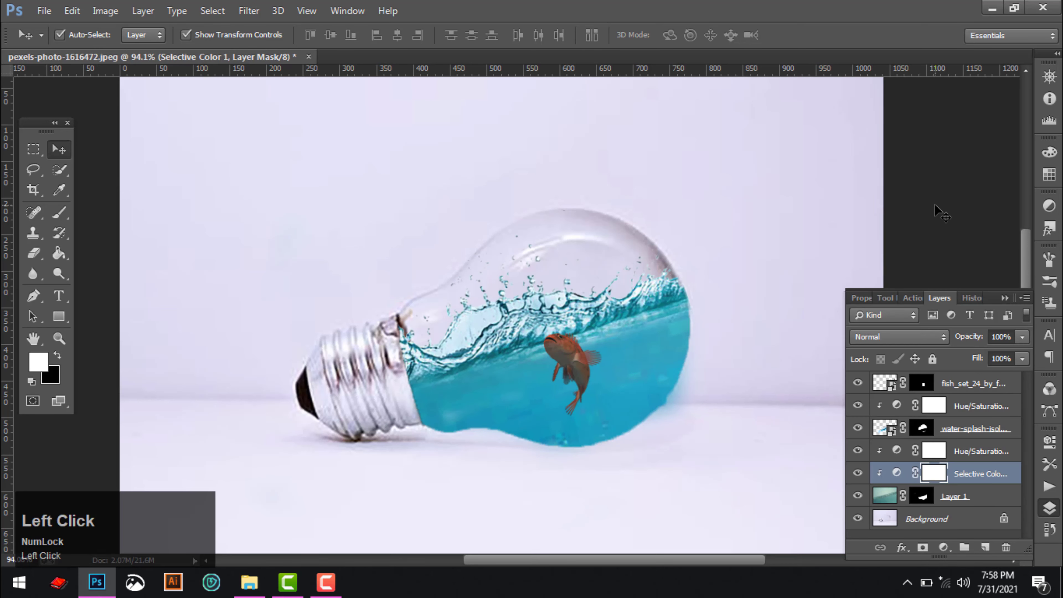
click(603, 372)
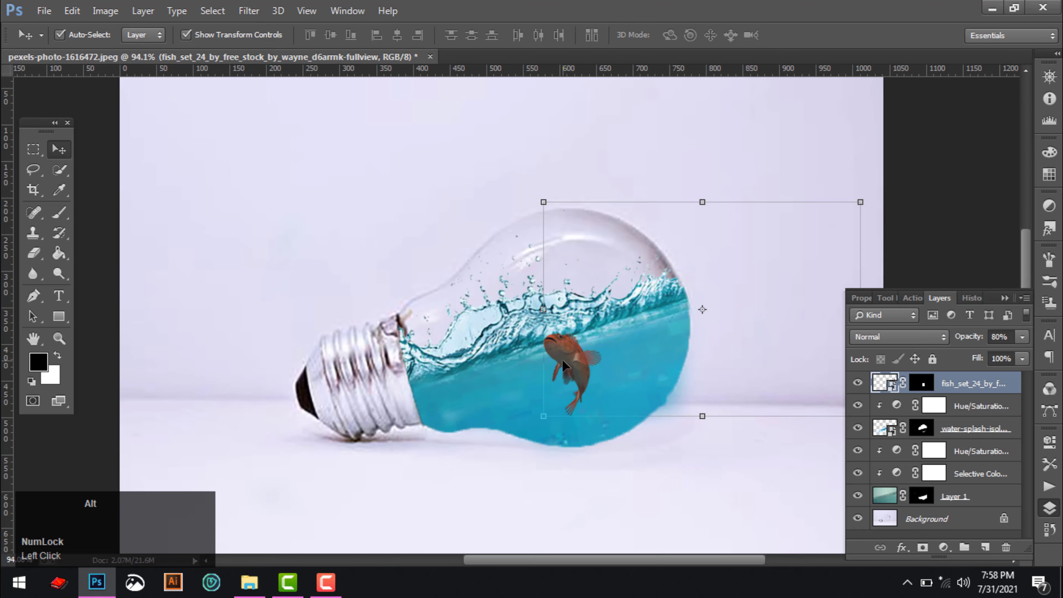
scroll(570, 366, up, 4)
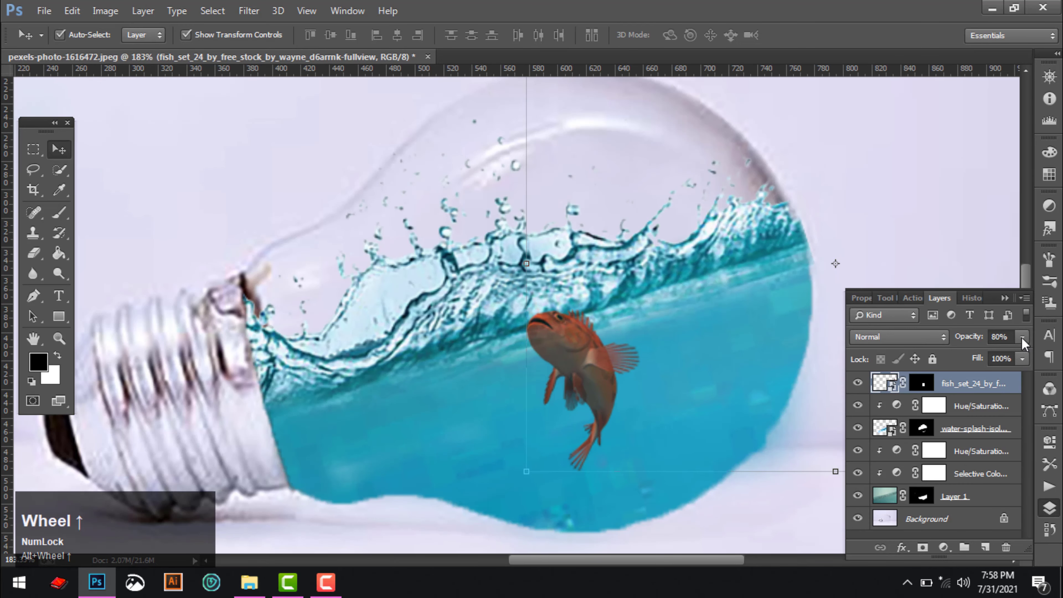
scroll(636, 503, down, 5)
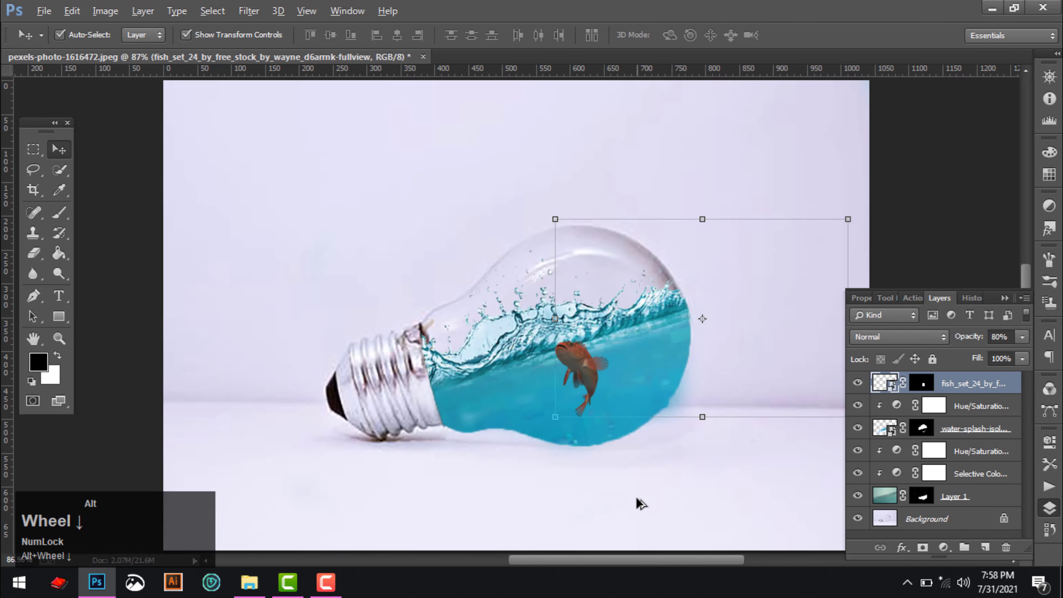
click(892, 216)
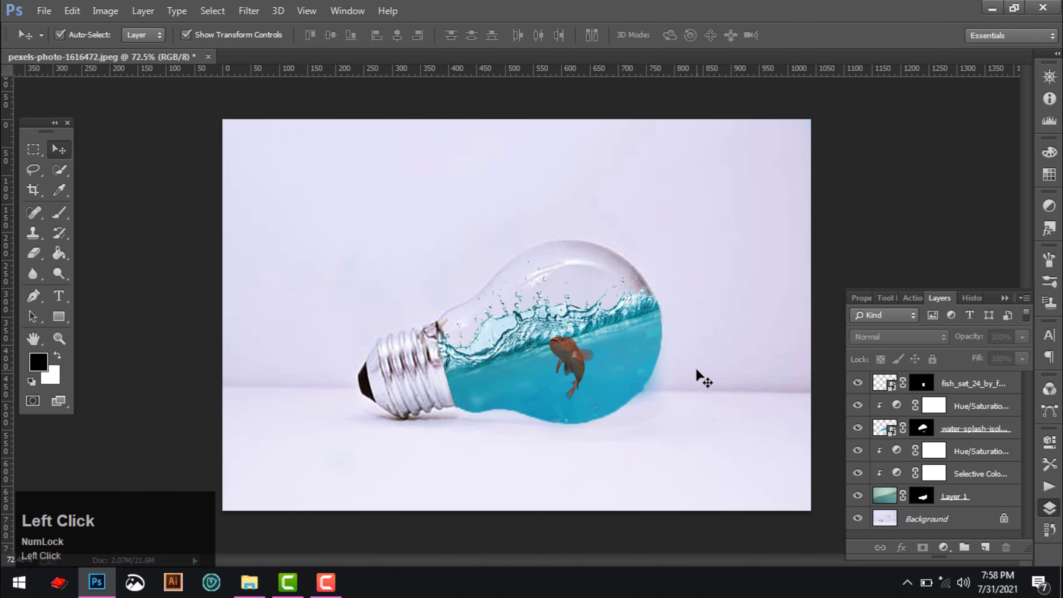
scroll(550, 411, up, 1)
Create a new layer above the fish layer and stamp all visible layers into it.
click(967, 387)
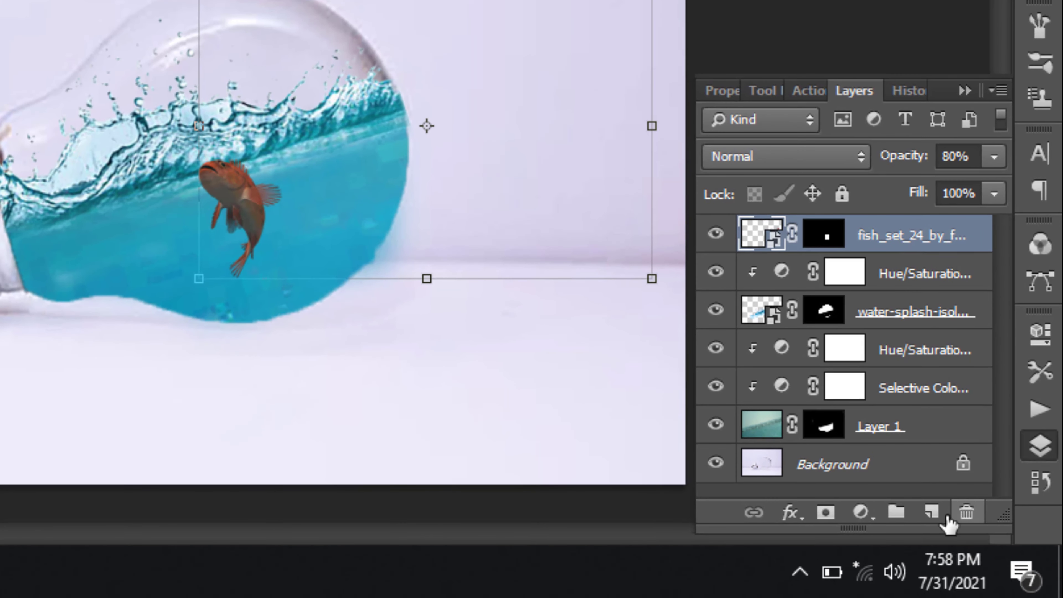
click(947, 519)
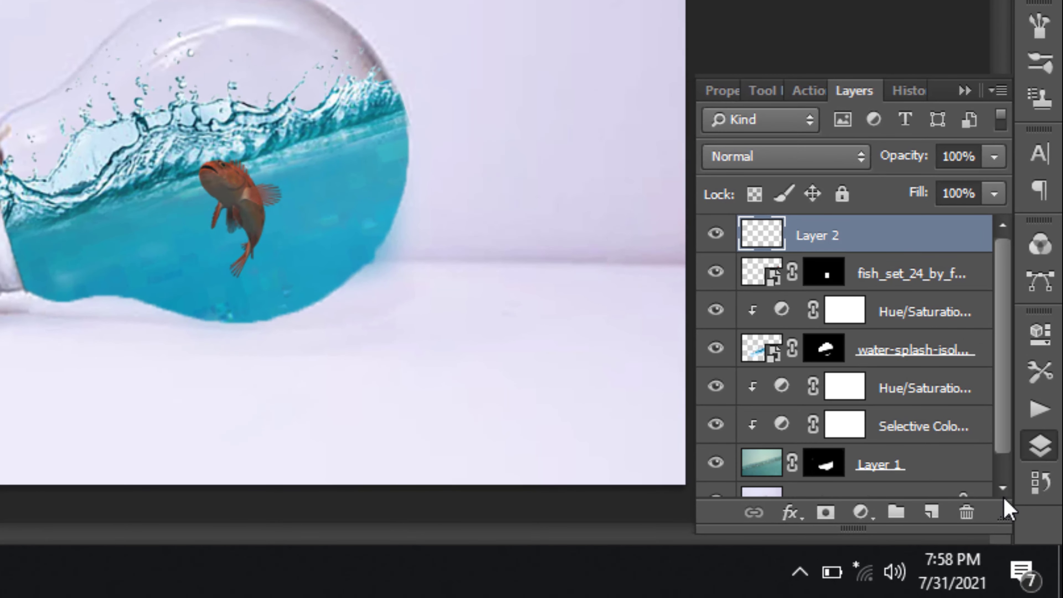
key(ctrl+alt+shift+e)
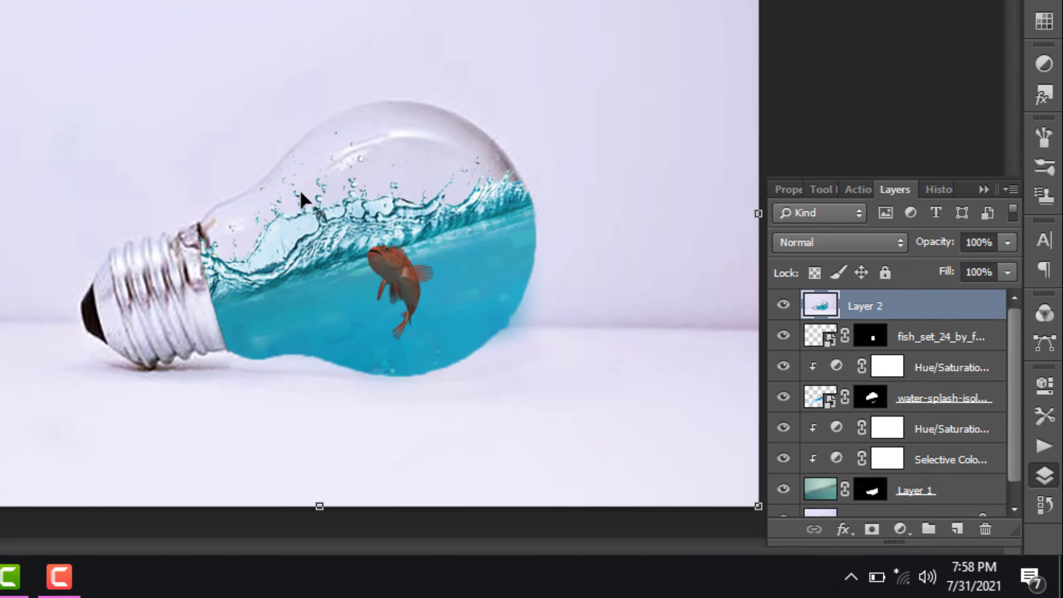
Flip the merged copy of the image vertically and shift it down over the bulb's lower part.
drag(83, 179, 142, 183)
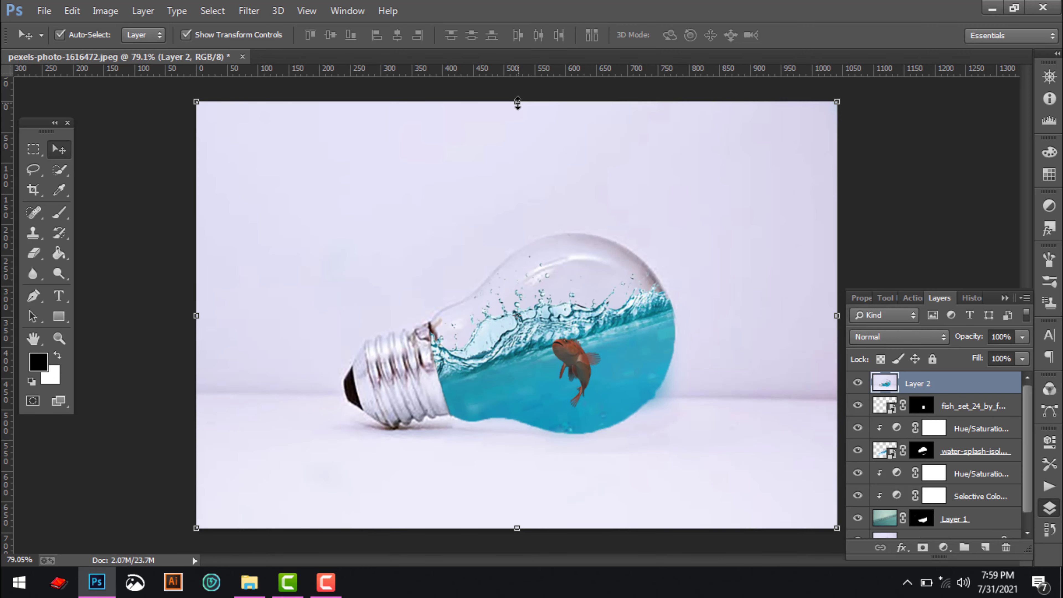
click(519, 110)
right_click(520, 143)
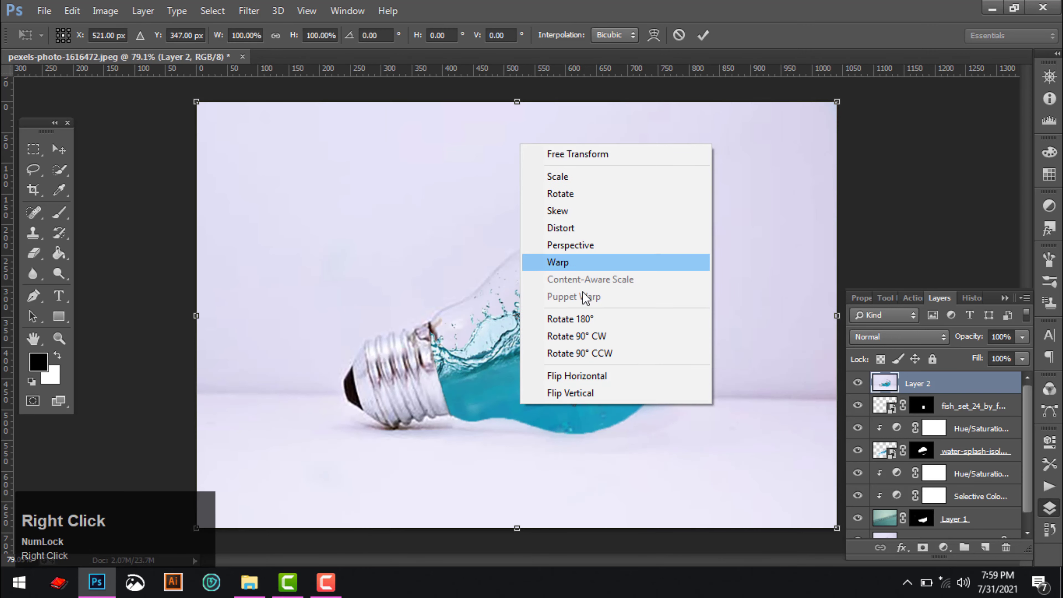
click(605, 394)
drag(580, 318, 597, 416)
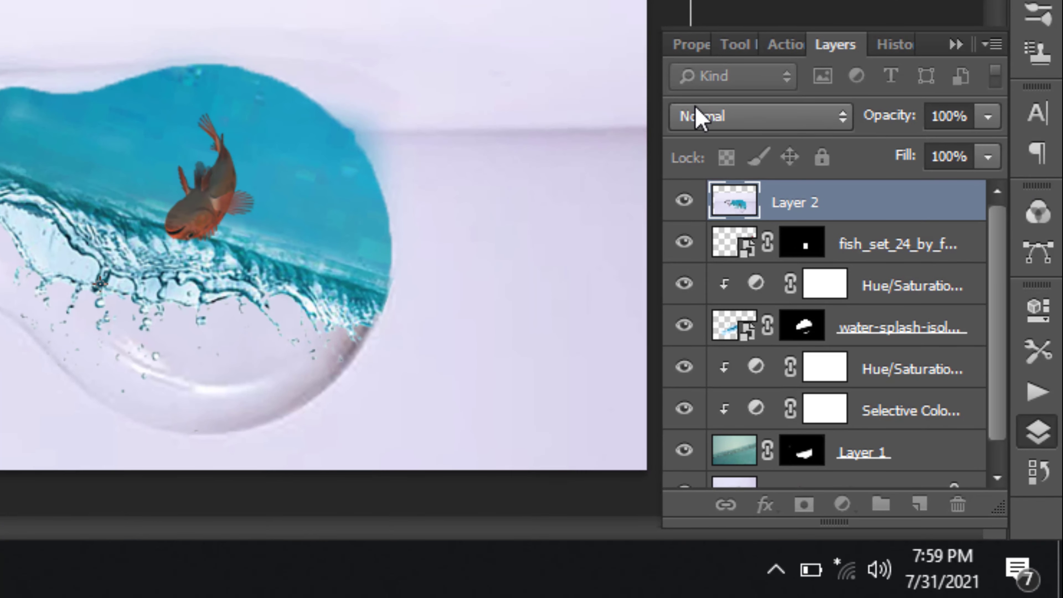
Try Overlay on the flipped copy, move it about 139 px down and 30 px right, and set its blend mode to Multiply.
click(703, 118)
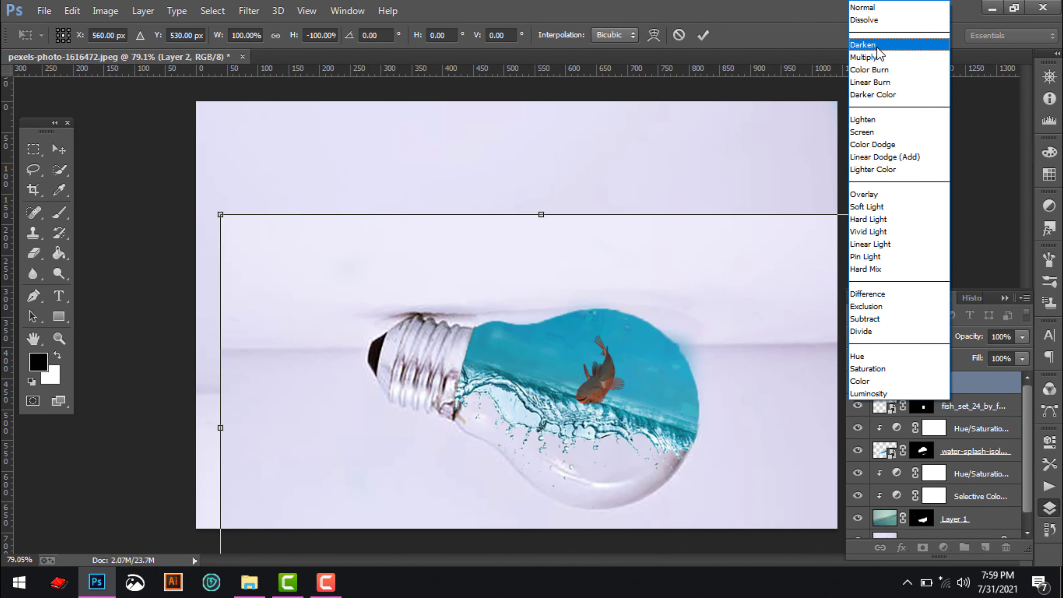
click(869, 193)
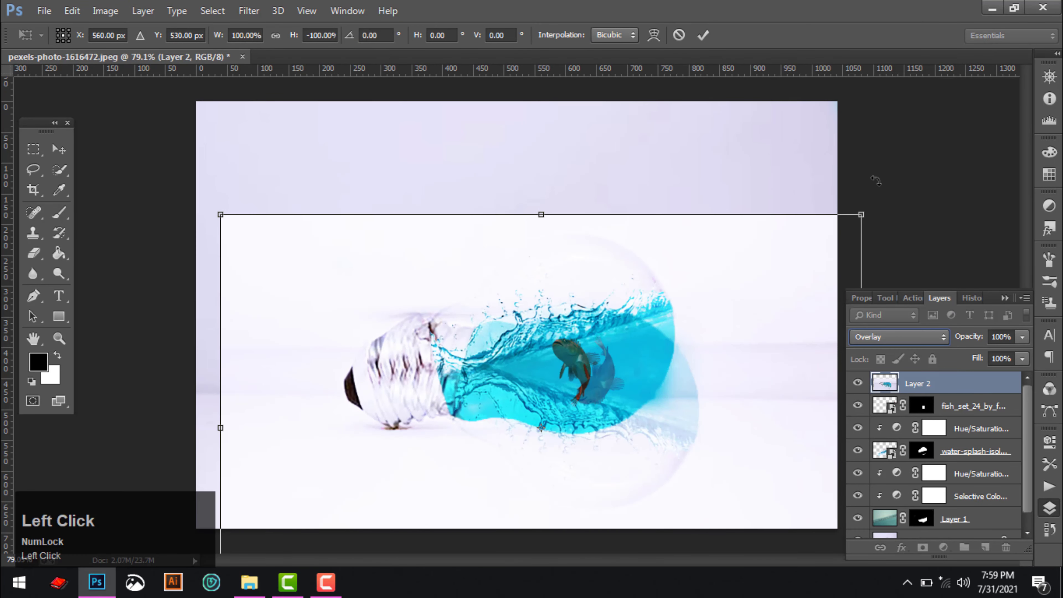
drag(627, 439, 637, 525)
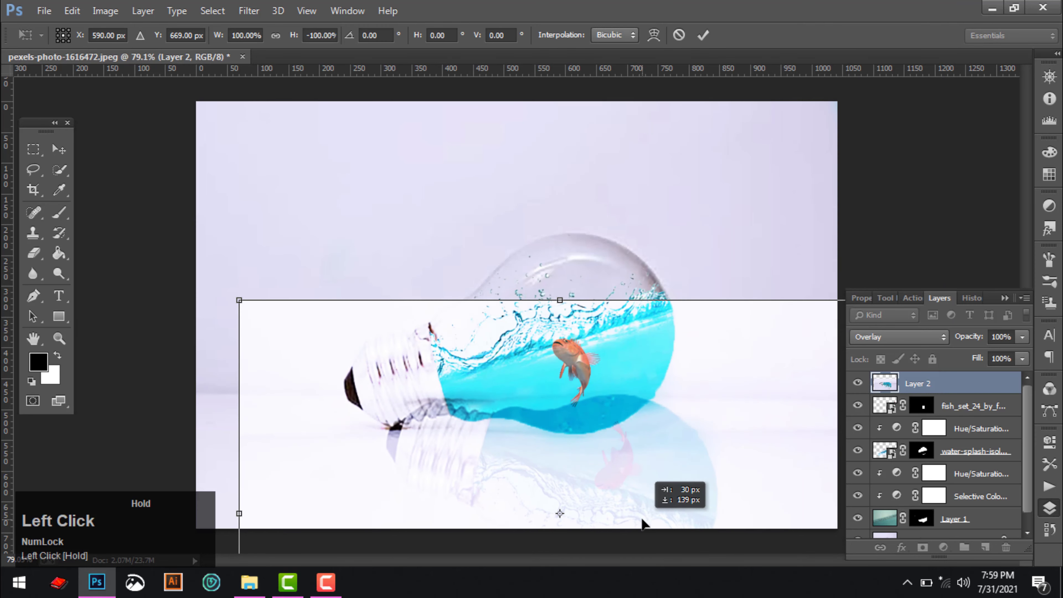
click(878, 337)
click(871, 57)
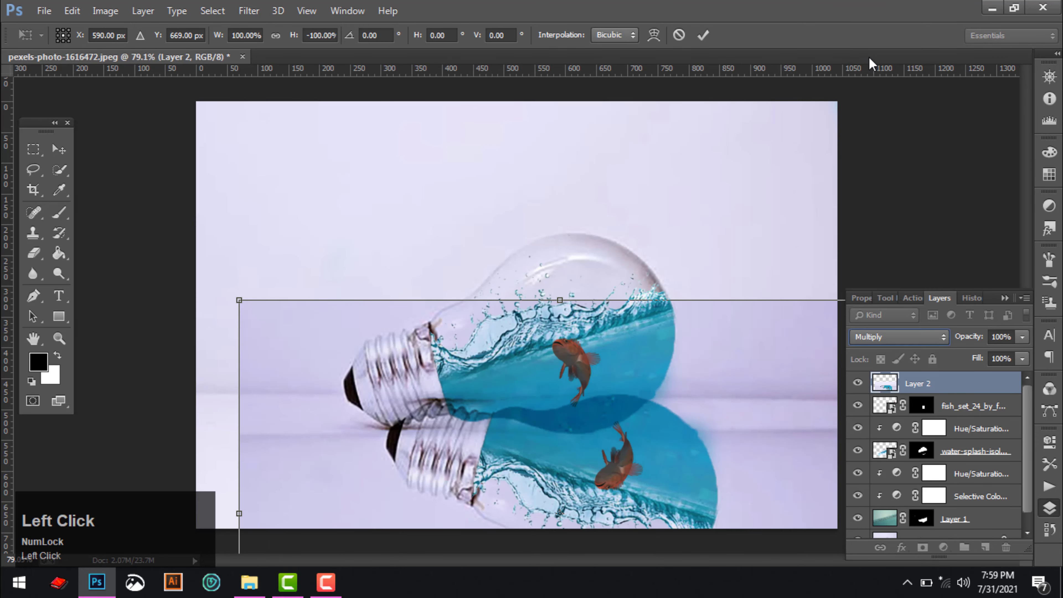
Place the flipped bulb directly beneath the original at about X 537 px, Y 733 px and commit the transform.
scroll(580, 434, down, 1)
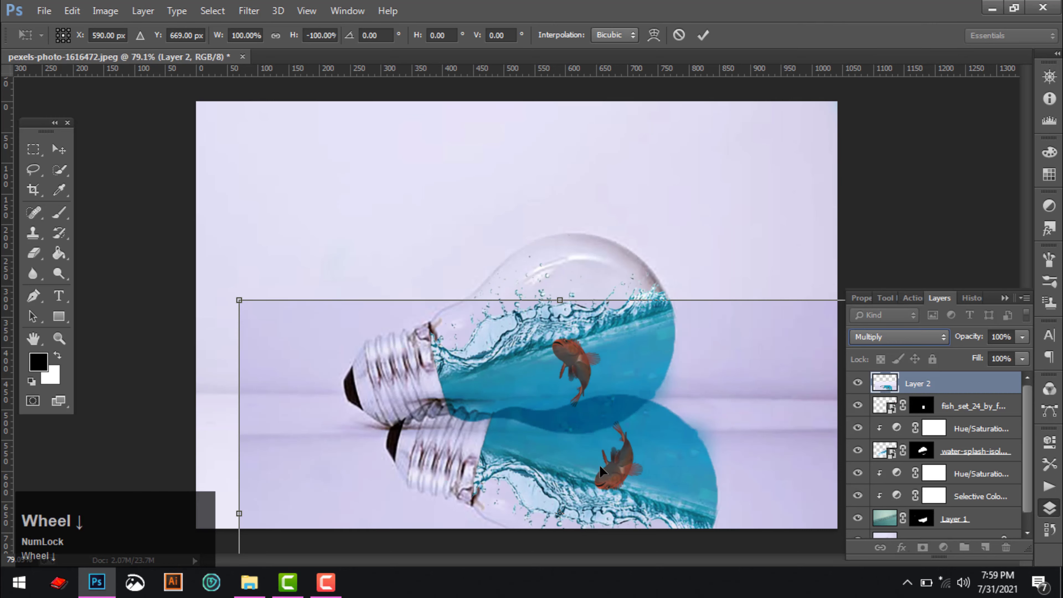
drag(587, 478, 555, 519)
key(Return)
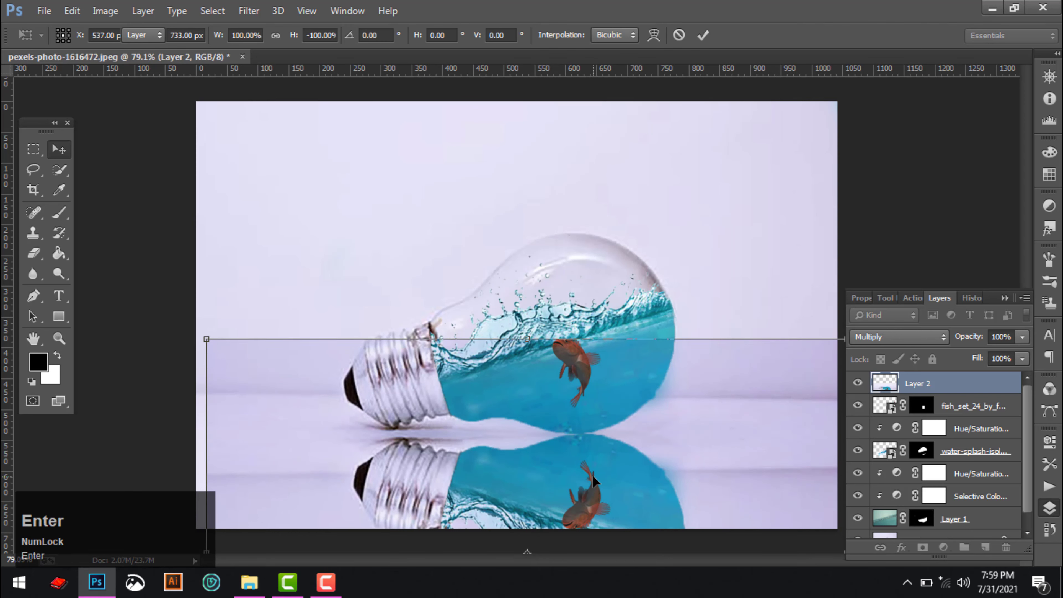
Add a mask to the reflection layer and fade it with a white-to-black linear gradient from below the canvas up to the bulb's base.
alt+scroll(592, 438, down, 3)
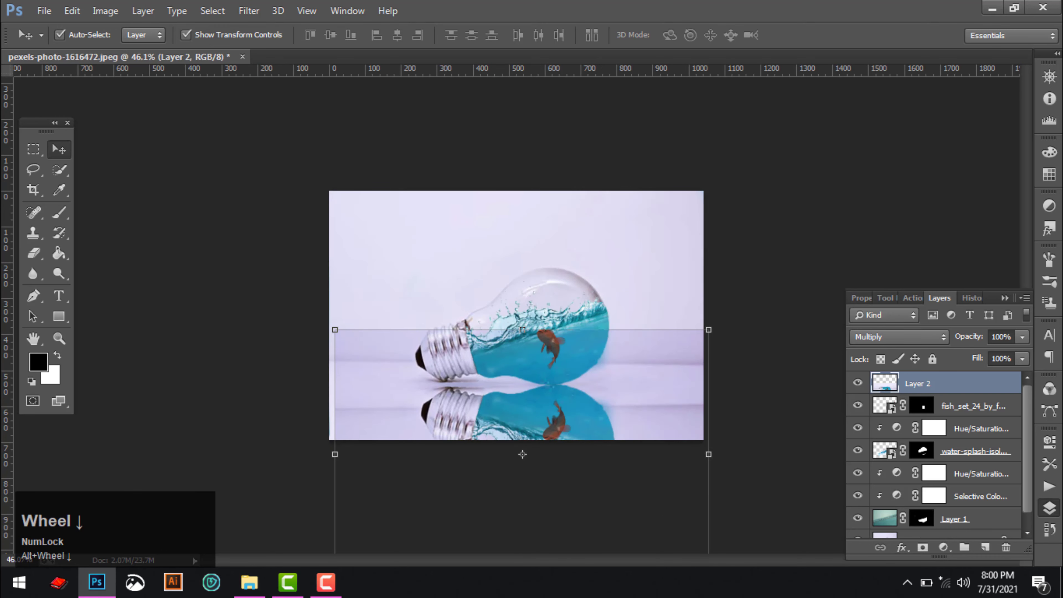
click(923, 548)
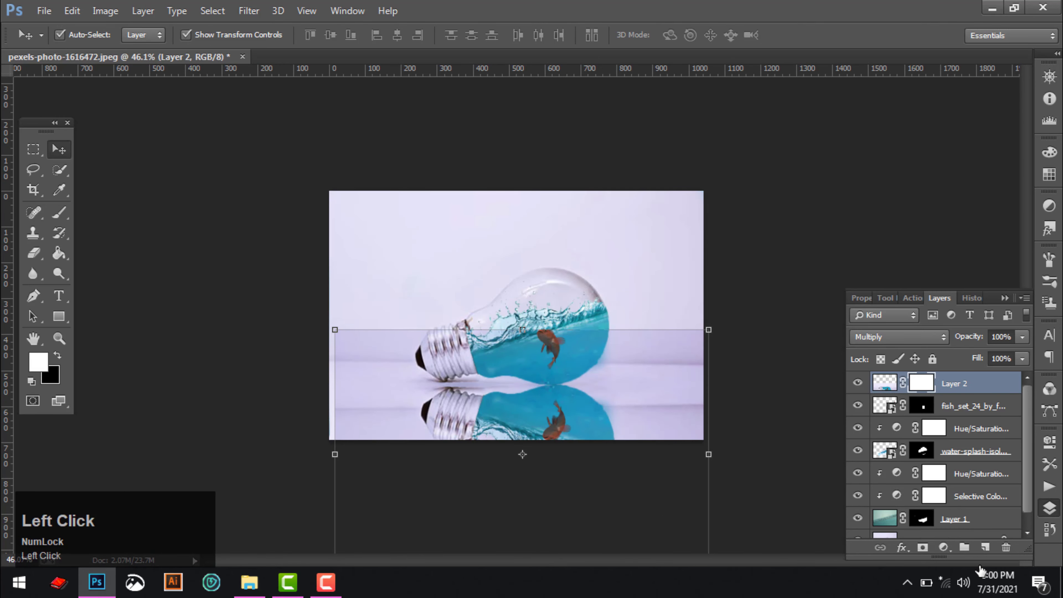
alt+scroll(550, 384, up, 1)
click(59, 253)
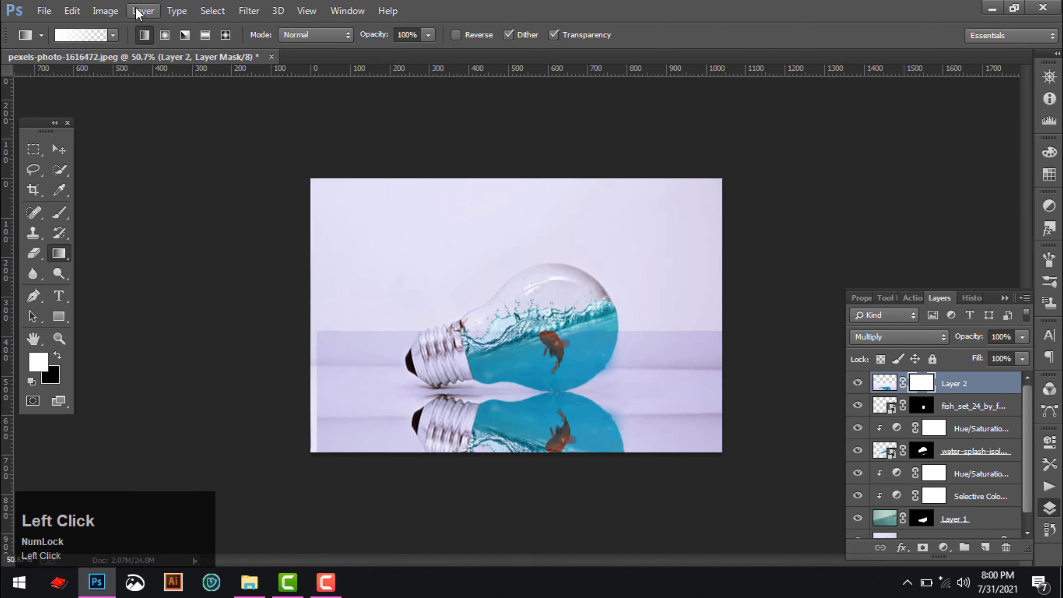
click(113, 34)
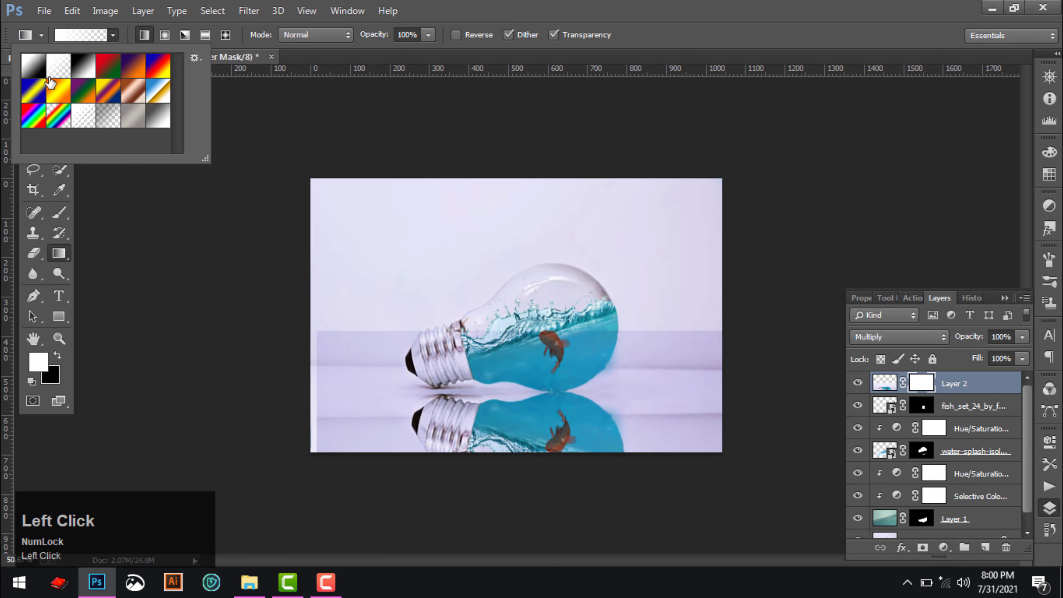
double_click(34, 65)
drag(526, 530, 526, 401)
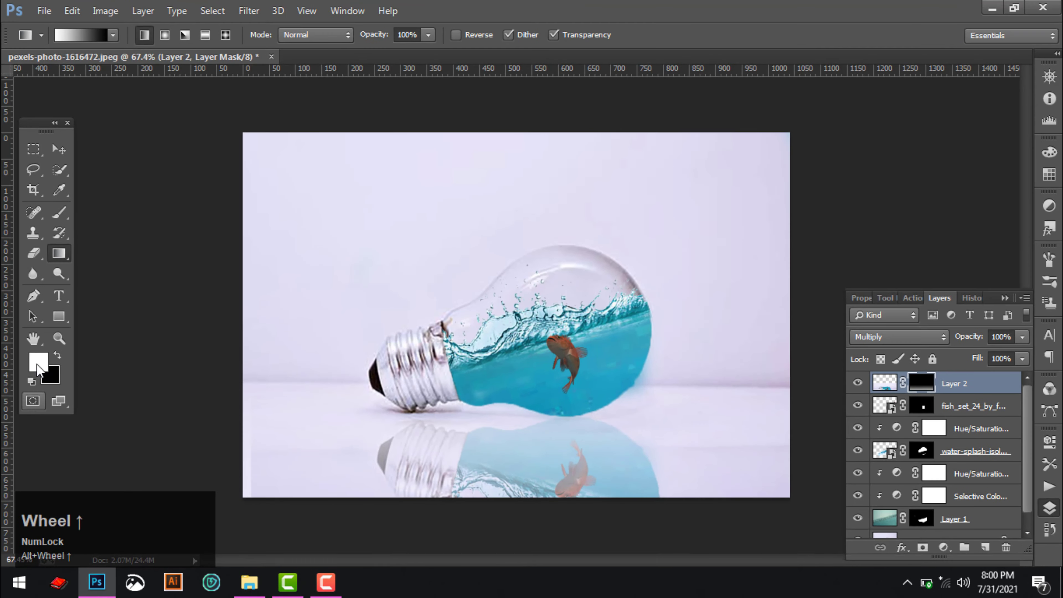
Erase on the reflection layer's mask over the bulb's water with the Eraser enlarged to 90 px.
click(34, 253)
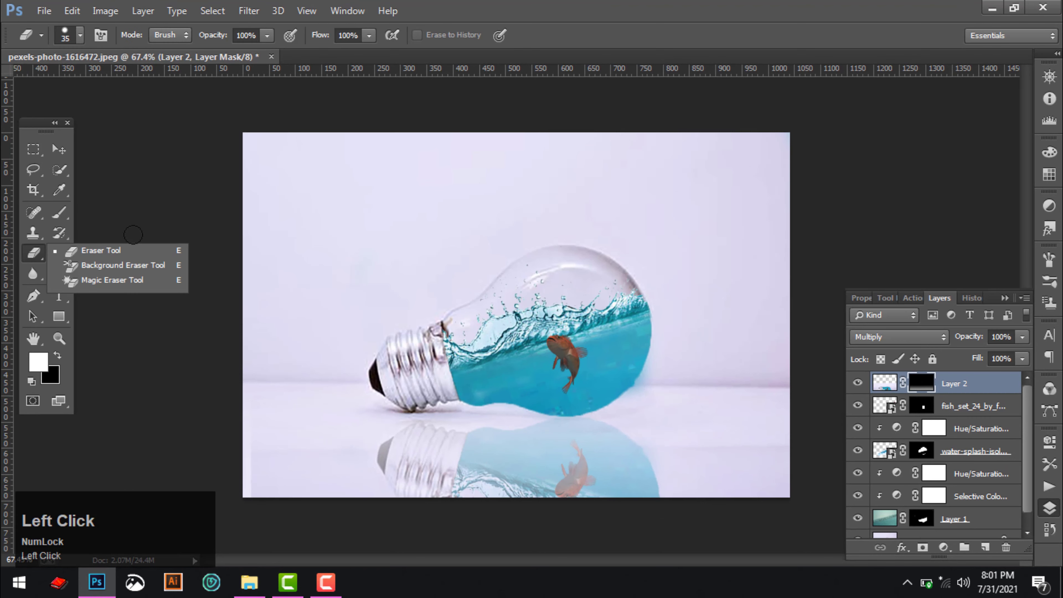
click(33, 261)
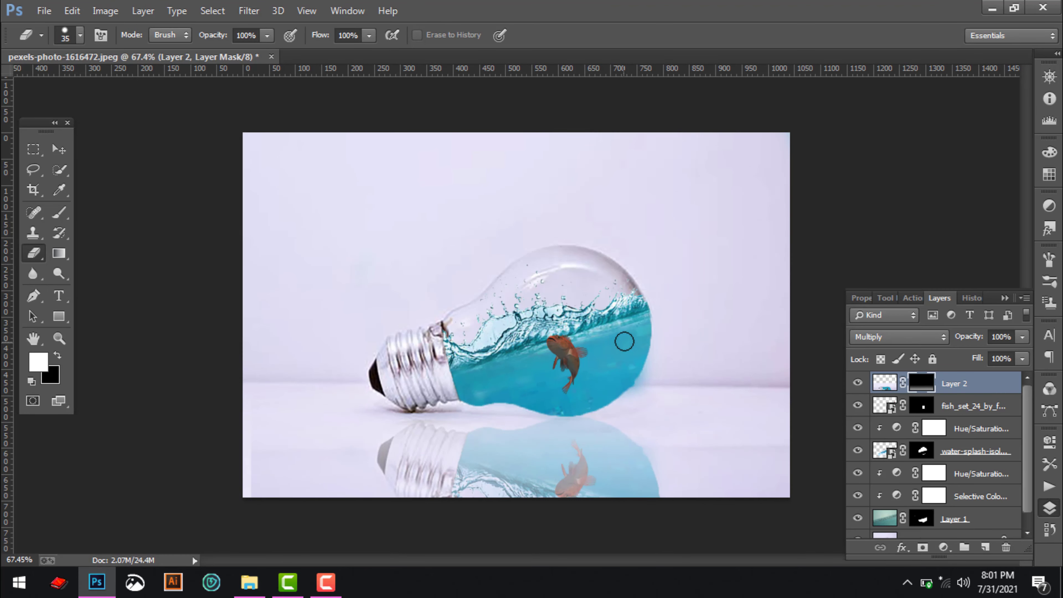
key(bracketright)
key(bracketright)
key(bracketright)
key(bracketright)
key(bracketright)
key(bracketright)
key(bracketright)
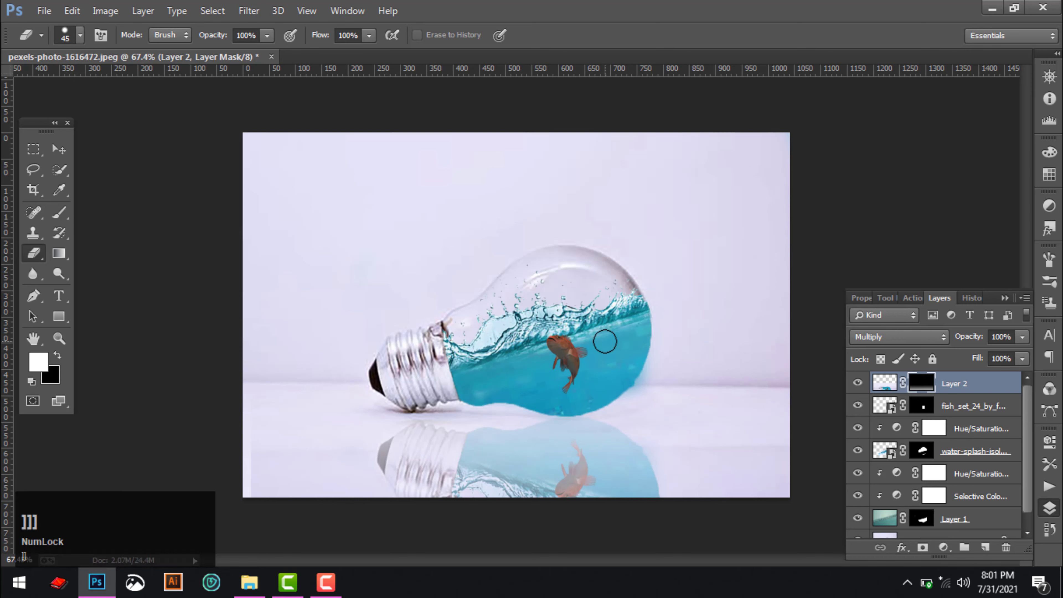
mouse_move(623, 321)
mouse_down()
mouse_move(565, 341)
mouse_move(590, 371)
mouse_move(521, 394)
mouse_move(478, 469)
mouse_move(547, 411)
mouse_move(588, 381)
mouse_up()
key(ctrl+alt+z)
mouse_move(472, 353)
mouse_down()
mouse_move(397, 367)
mouse_move(547, 281)
mouse_move(621, 326)
mouse_move(624, 369)
mouse_move(571, 390)
mouse_move(520, 383)
mouse_up()
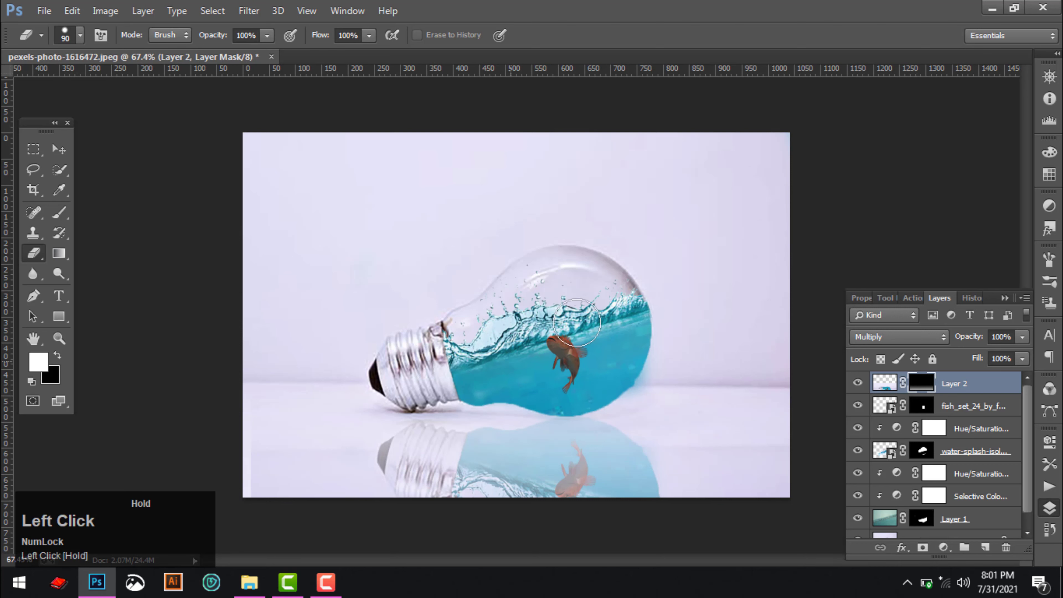
scroll(442, 316, down, 1)
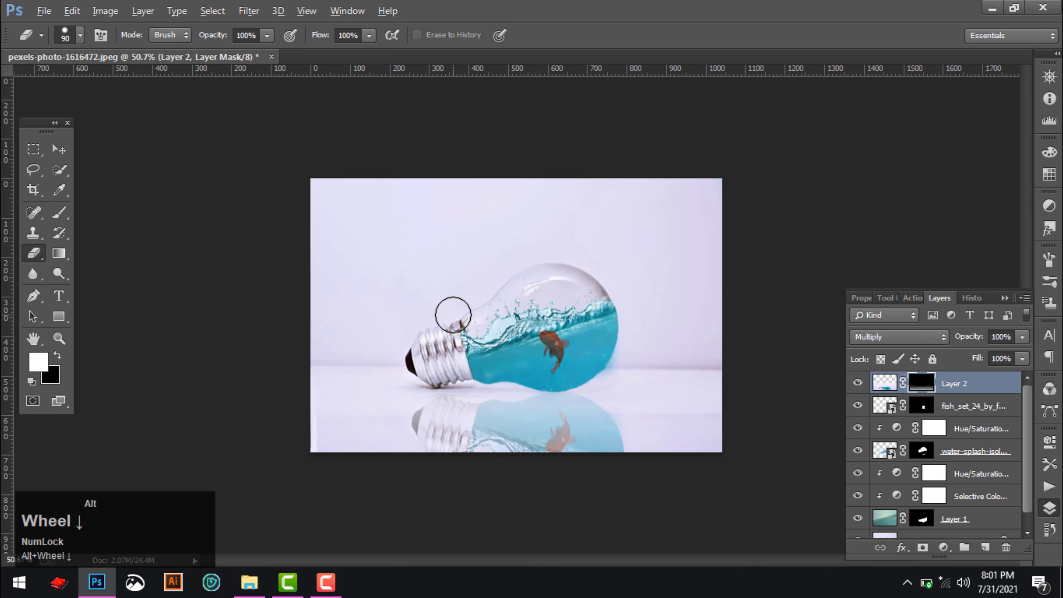
scroll(515, 317, up, 2)
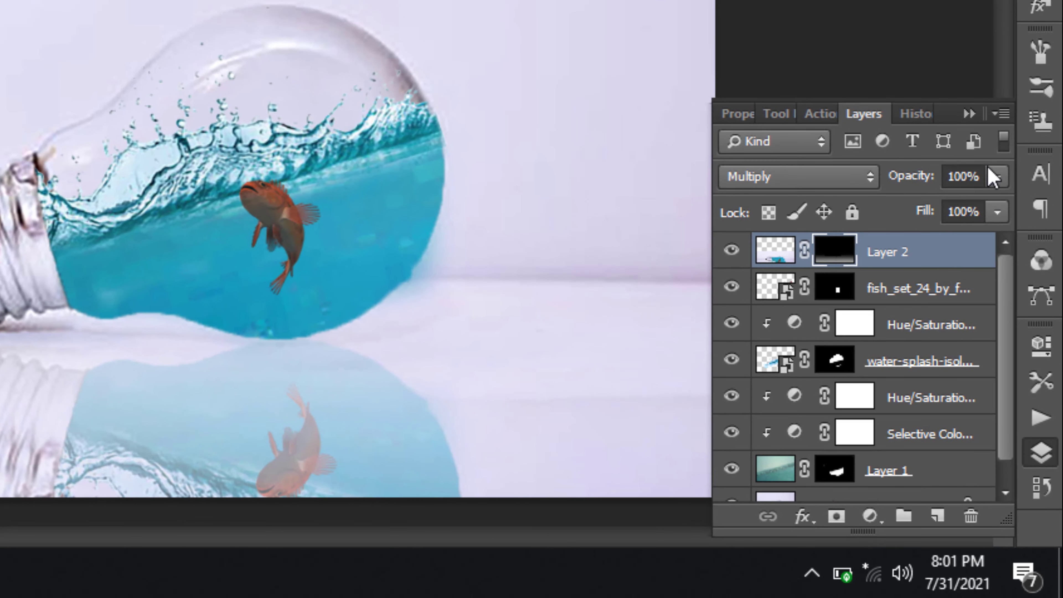
Lower the reflection layer's opacity to 64% and deselect the layer.
drag(993, 178, 955, 216)
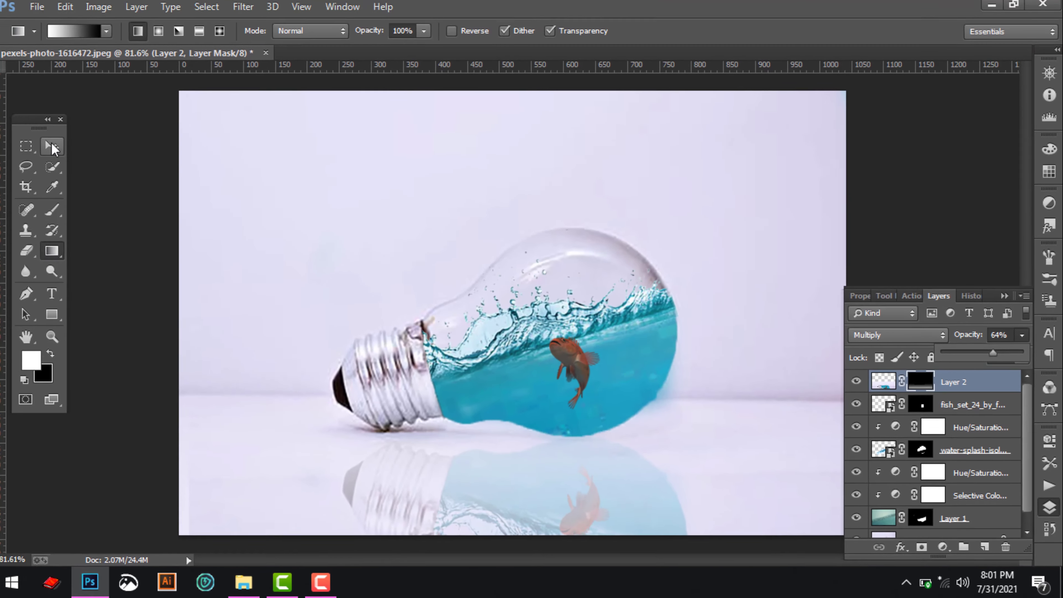
click(57, 149)
click(130, 215)
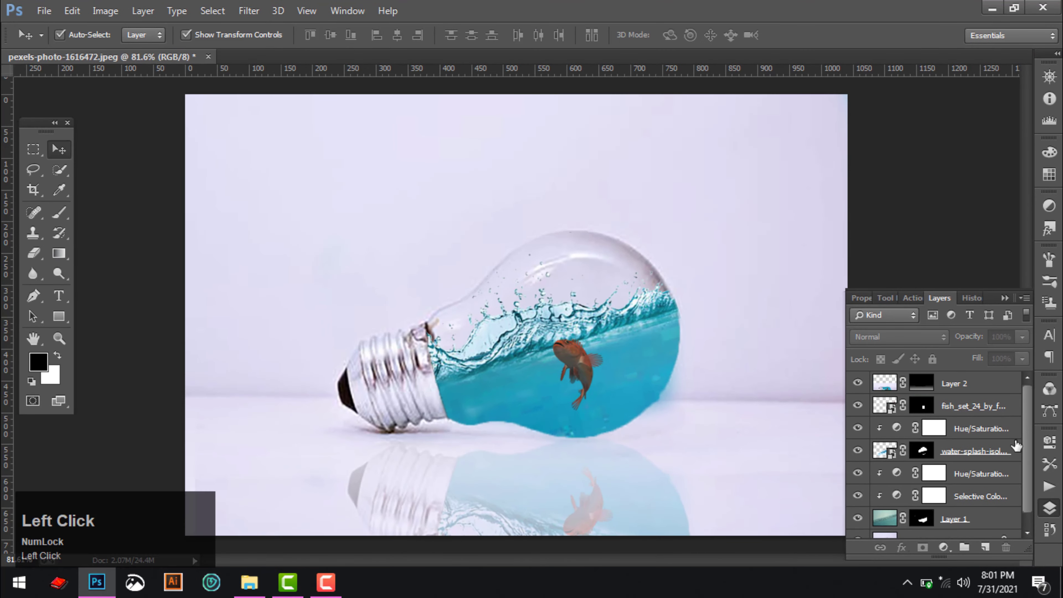
Collapse the layer list and fit the whole image on screen.
click(1006, 300)
click(306, 11)
click(413, 154)
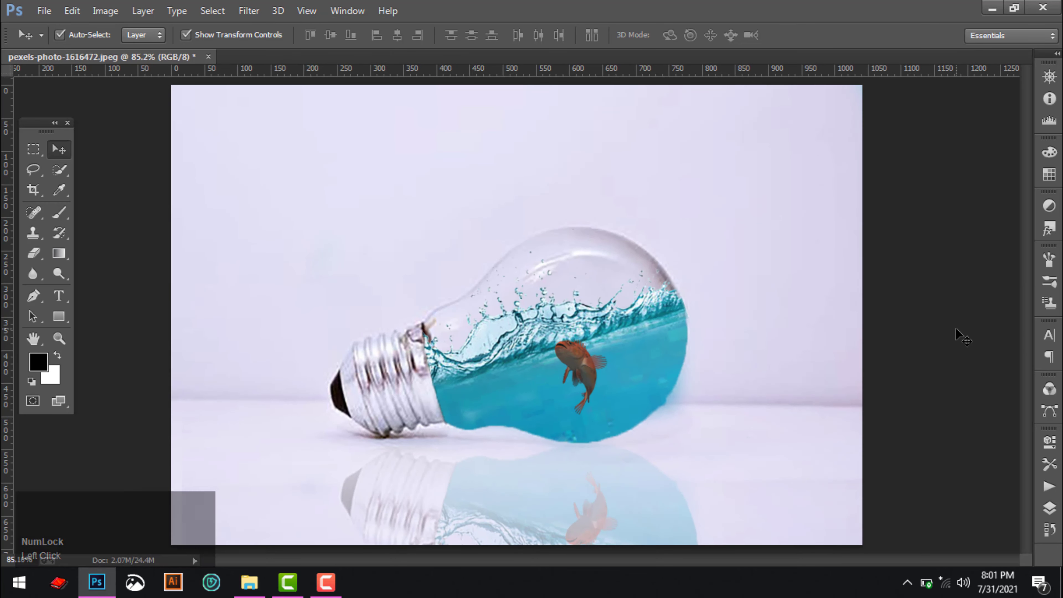